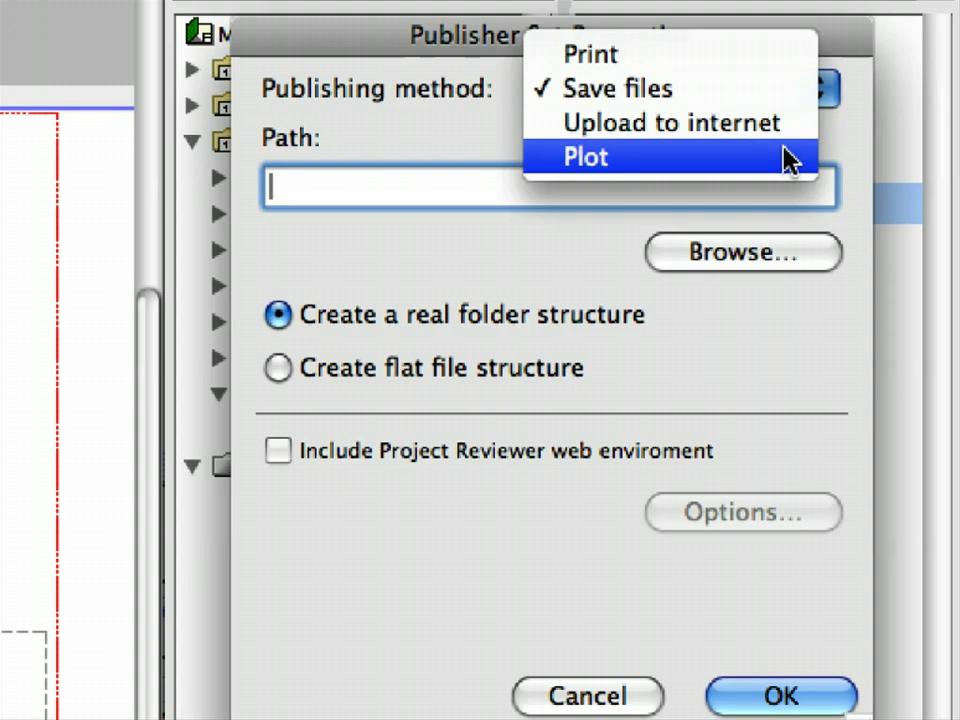
- Switch the publisher set's publishing method to Plot, then list all publisher sets
{"action": "left_click", "coordinate": [790, 158]}
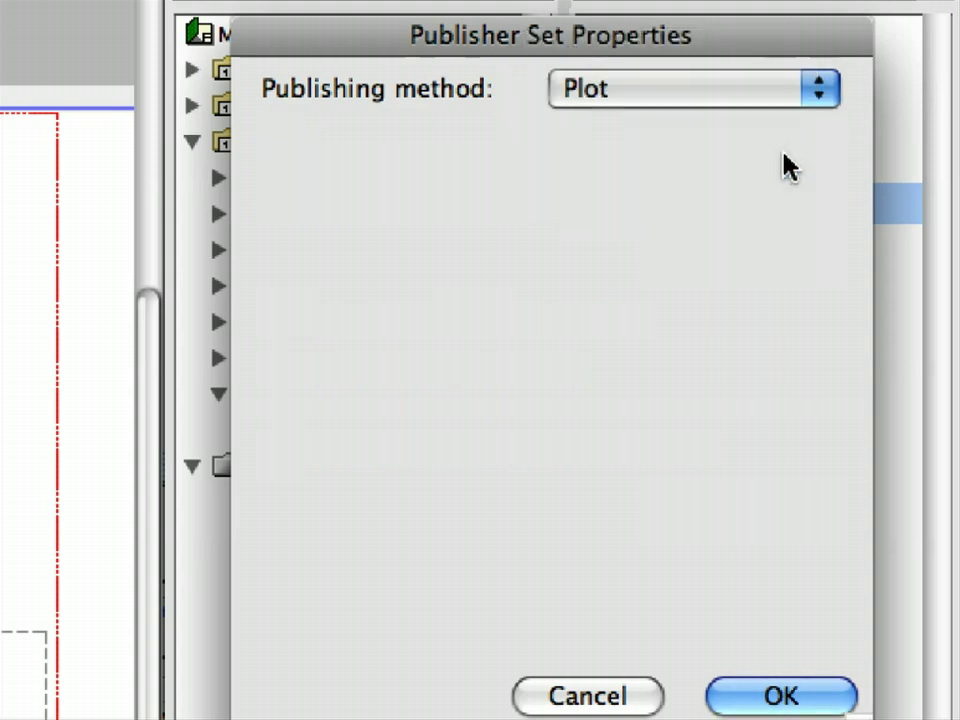
{"action": "left_click", "coordinate": [782, 690]}
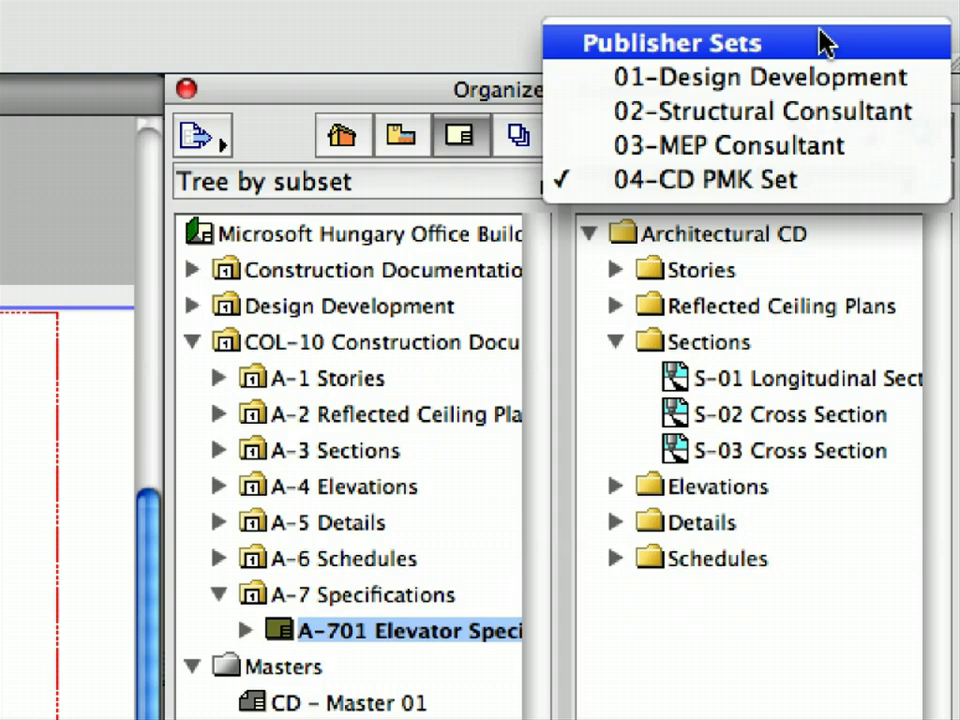
{"action": "left_click", "coordinate": [820, 42]}
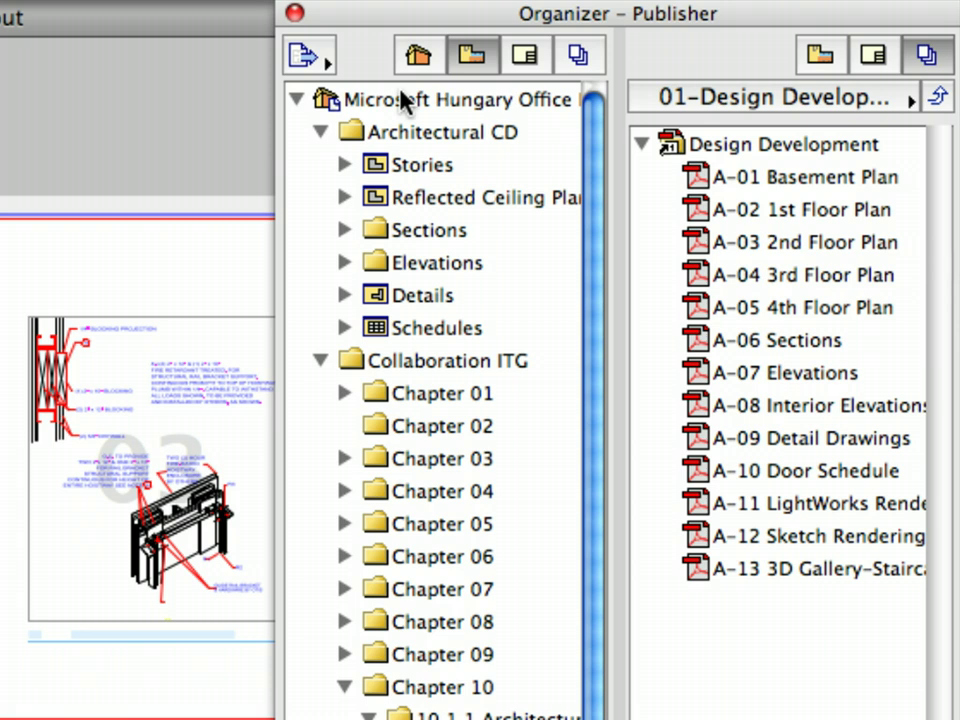
- Keep the office building project active and show its layout book tree
{"action": "left_click", "coordinate": [323, 60]}
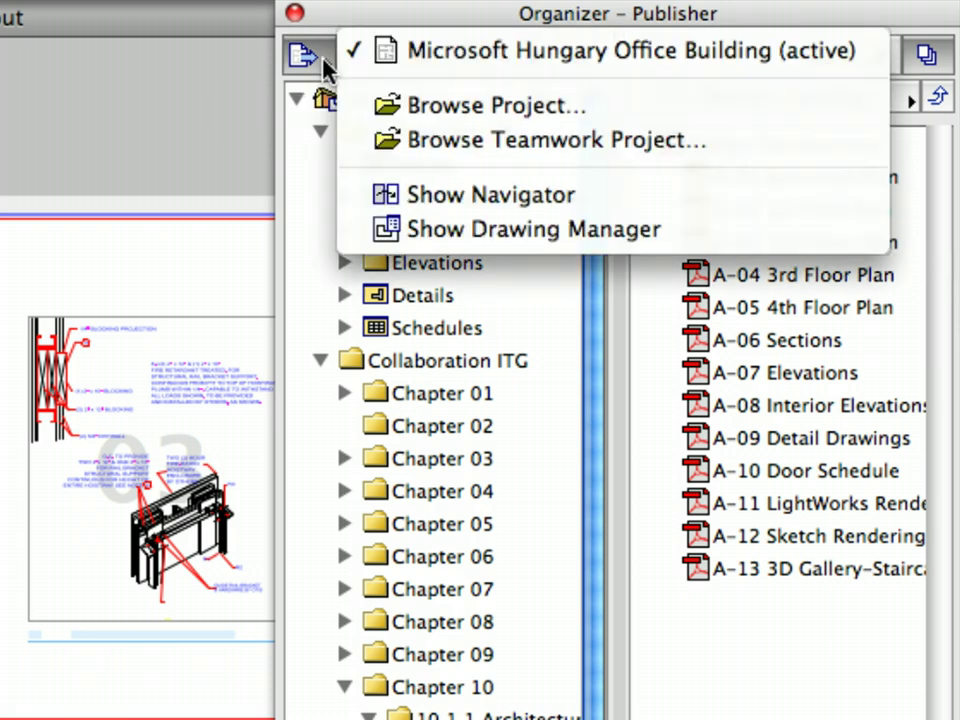
{"action": "left_click", "coordinate": [400, 70]}
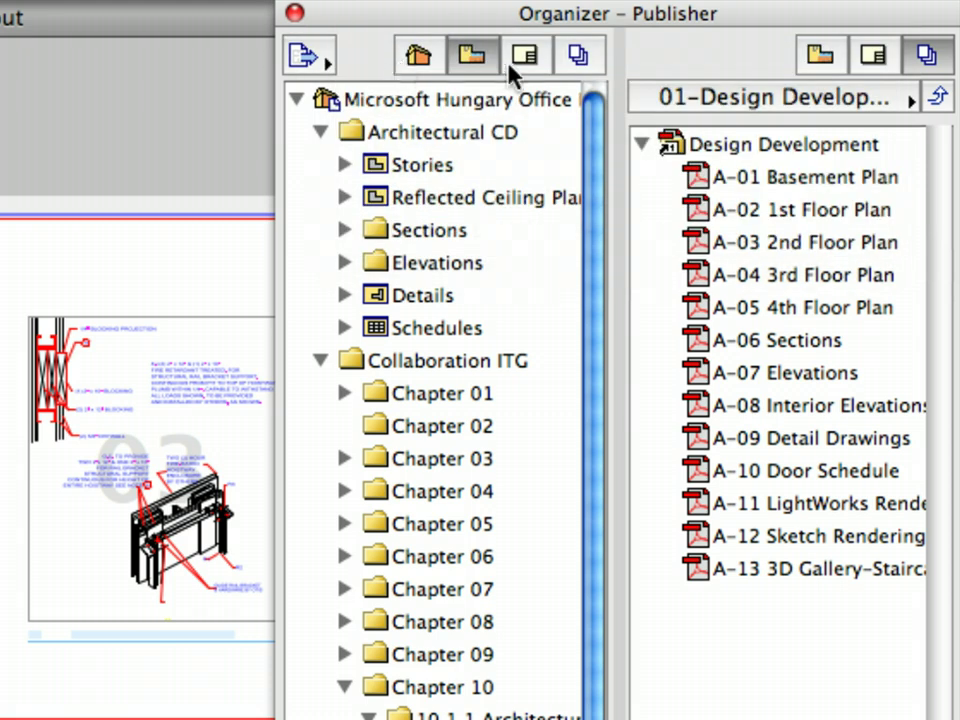
{"action": "left_click", "coordinate": [541, 62]}
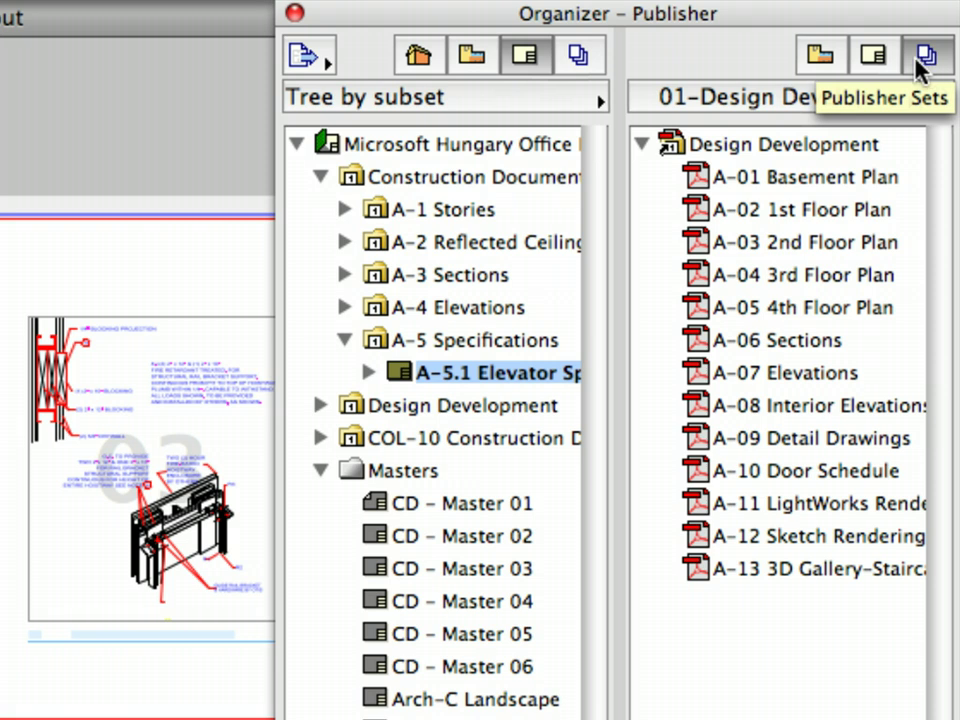
- List all four publisher sets and select 04-CD PMK Set
{"action": "left_click", "coordinate": [610, 98]}
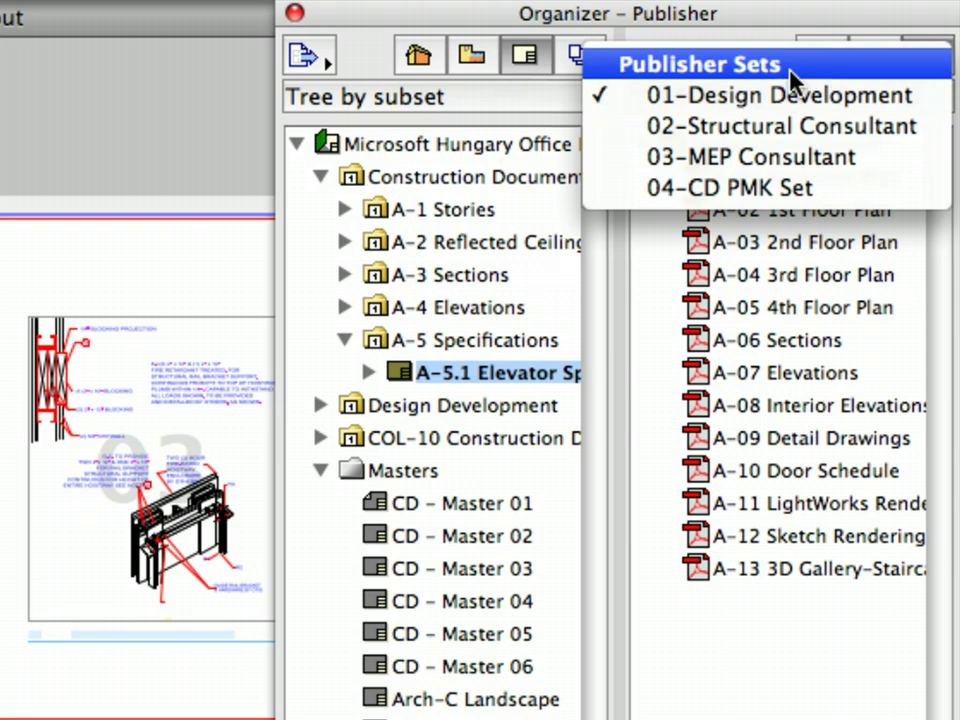
{"action": "left_click", "coordinate": [793, 78]}
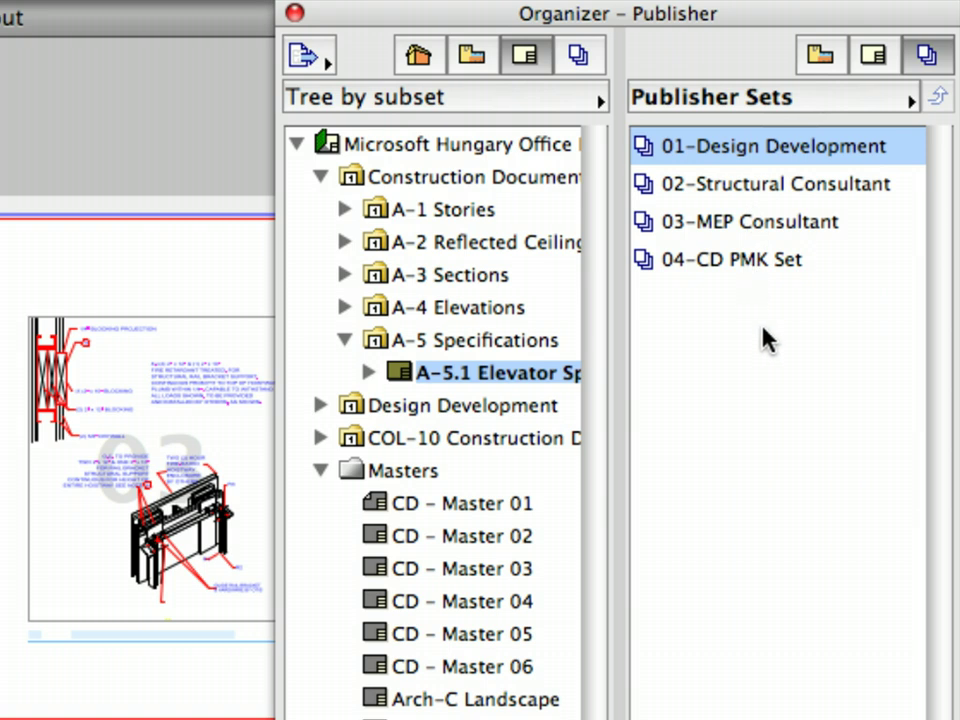
{"action": "left_click", "coordinate": [781, 264]}
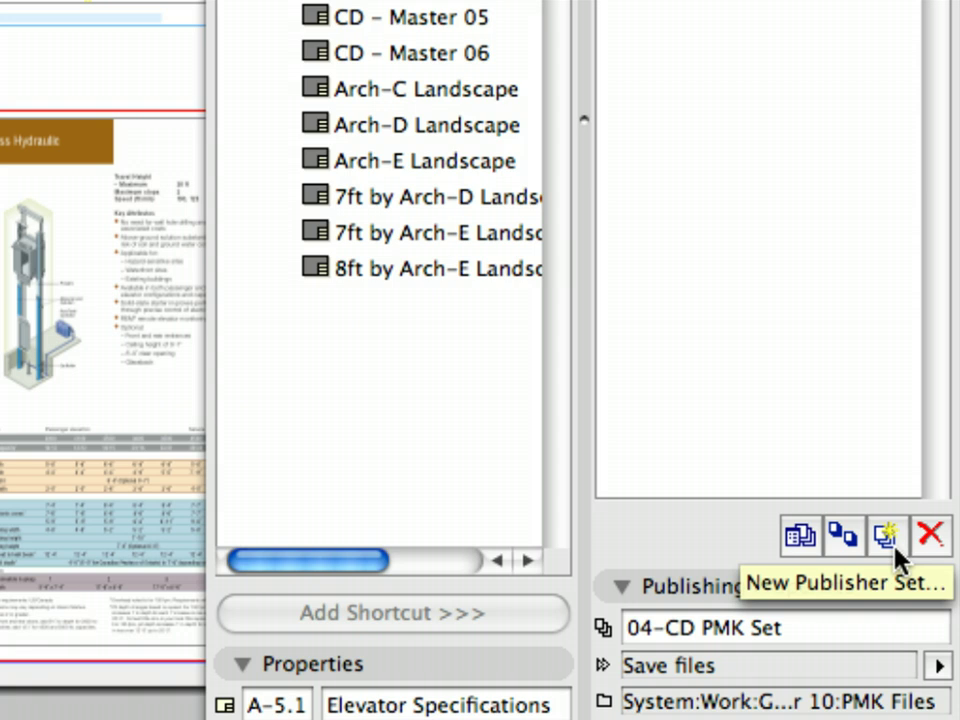
- Add a fifth publisher set called '05-CD Plot Set'
{"action": "left_click", "coordinate": [886, 537]}
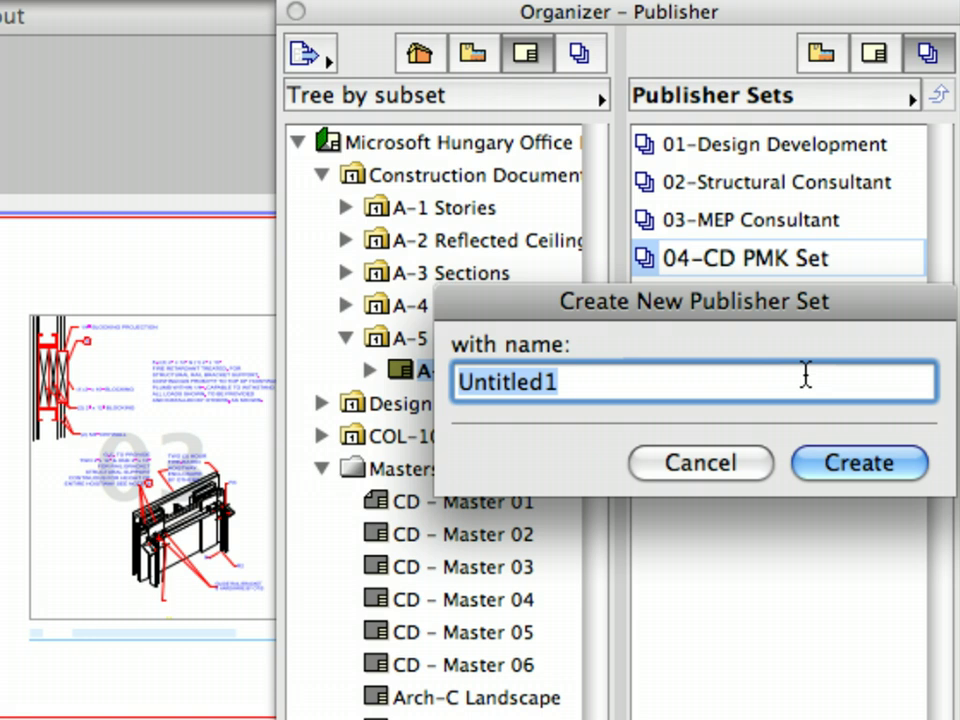
{"action": "type", "text": "05-"}
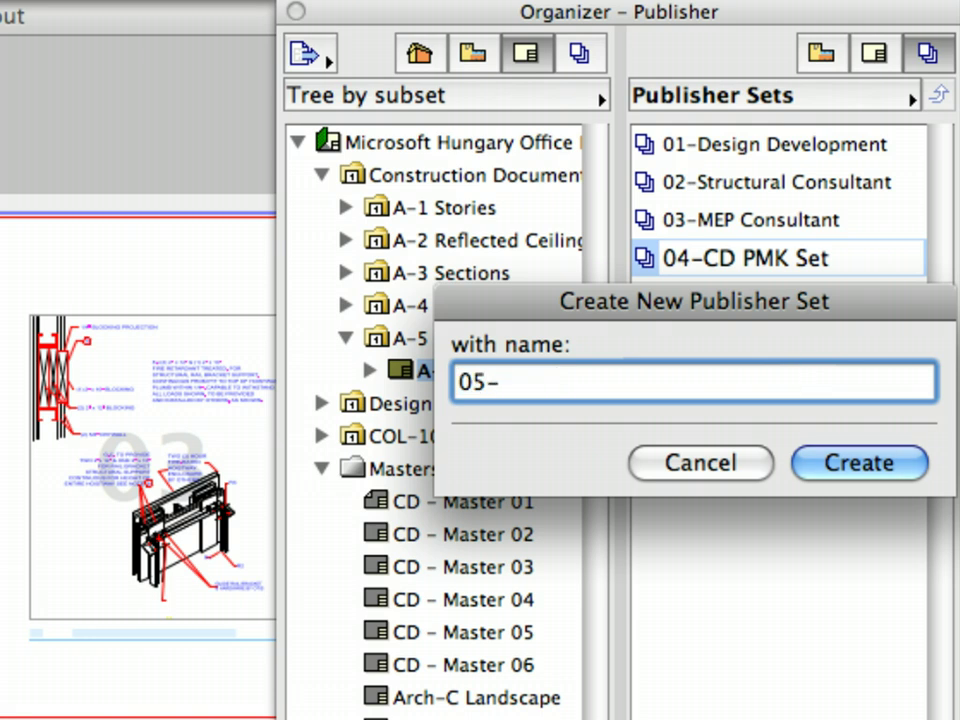
{"action": "type", "text": "CD Plot "}
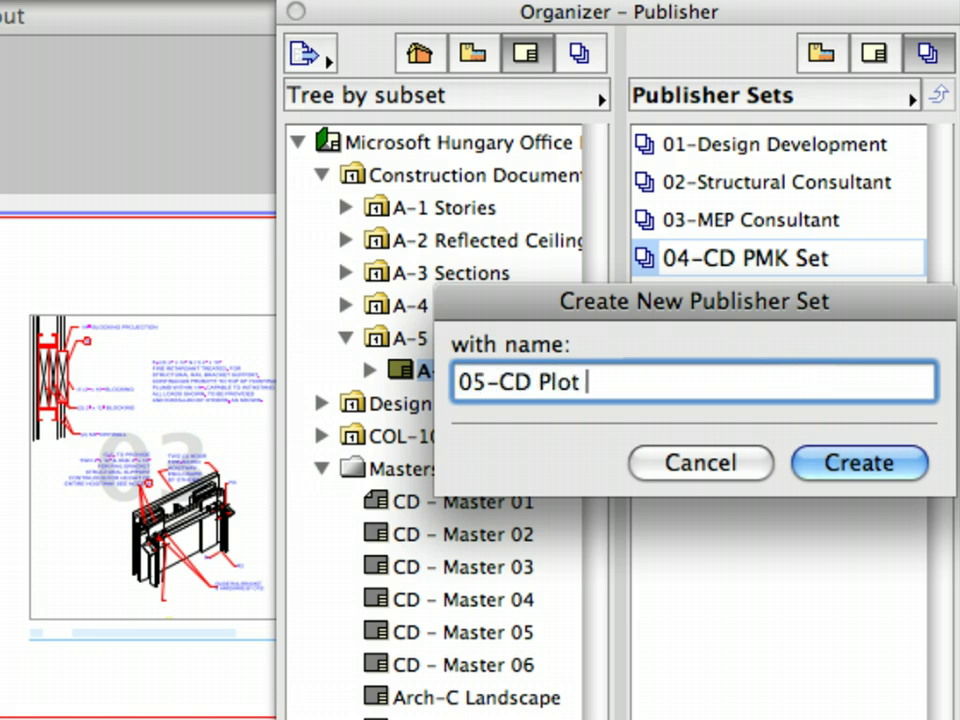
{"action": "type", "text": "Set"}
{"action": "left_click", "coordinate": [903, 470]}
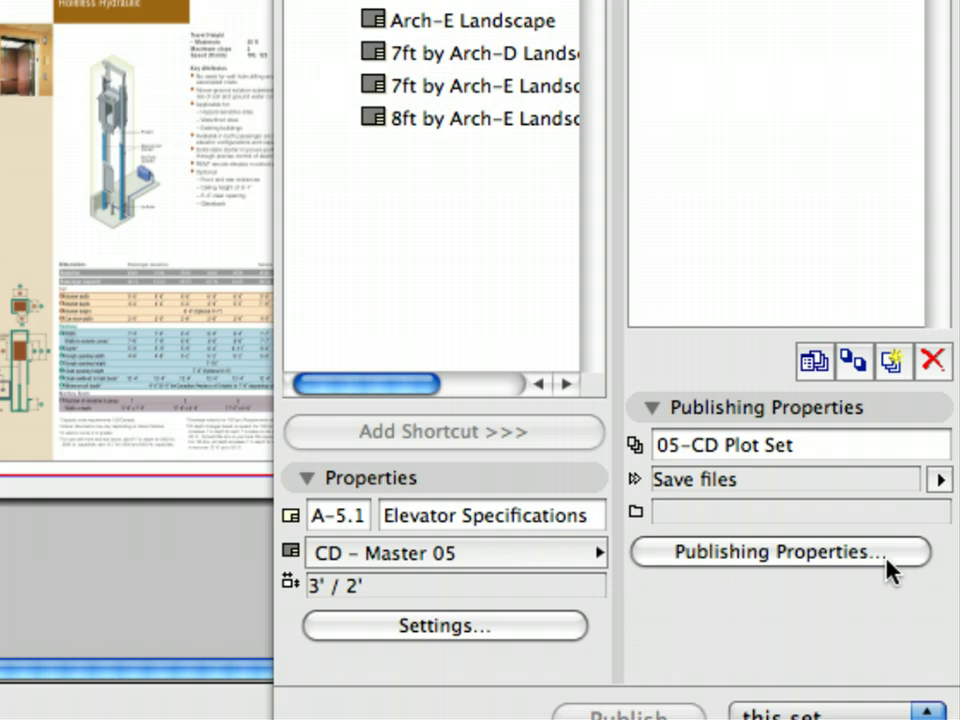
- Change 05-CD Plot Set's publishing method from Save files to Plot
{"action": "left_click", "coordinate": [888, 566]}
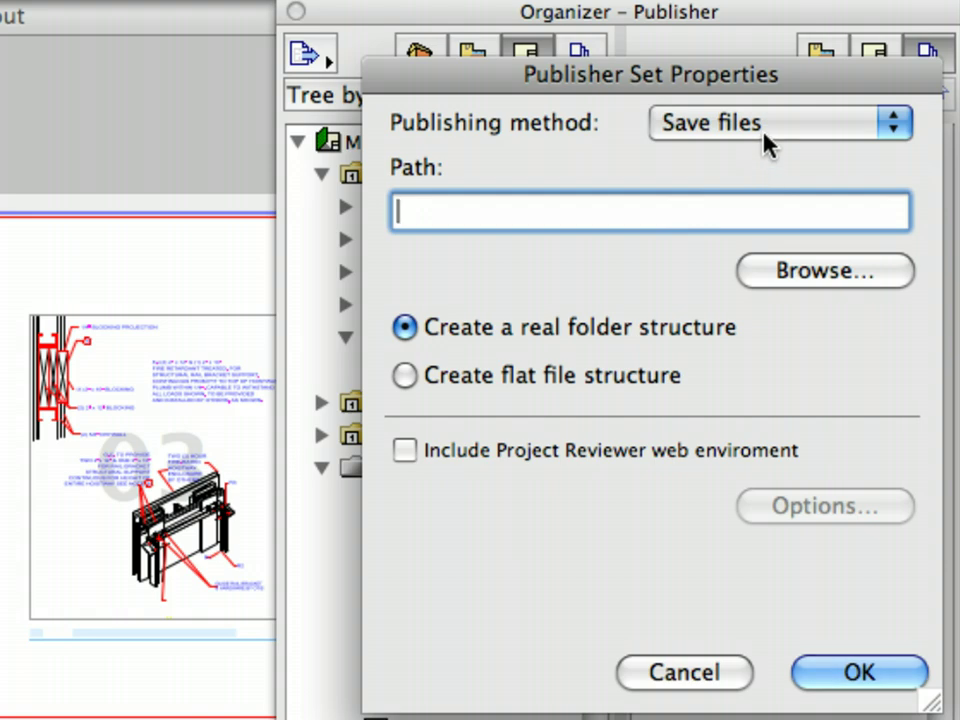
{"action": "left_click", "coordinate": [765, 145]}
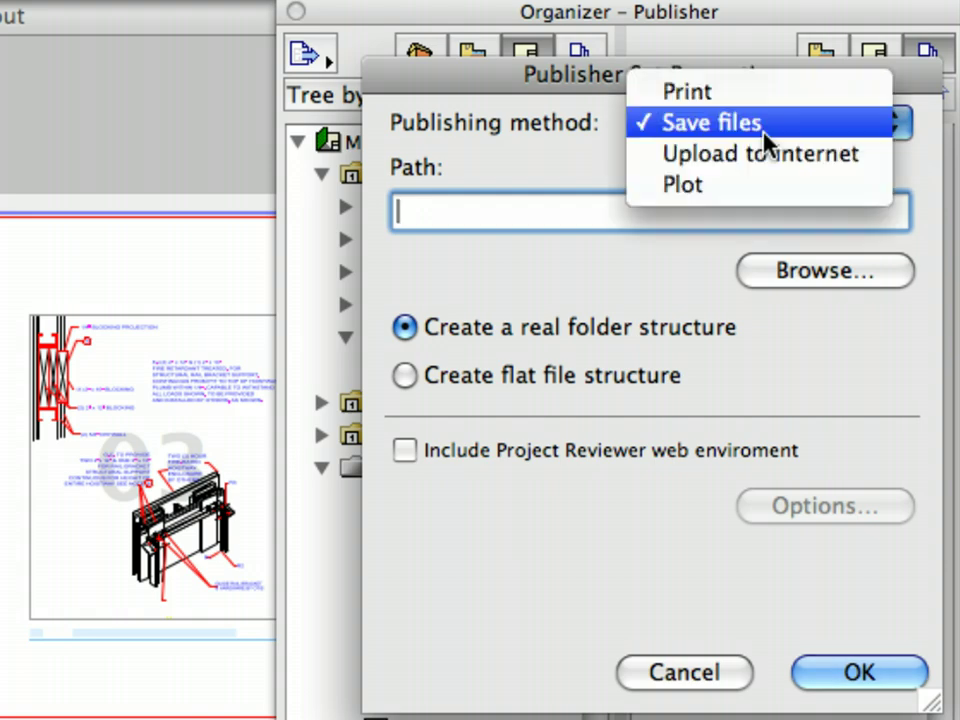
{"action": "left_click", "coordinate": [770, 185]}
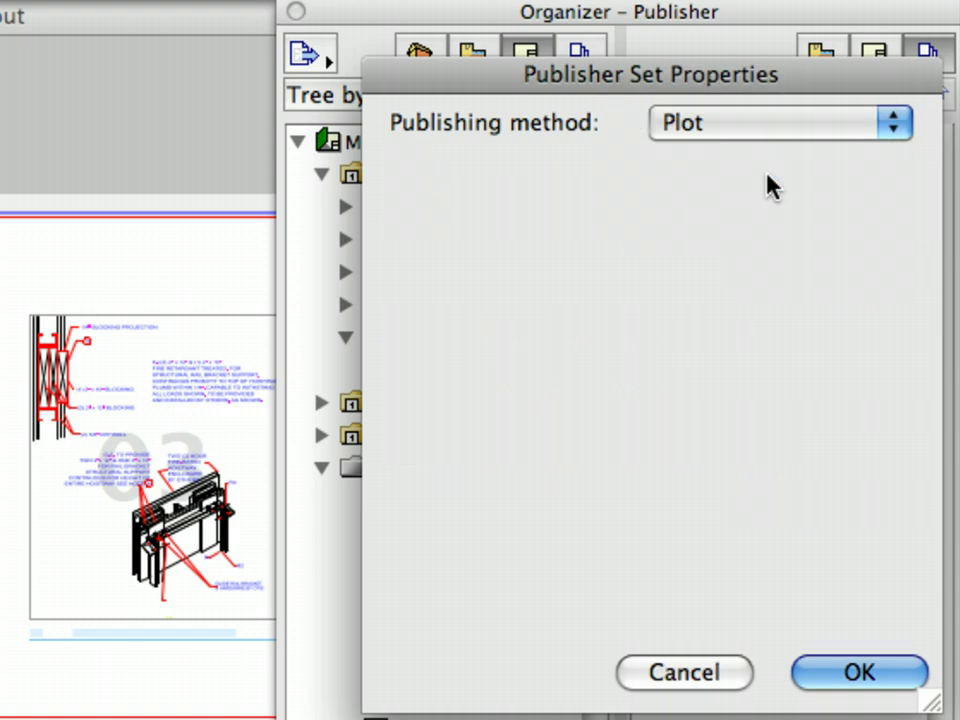
{"action": "left_click", "coordinate": [862, 673]}
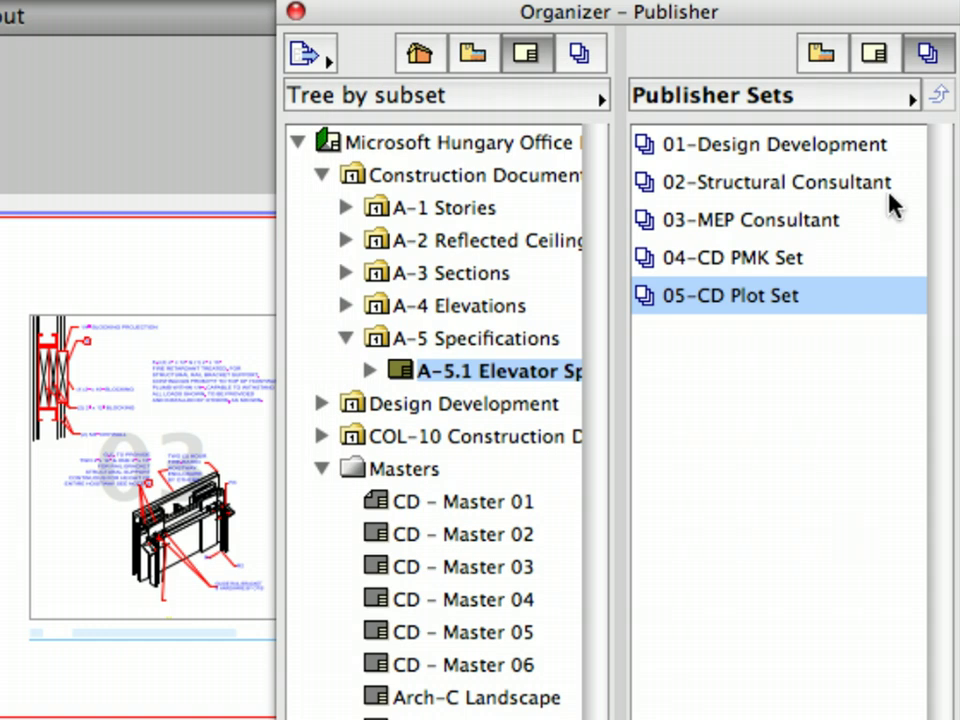
- Open the empty 05-CD Plot Set and add a COL-10 Construction Documentation shortcut to it
{"action": "double_click", "coordinate": [785, 296]}
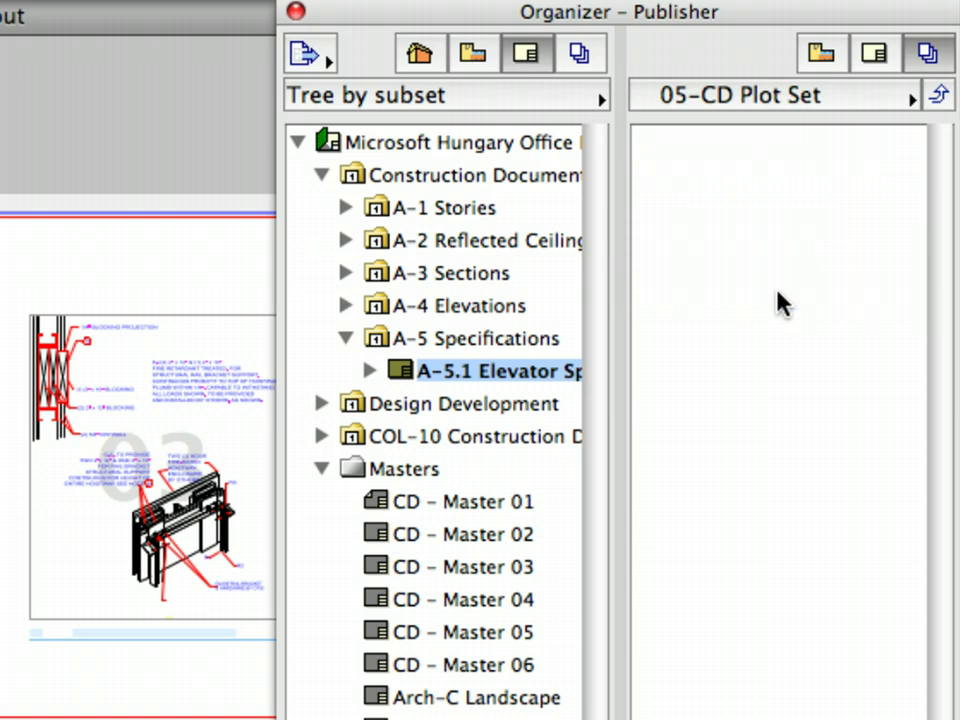
{"action": "left_click", "coordinate": [321, 174]}
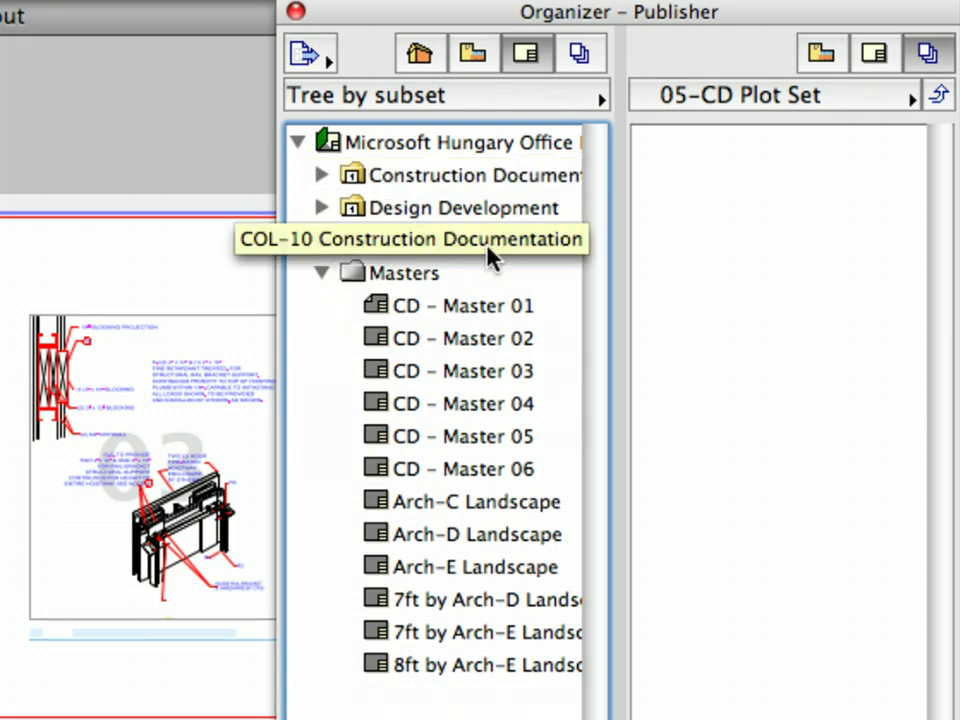
{"action": "left_click", "coordinate": [321, 272]}
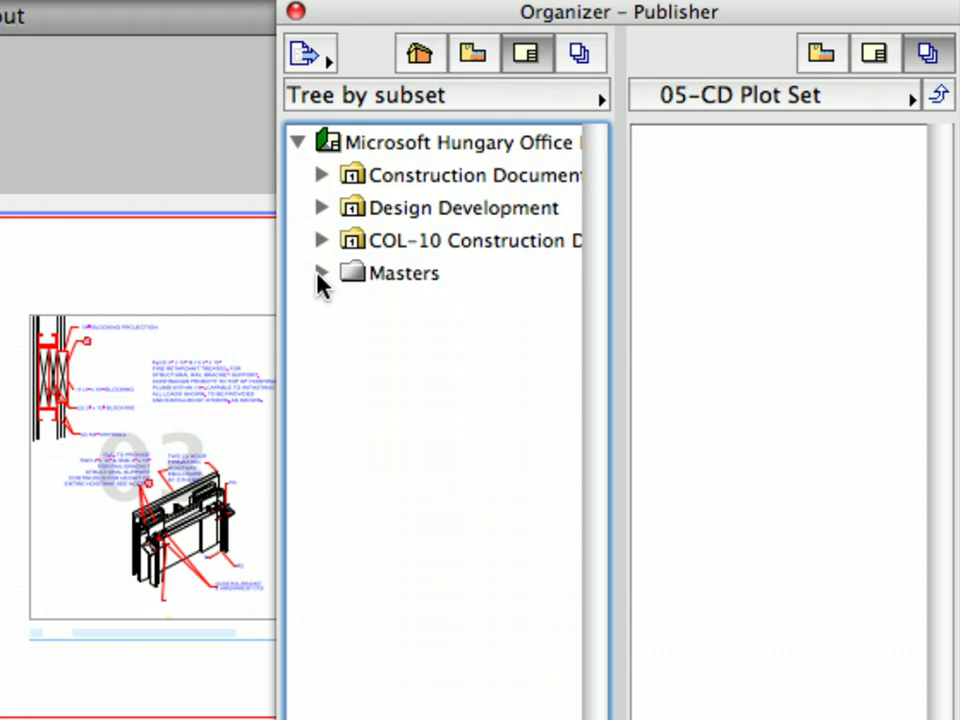
{"action": "left_click", "coordinate": [458, 245]}
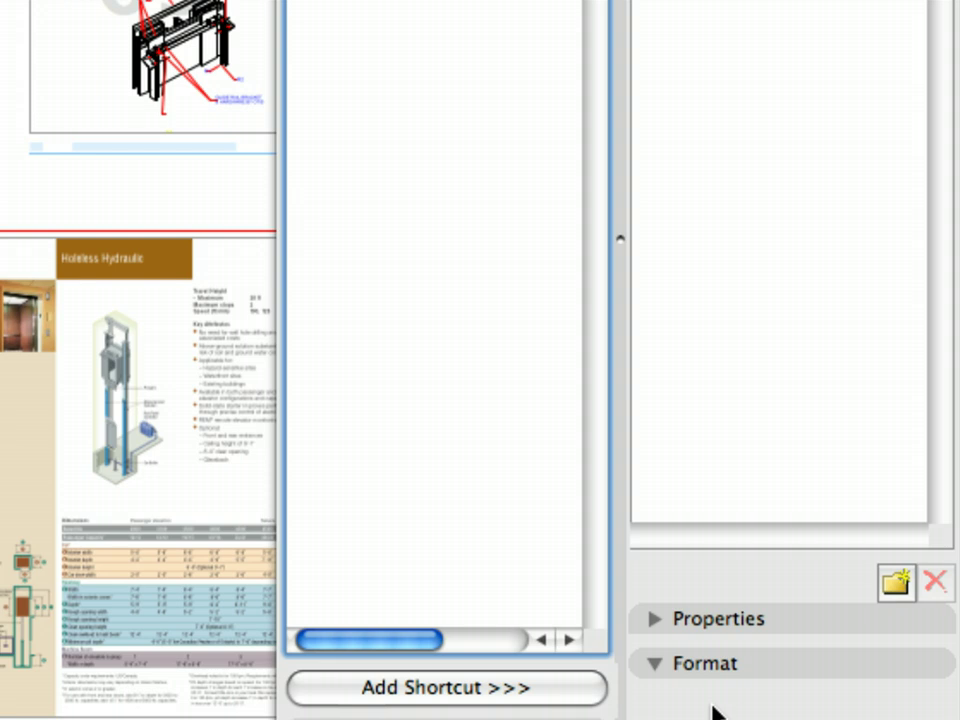
{"action": "left_click", "coordinate": [583, 689]}
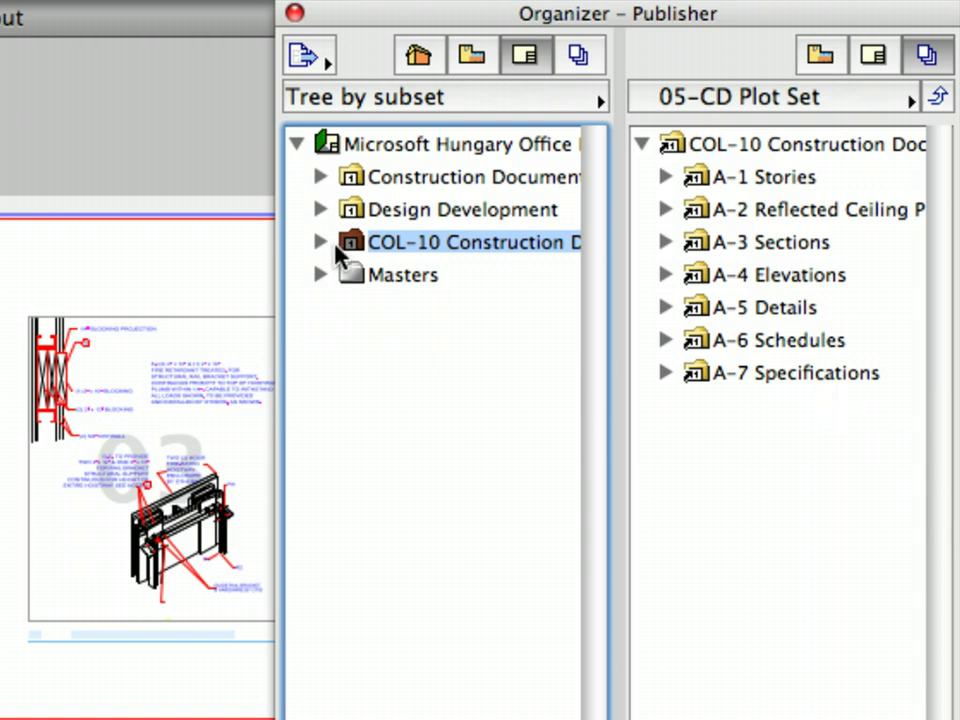
- Expand the added COL-10 folder to check its A-1 to A-7 subsets
{"action": "left_click", "coordinate": [321, 242]}
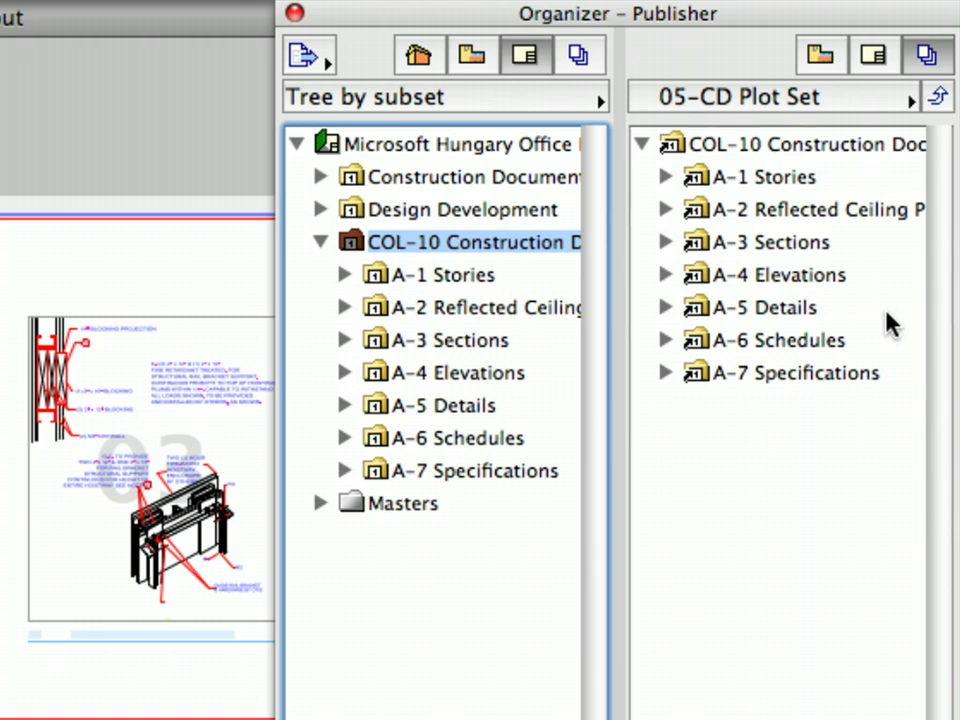
{"action": "left_click", "coordinate": [666, 177]}
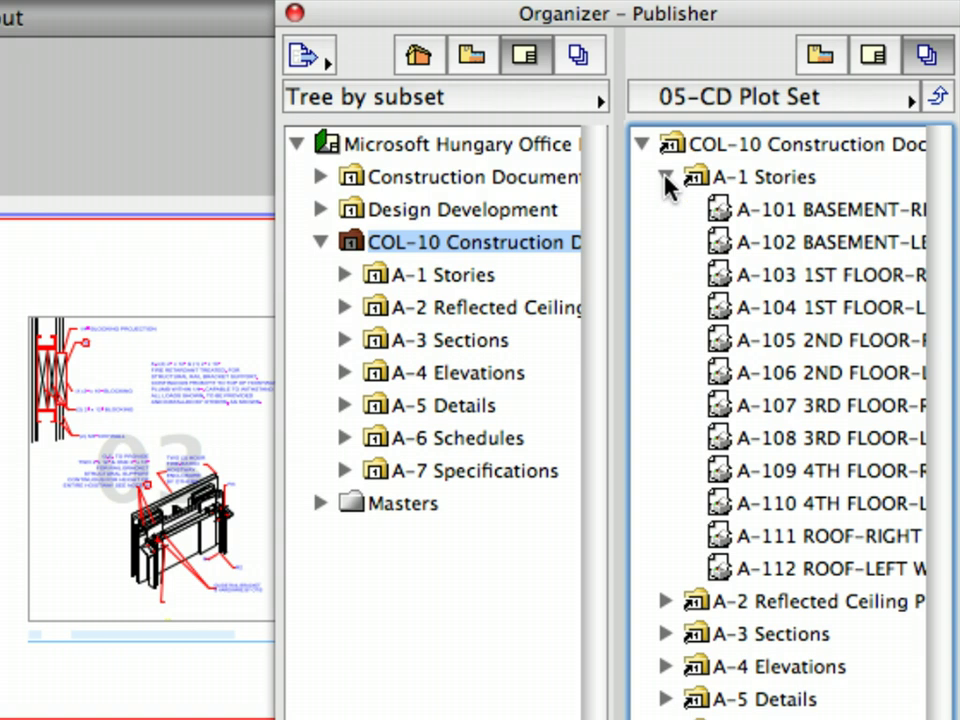
{"action": "left_click", "coordinate": [666, 177]}
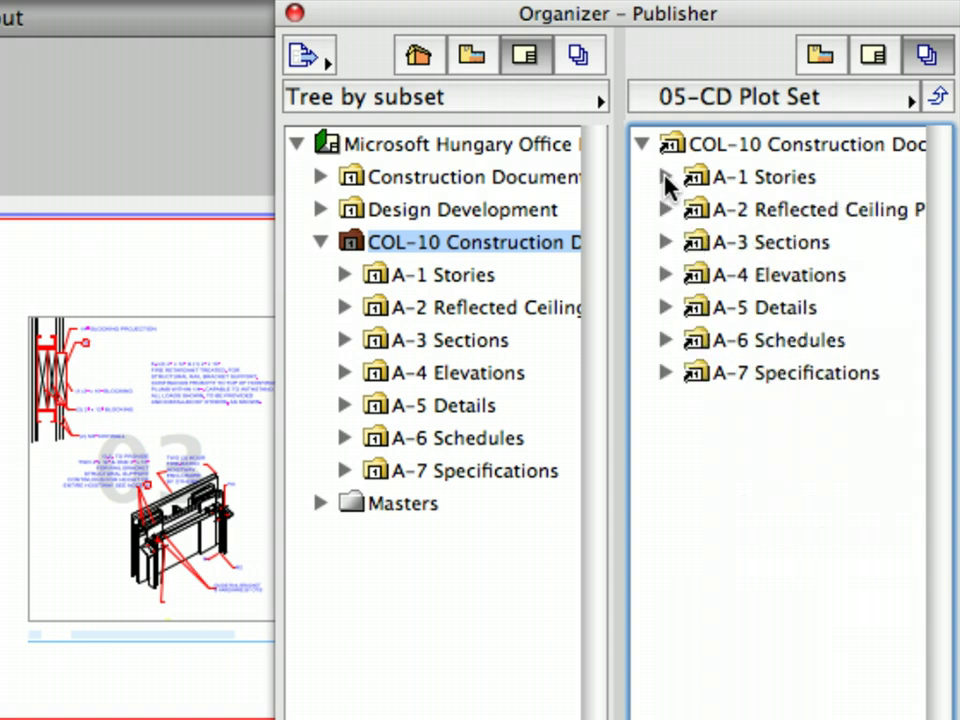
- Close the Organizer, show 05-CD Plot Set in the Navigator, and select folders A-1 through A-4
{"action": "left_click", "coordinate": [296, 14]}
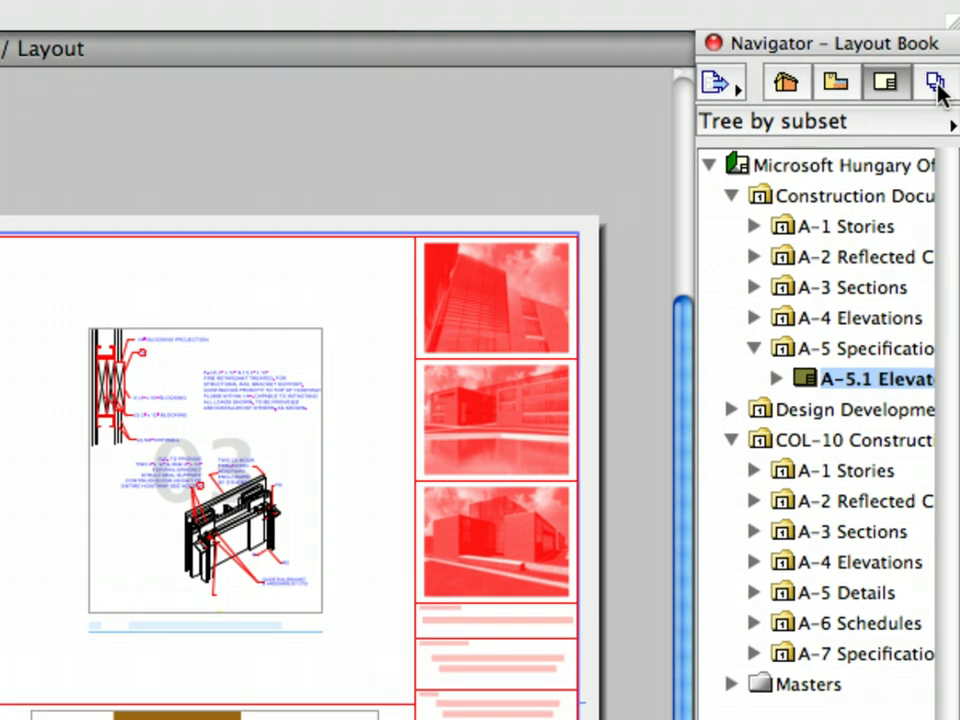
{"action": "left_click", "coordinate": [934, 54]}
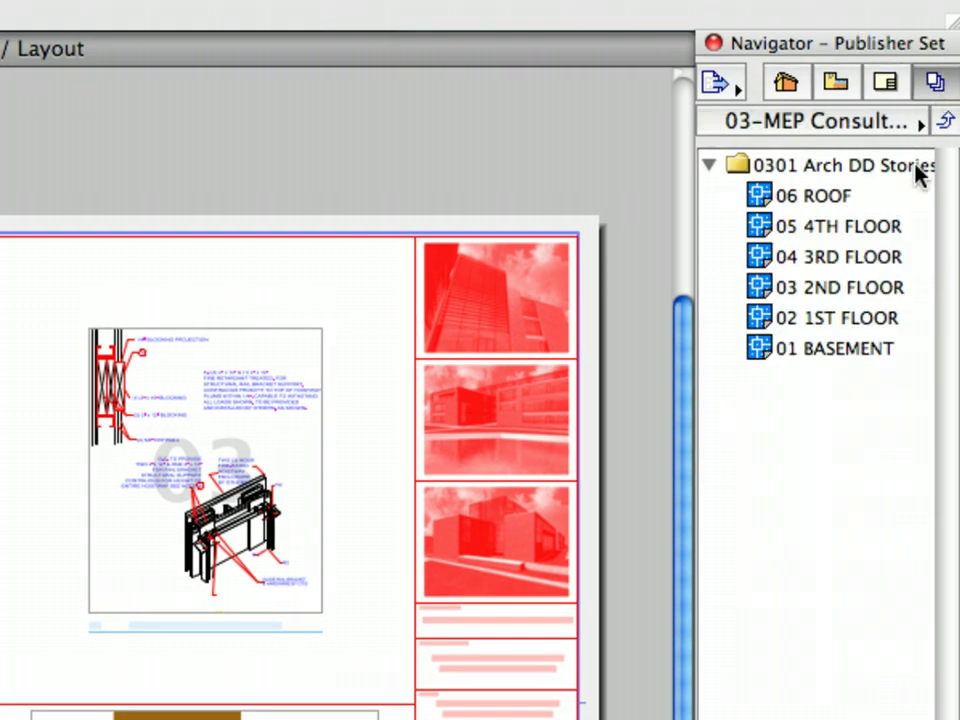
{"action": "left_click", "coordinate": [878, 127]}
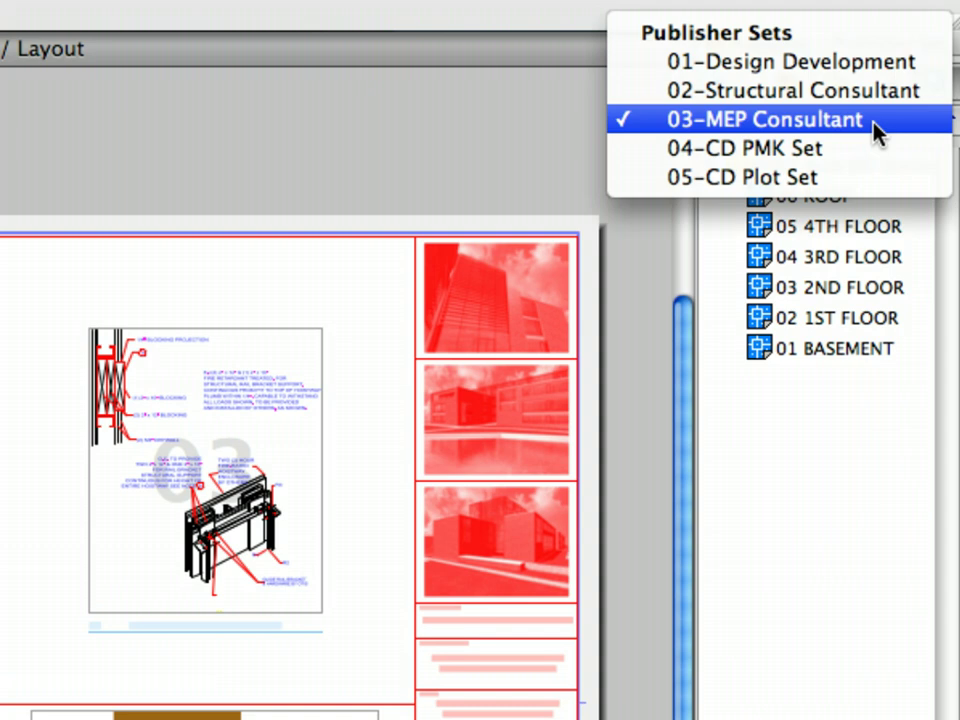
{"action": "left_click", "coordinate": [840, 181]}
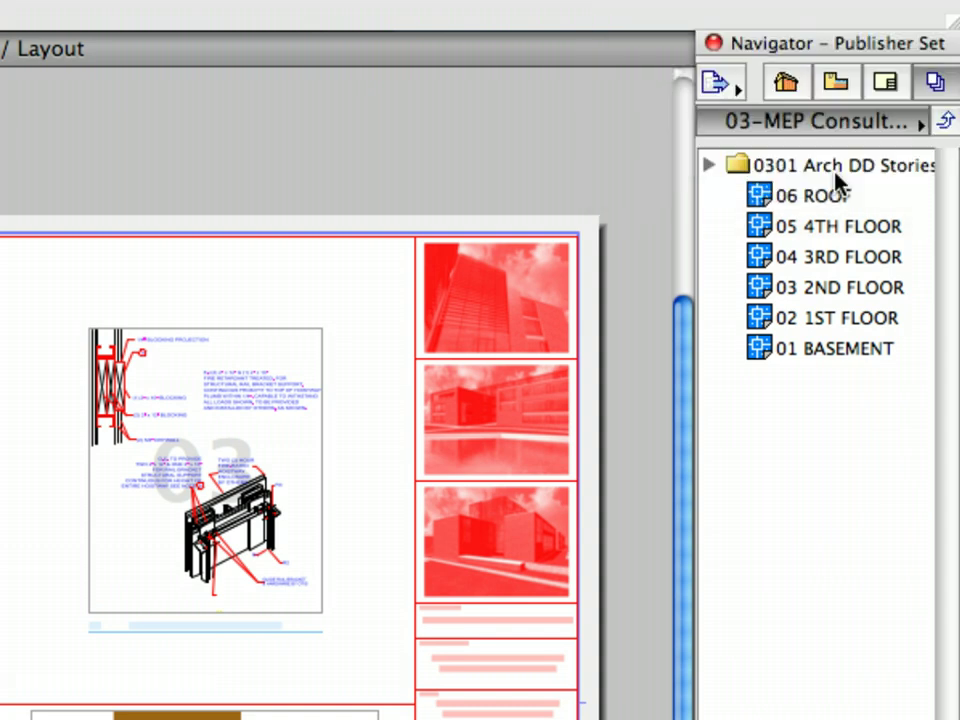
{"action": "left_click", "coordinate": [846, 196]}
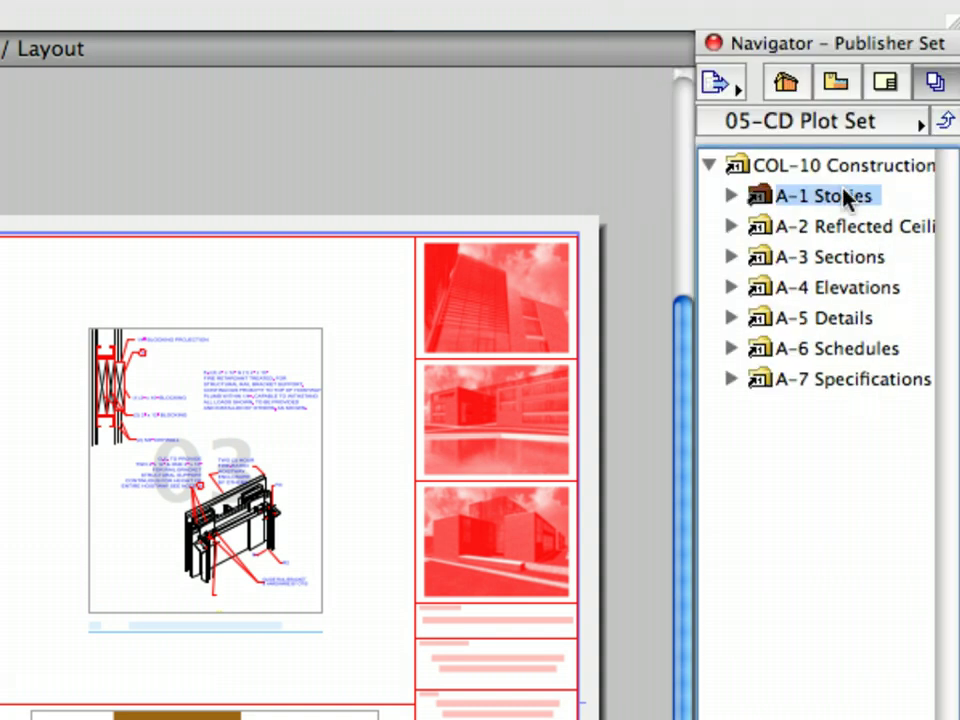
{"action": "left_click", "coordinate": [860, 290], "text": "shift"}
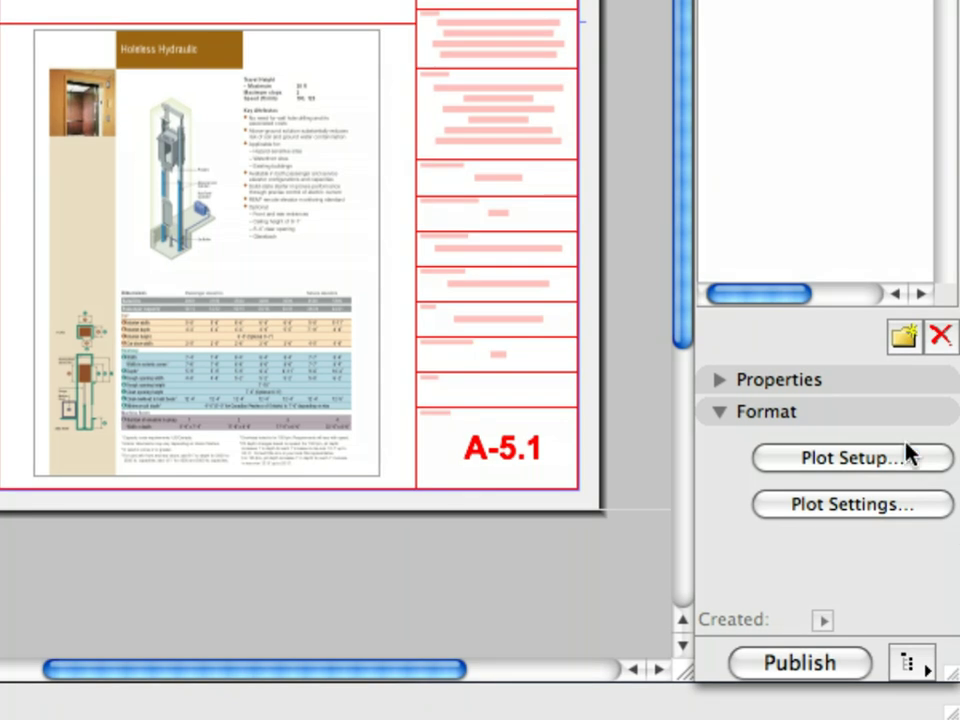
- In Plot Setup, choose the template plotter driver instead of Calcomp 55436
{"action": "left_click", "coordinate": [912, 460]}
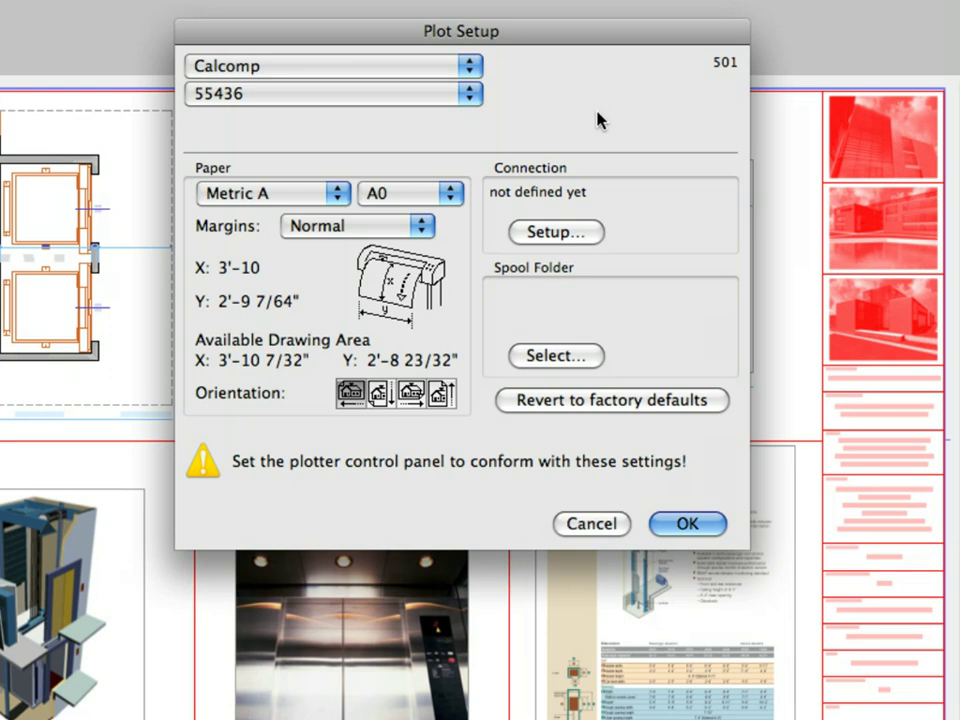
{"action": "left_click", "coordinate": [385, 63]}
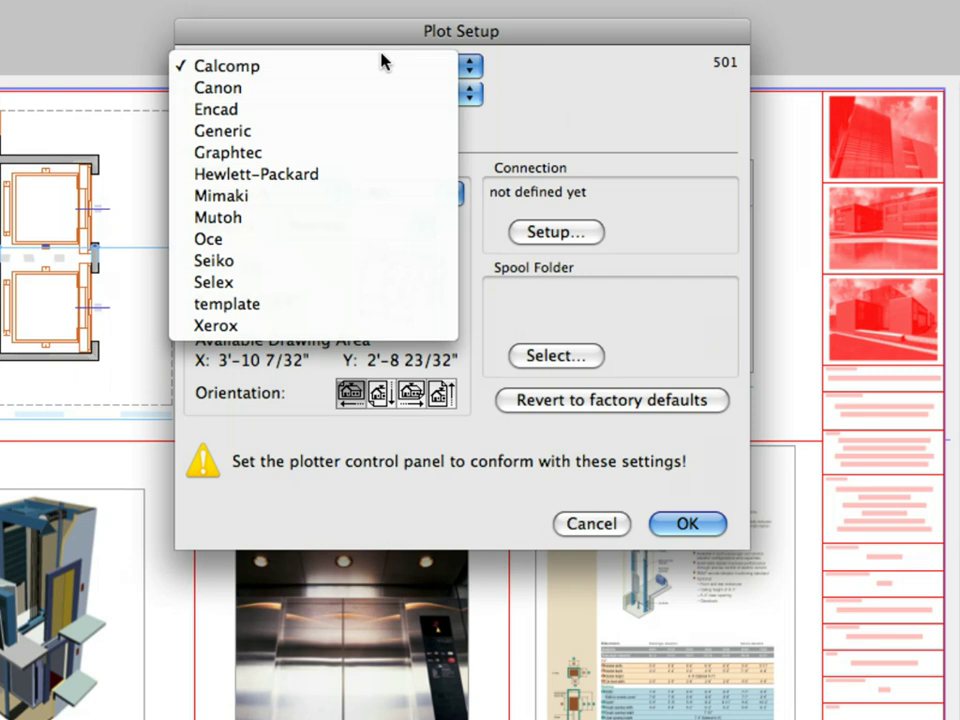
{"action": "left_click", "coordinate": [669, 103]}
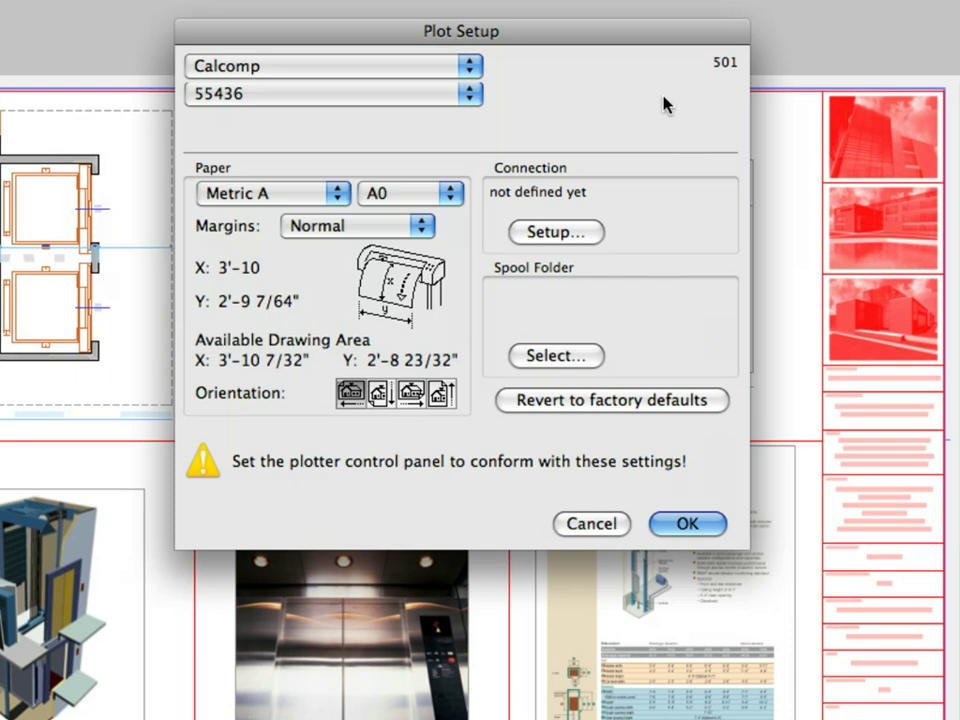
{"action": "left_click", "coordinate": [401, 94]}
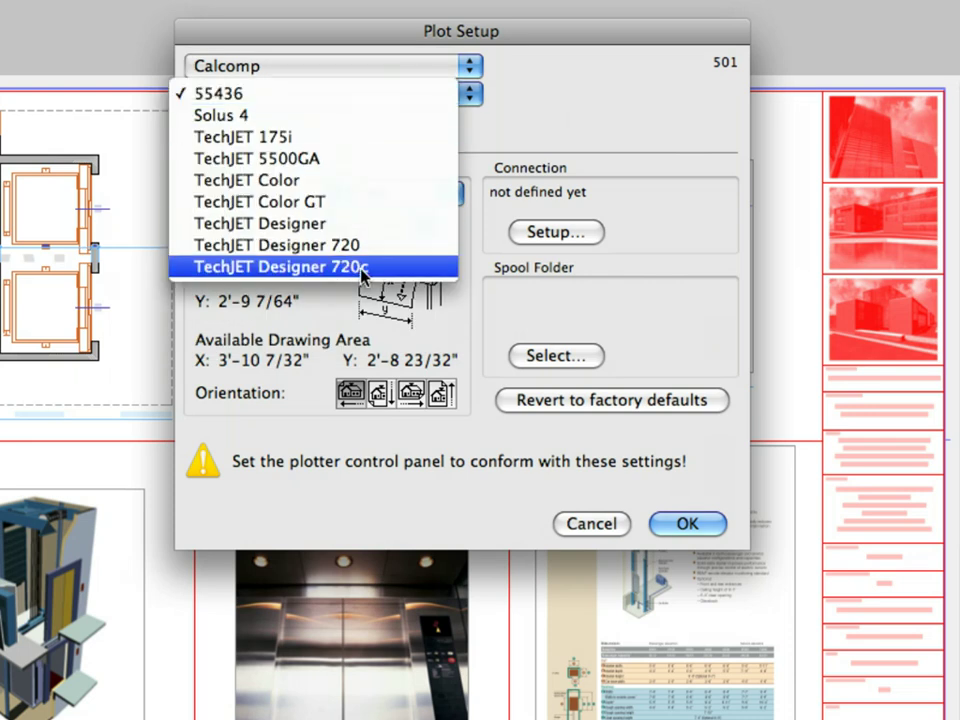
{"action": "left_click", "coordinate": [582, 128]}
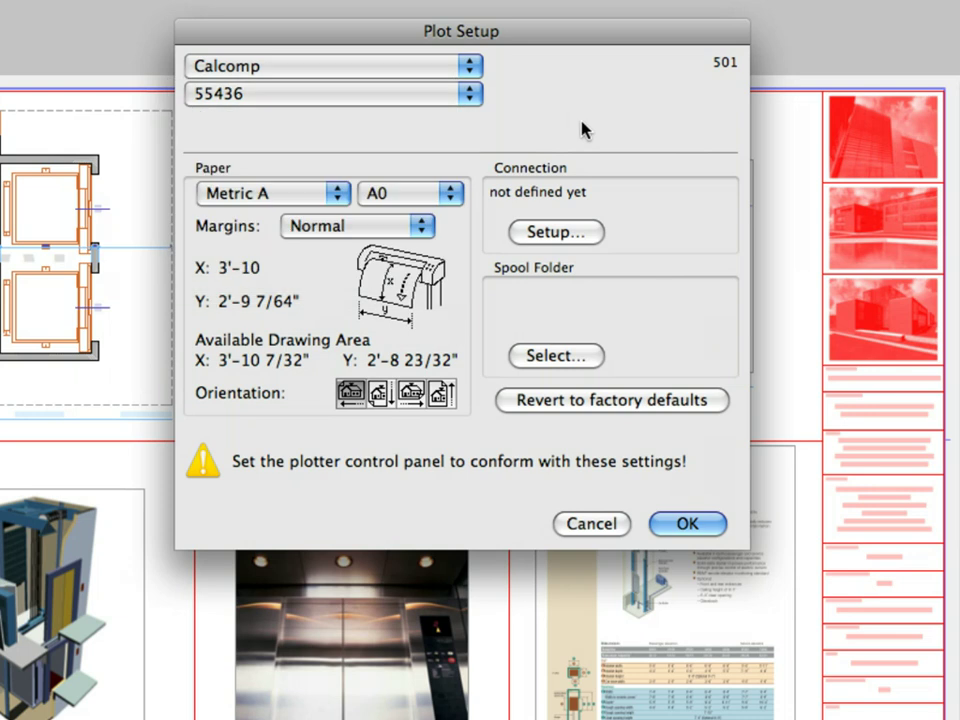
{"action": "left_click", "coordinate": [336, 64]}
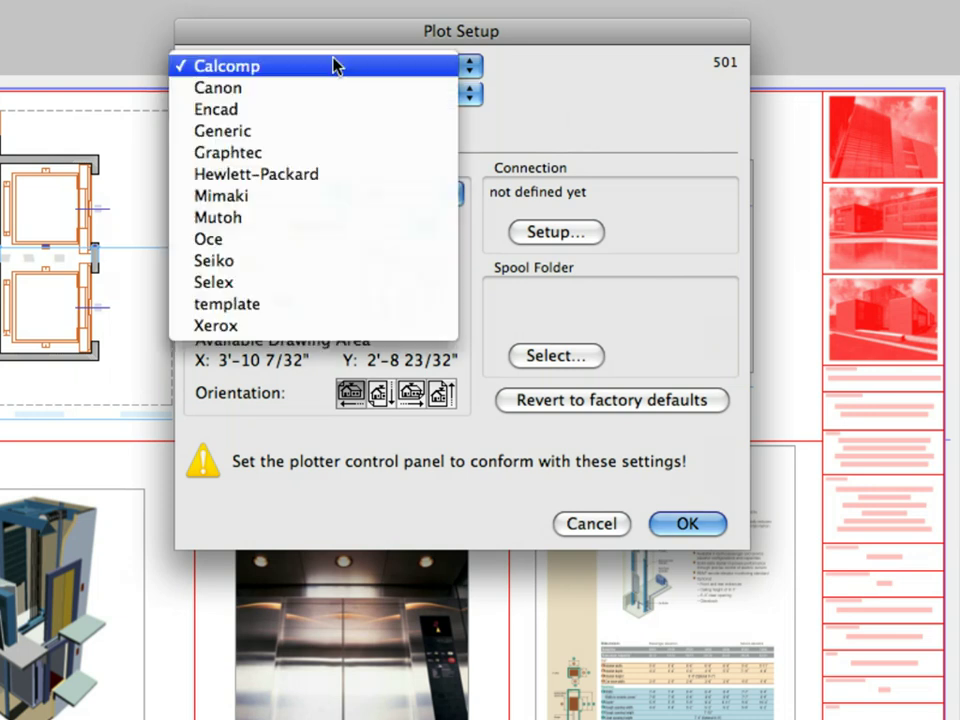
{"action": "left_click", "coordinate": [323, 305]}
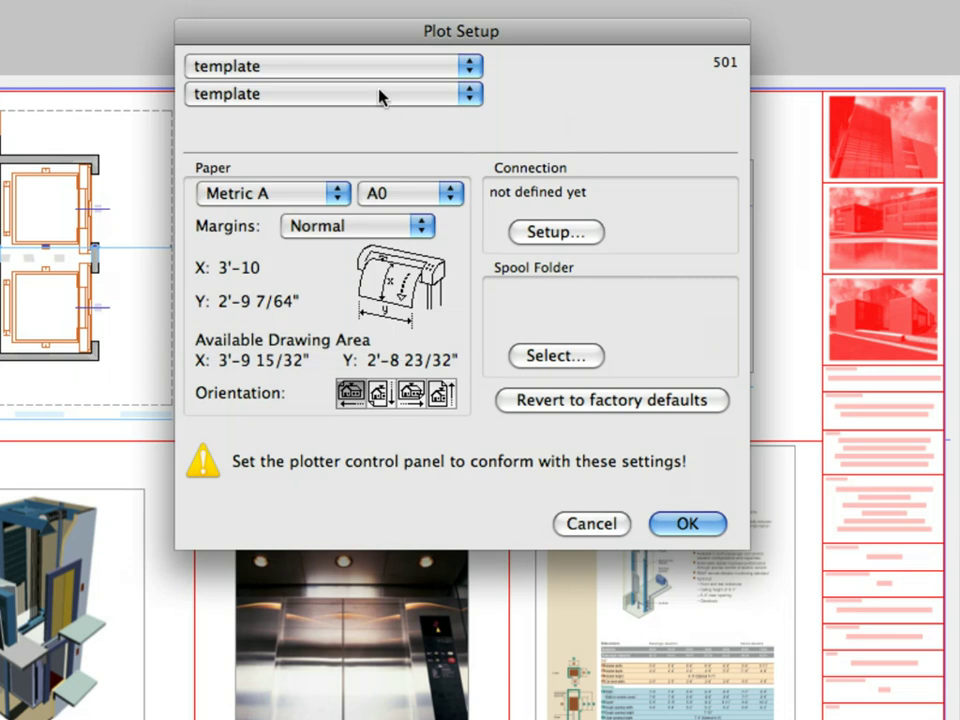
- Use Roll paper with Extended margins and a 6'-4" sheet width
{"action": "left_click", "coordinate": [322, 191]}
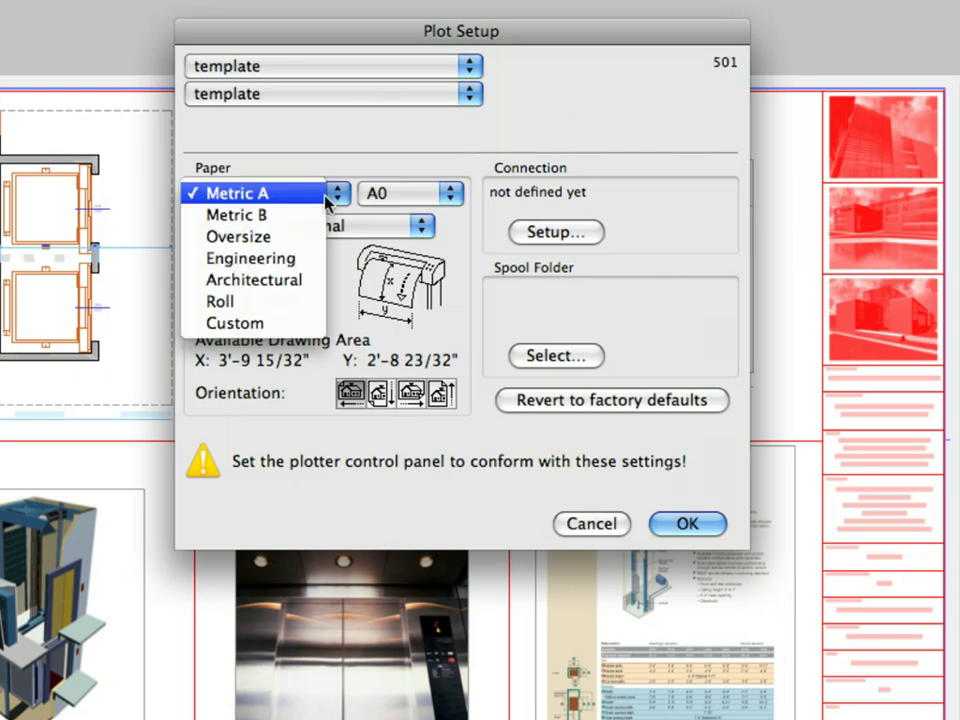
{"action": "left_click", "coordinate": [268, 302]}
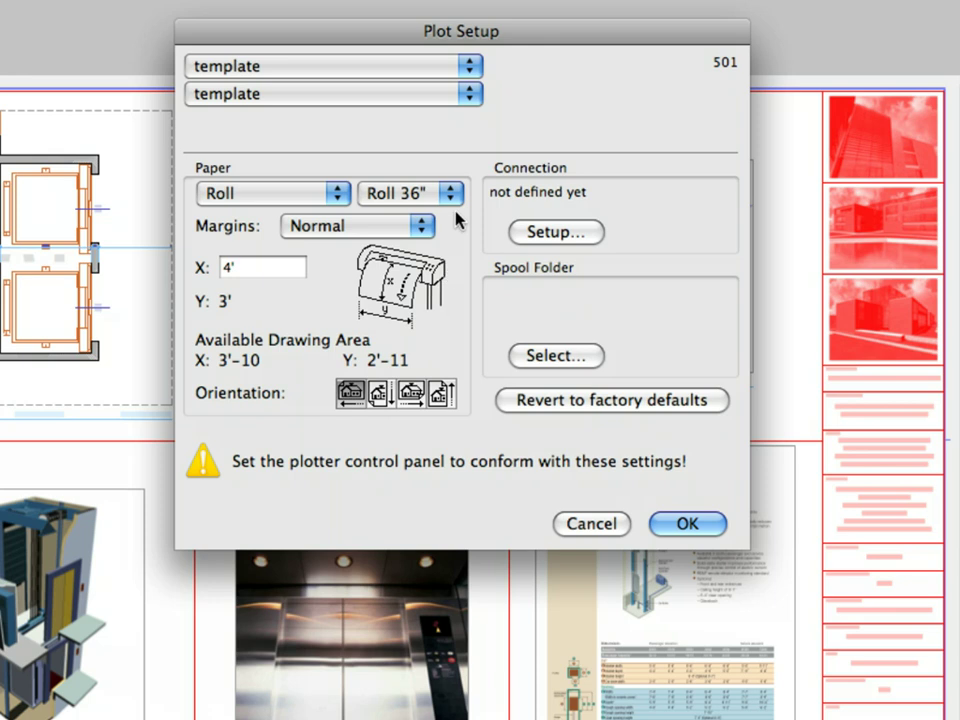
{"action": "left_click", "coordinate": [413, 228]}
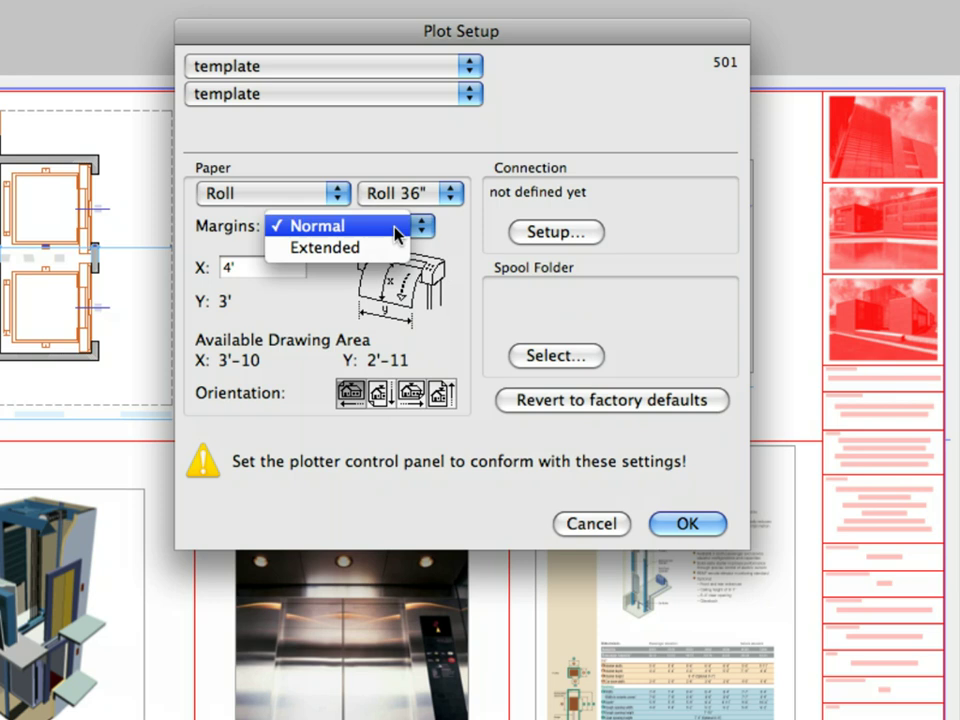
{"action": "left_click", "coordinate": [392, 249]}
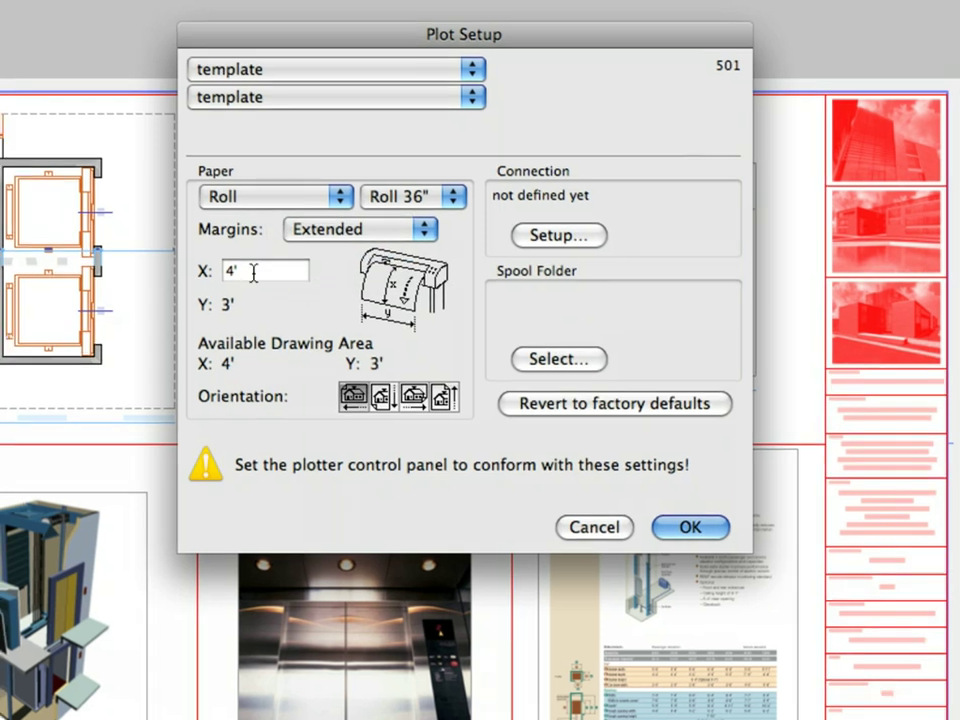
{"action": "left_click_drag", "start_coordinate": [250, 269], "coordinate": [153, 265]}
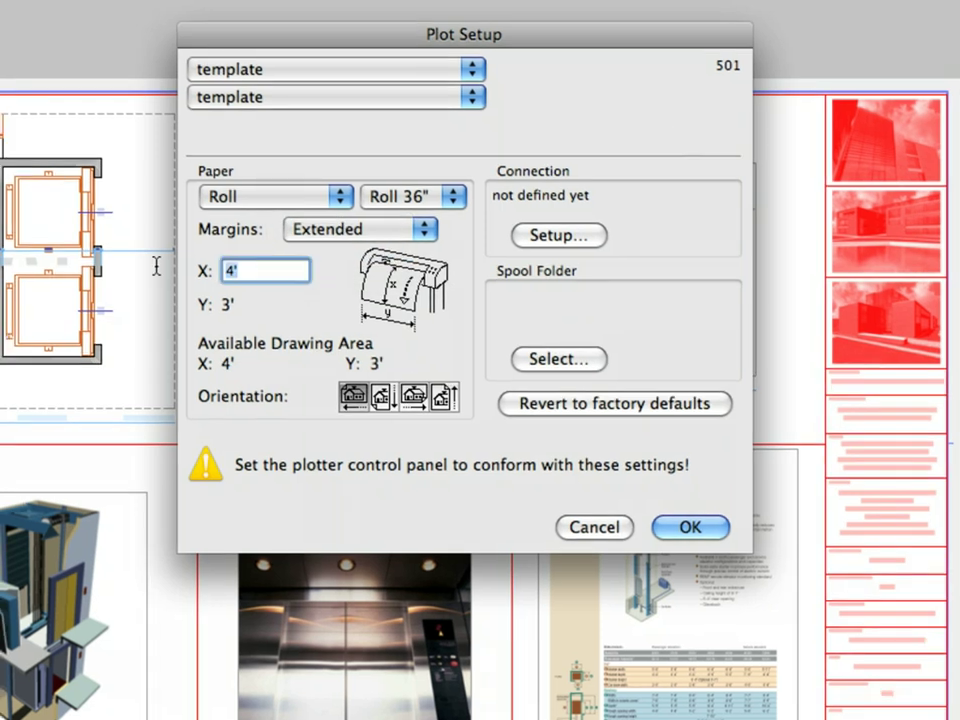
{"action": "type", "text": "6-4"}
{"action": "key", "text": "Tab"}
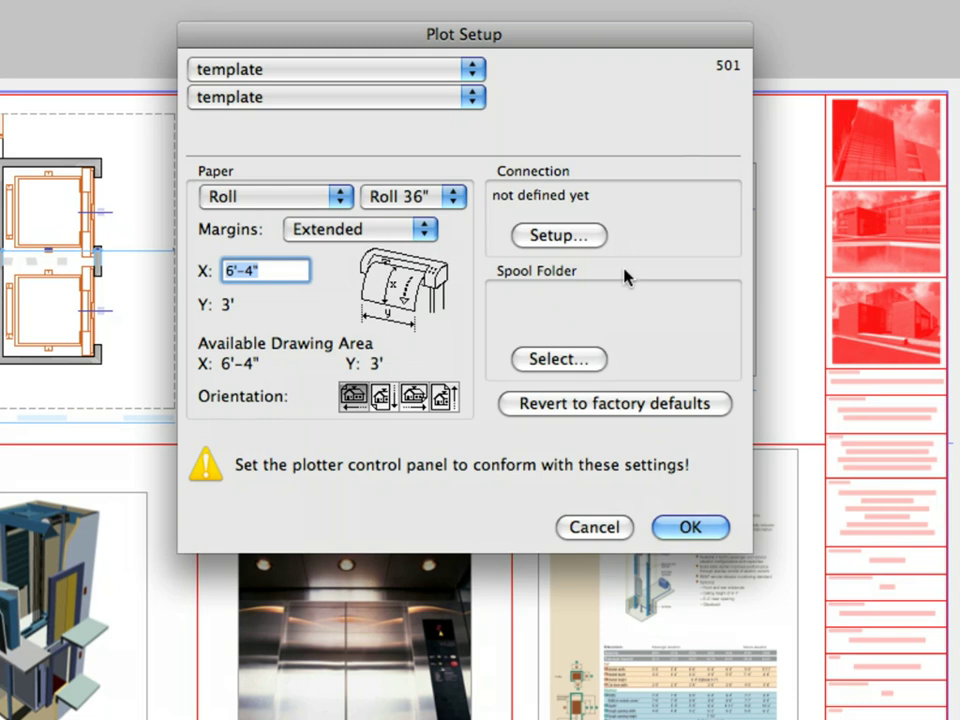
- Review the plotter connection settings and keep Adobe PDF 8.0 as the printer driver
{"action": "left_click", "coordinate": [597, 244]}
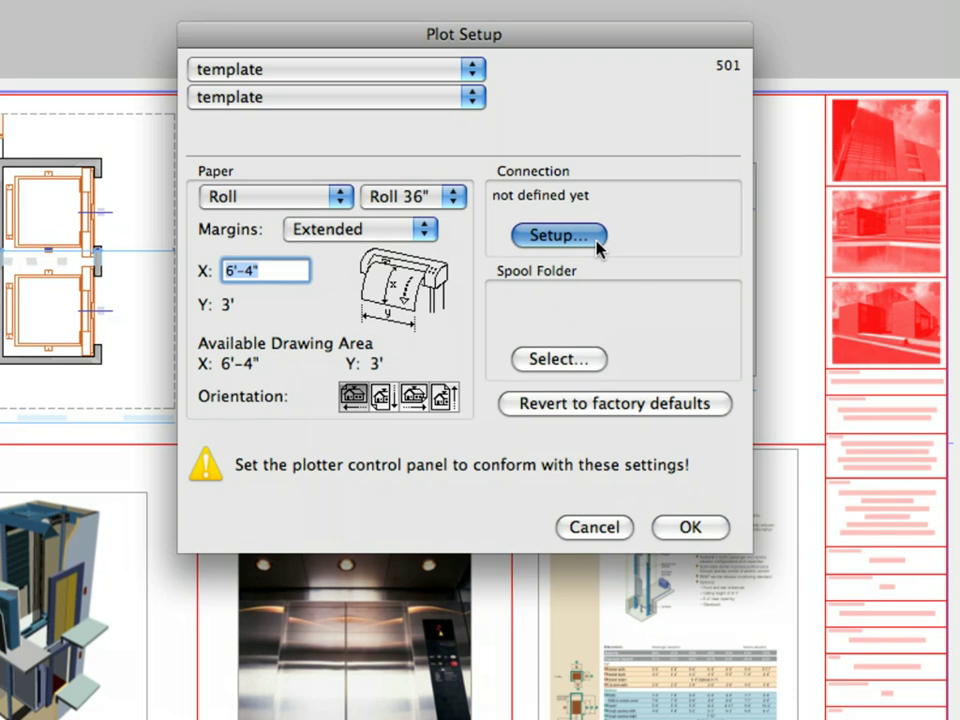
{"action": "left_click", "coordinate": [568, 240]}
{"action": "left_click", "coordinate": [541, 251]}
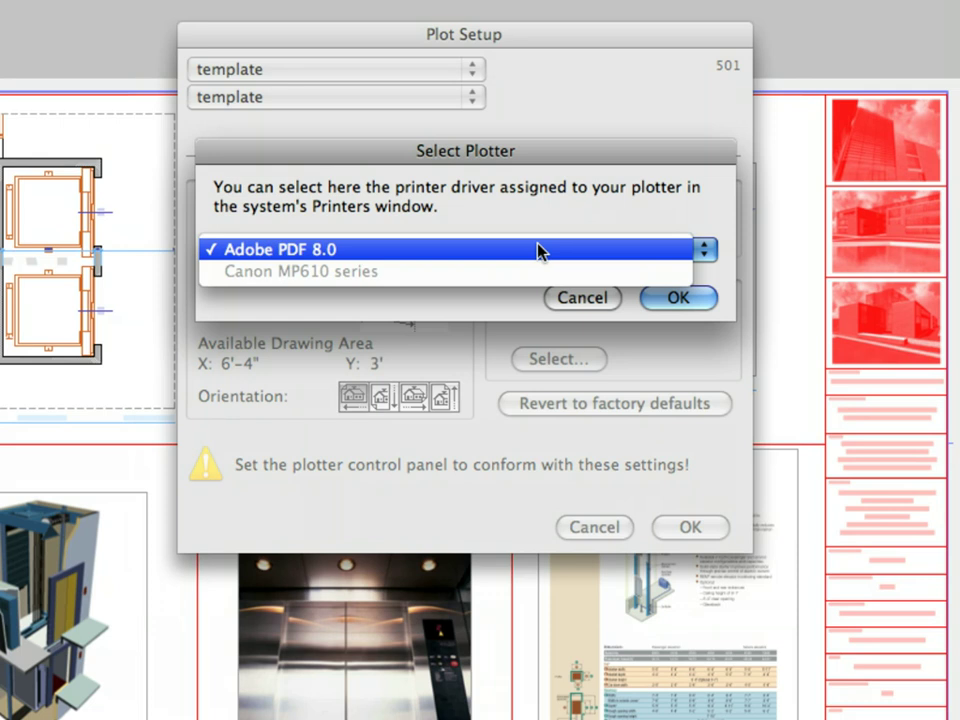
{"action": "left_click", "coordinate": [537, 250]}
{"action": "left_click", "coordinate": [572, 295]}
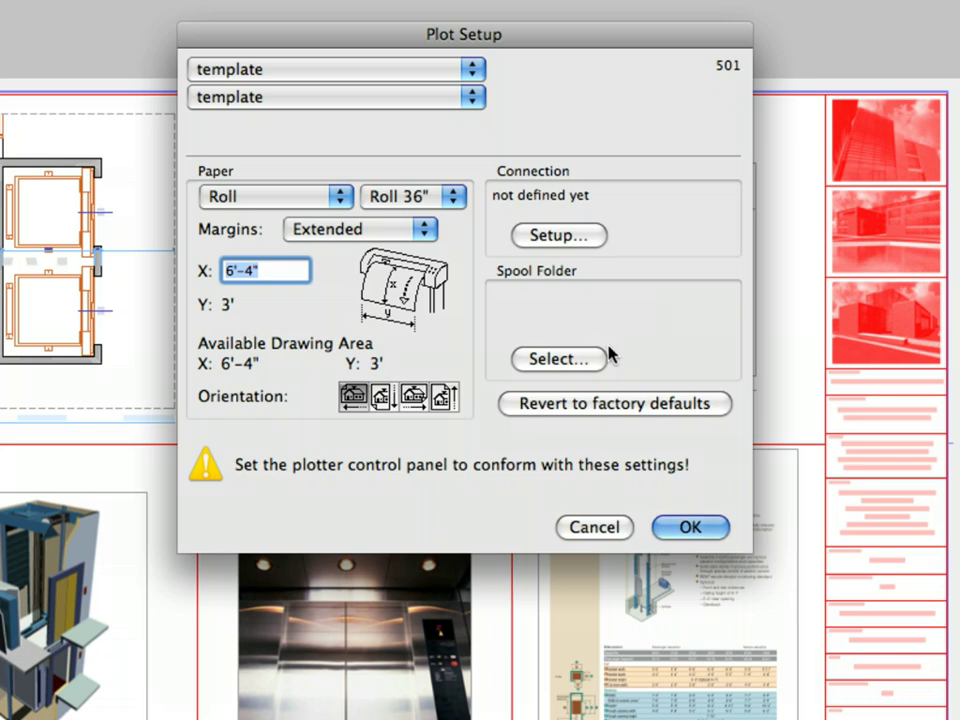
- Create a new 'Spool Folder' inside Chapter 10 and use it as the spool location
{"action": "left_click", "coordinate": [586, 362]}
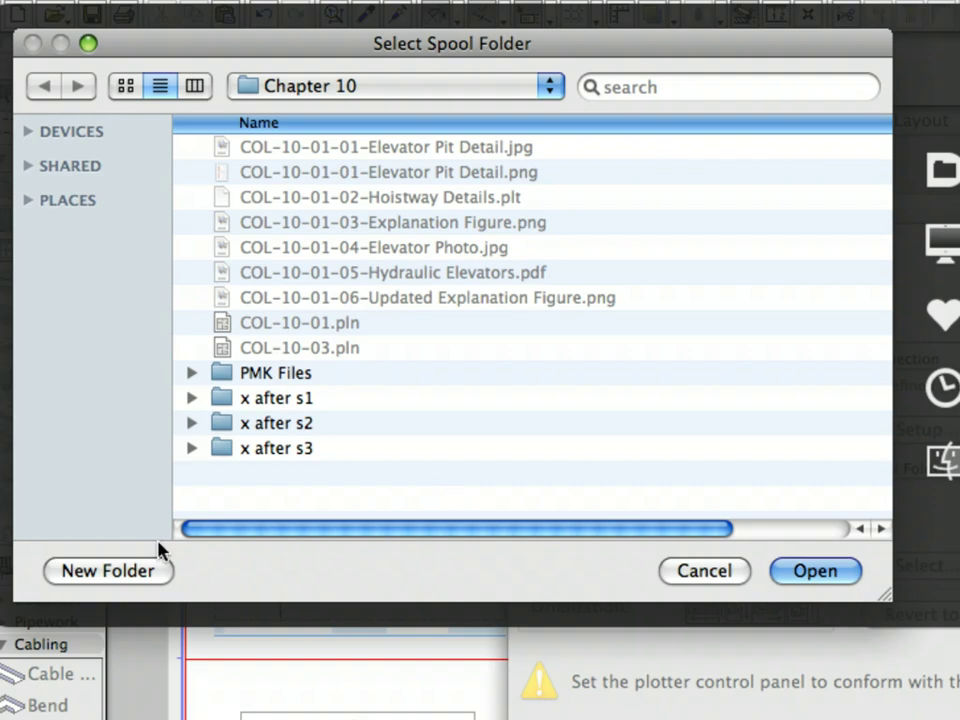
{"action": "left_click", "coordinate": [110, 571]}
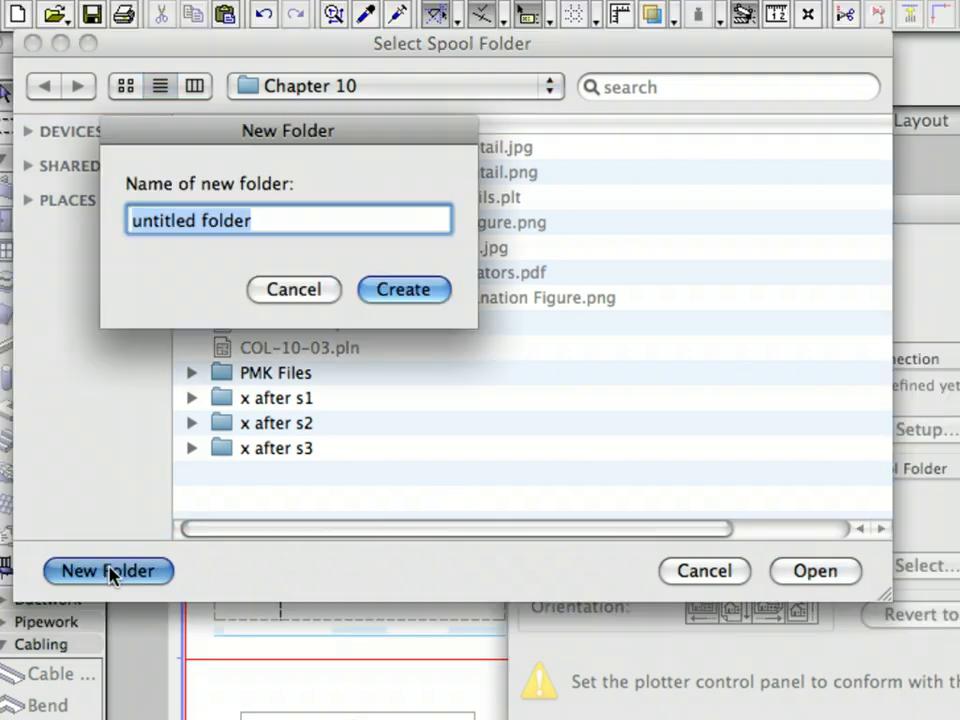
{"action": "type", "text": "Sp"}
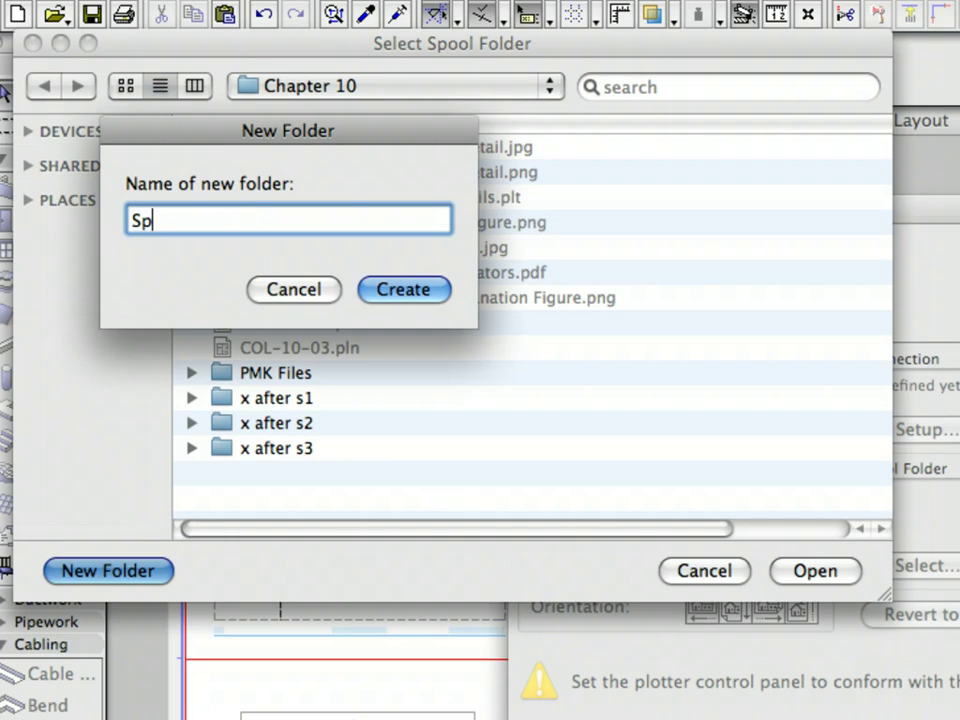
{"action": "type", "text": "ool Folder"}
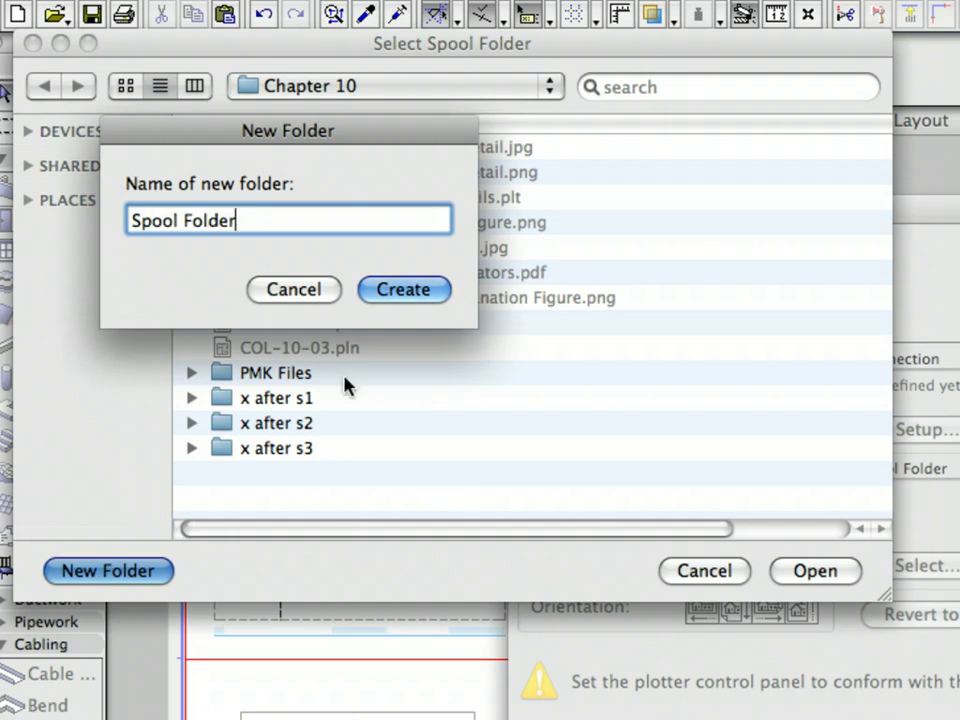
{"action": "left_click", "coordinate": [380, 292]}
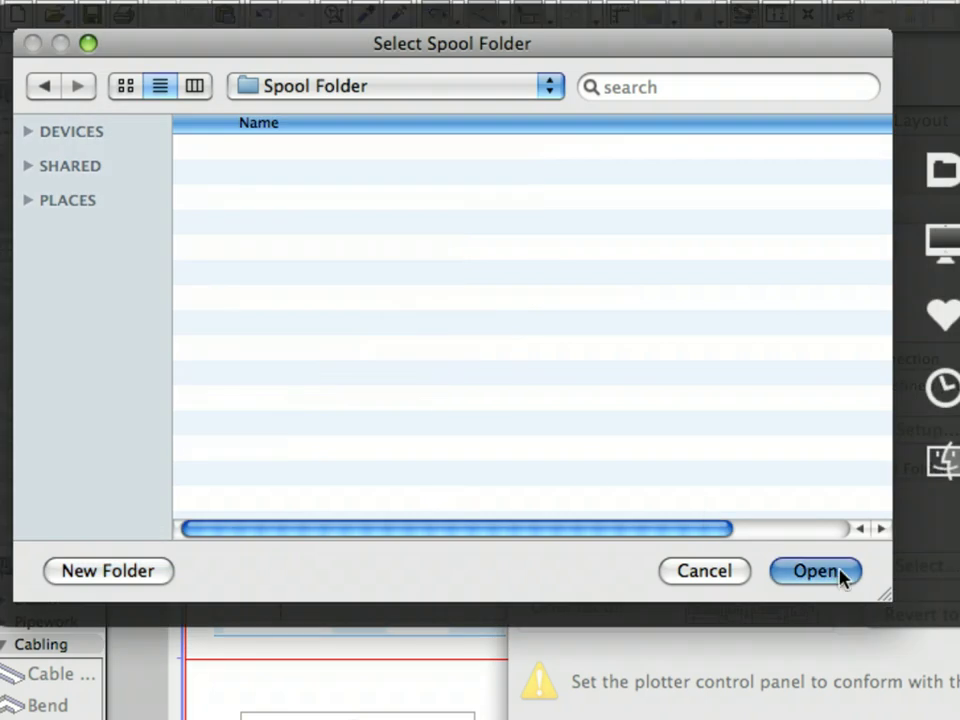
{"action": "left_click", "coordinate": [838, 572]}
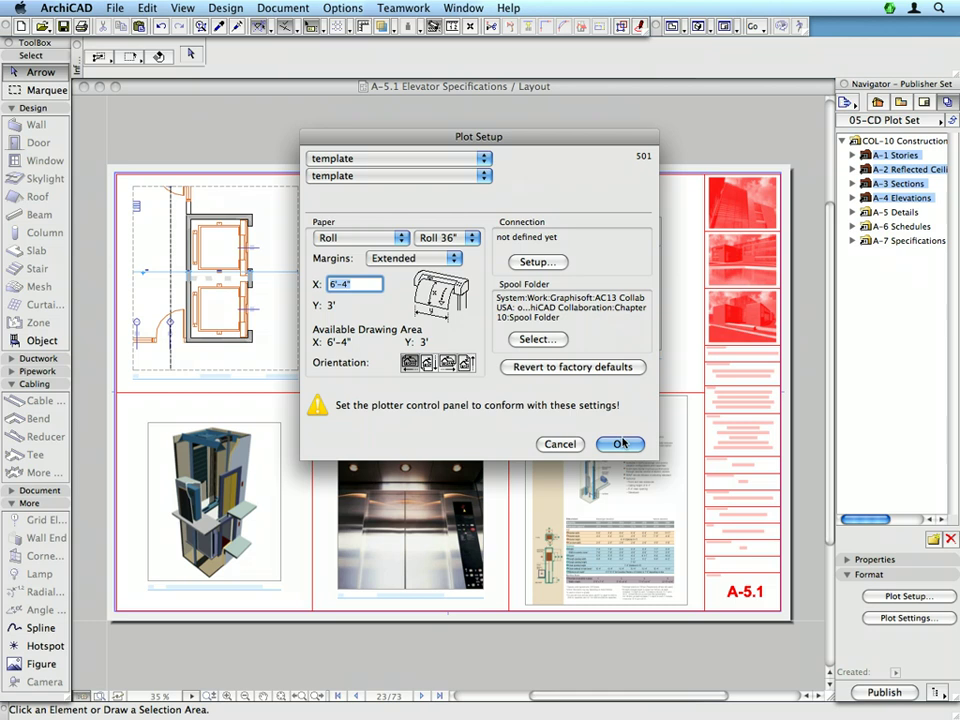
- Accept the plot setup, then open the layout's Plot Settings and review Plot Setup
{"action": "left_click", "coordinate": [621, 444]}
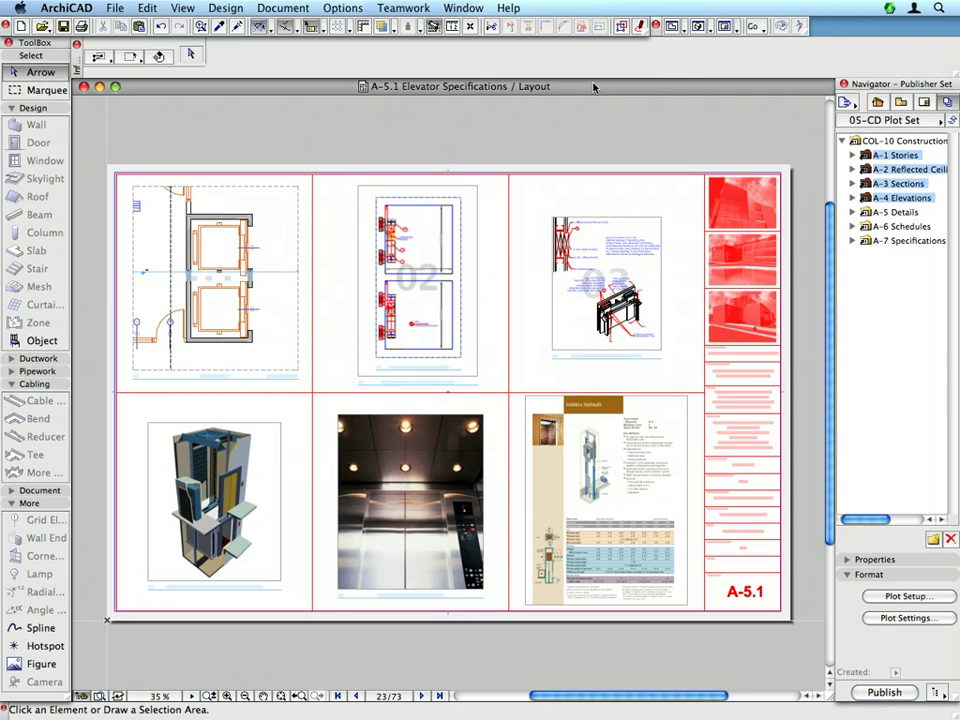
{"action": "left_click", "coordinate": [935, 619]}
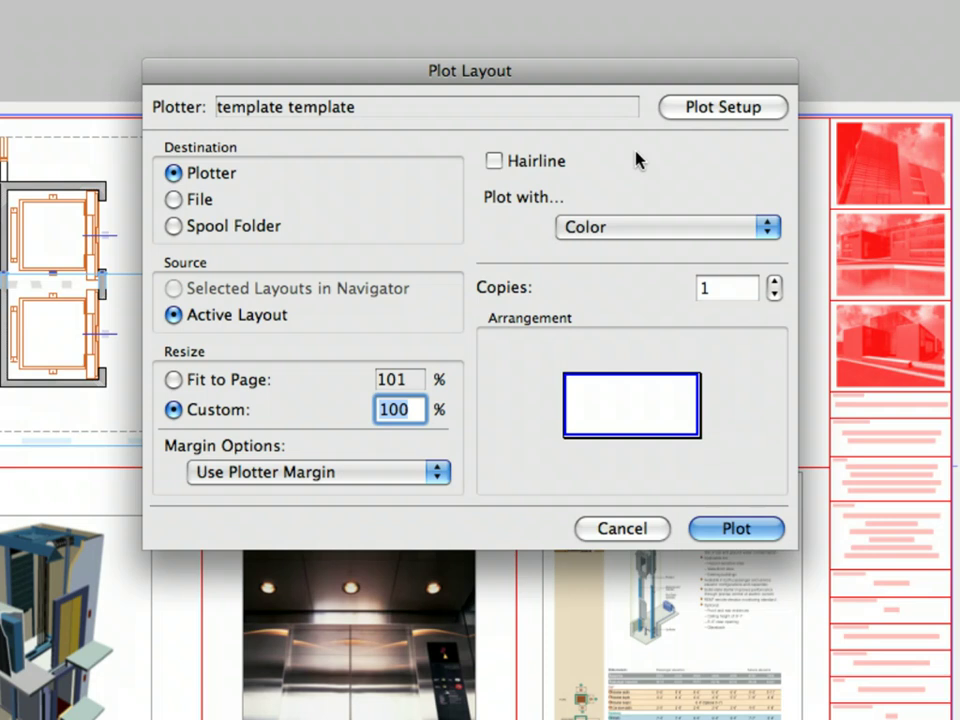
{"action": "left_click", "coordinate": [729, 107]}
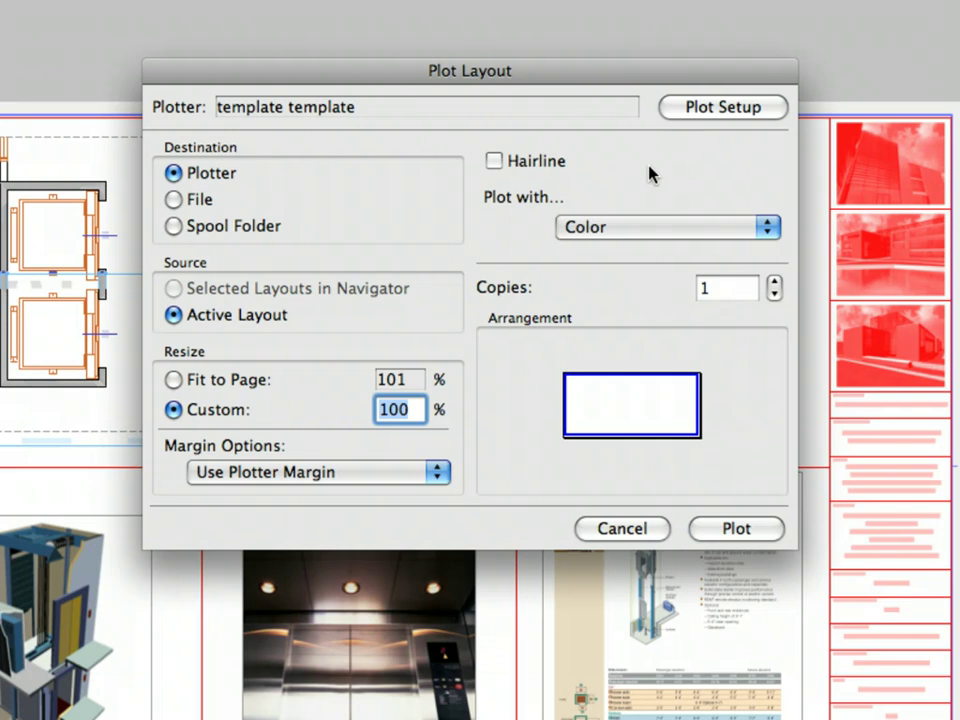
{"action": "left_click", "coordinate": [706, 110]}
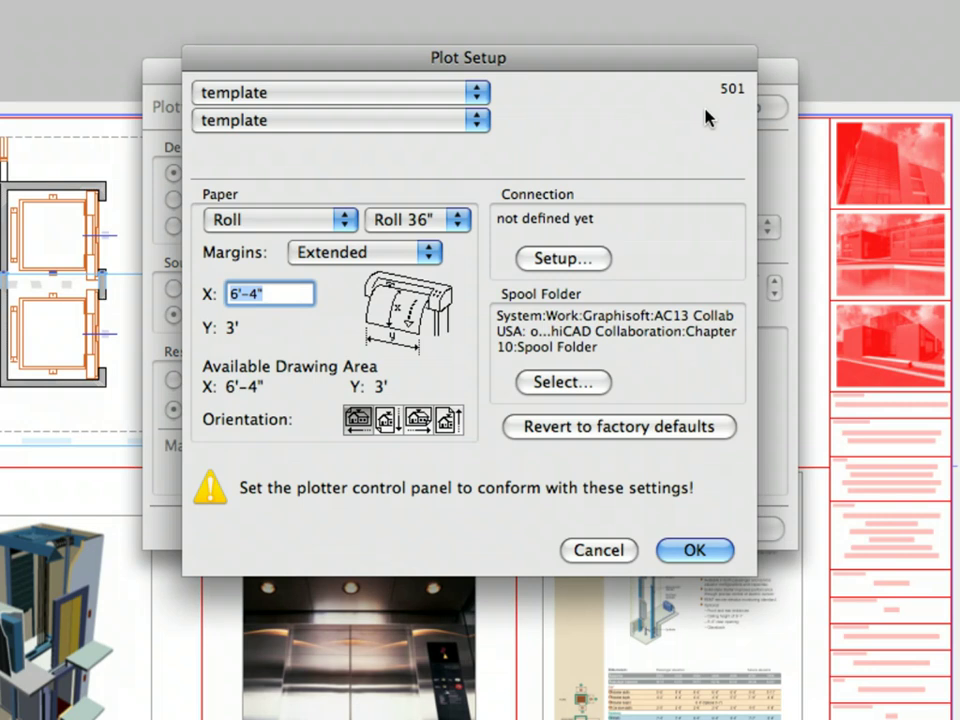
{"action": "key", "text": "Return"}
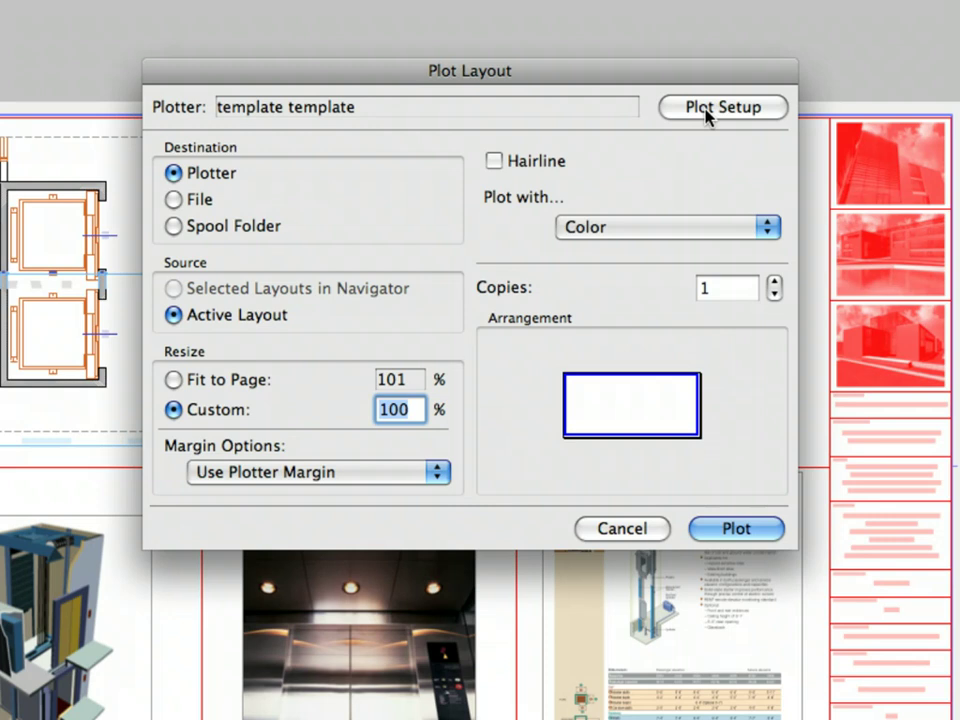
- Send the plot to the Spool Folder in Black and White and save the settings
{"action": "left_click", "coordinate": [256, 229]}
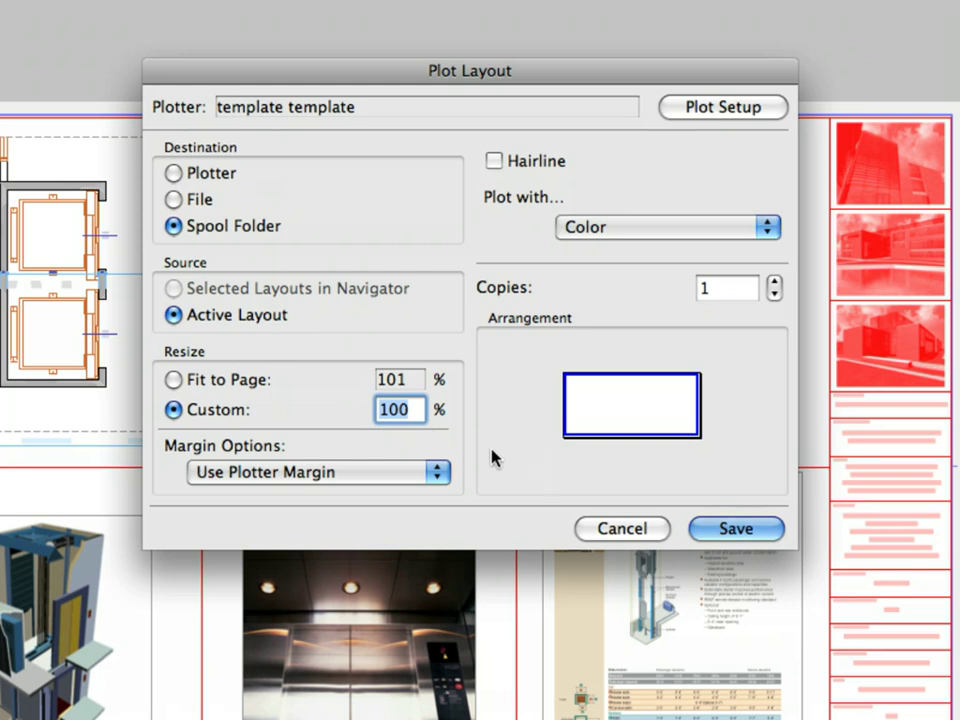
{"action": "left_click", "coordinate": [592, 228]}
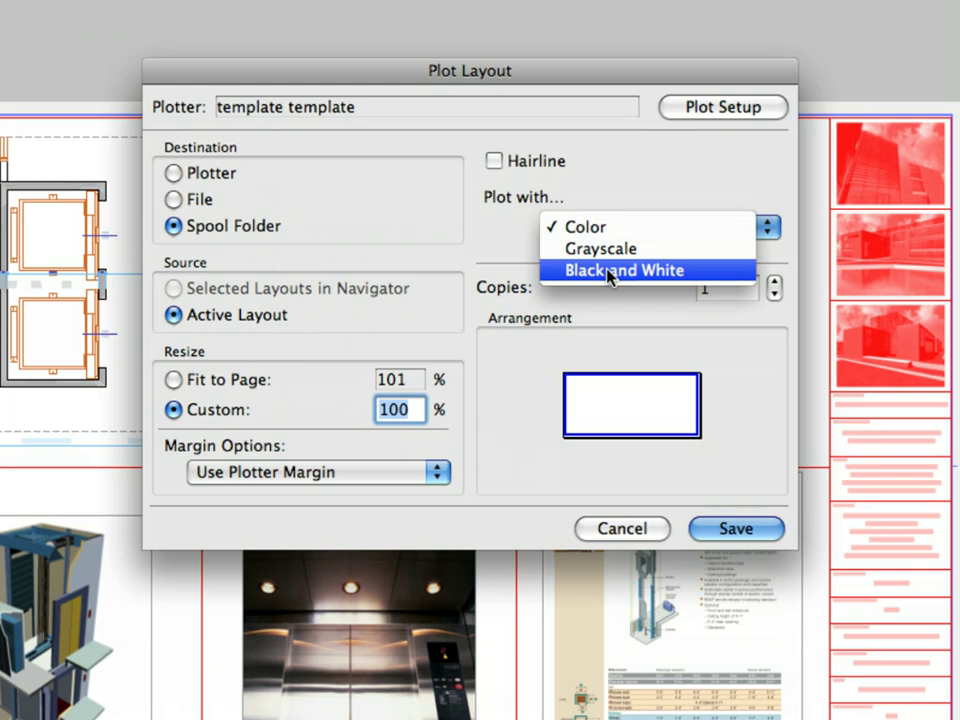
{"action": "left_click", "coordinate": [610, 272]}
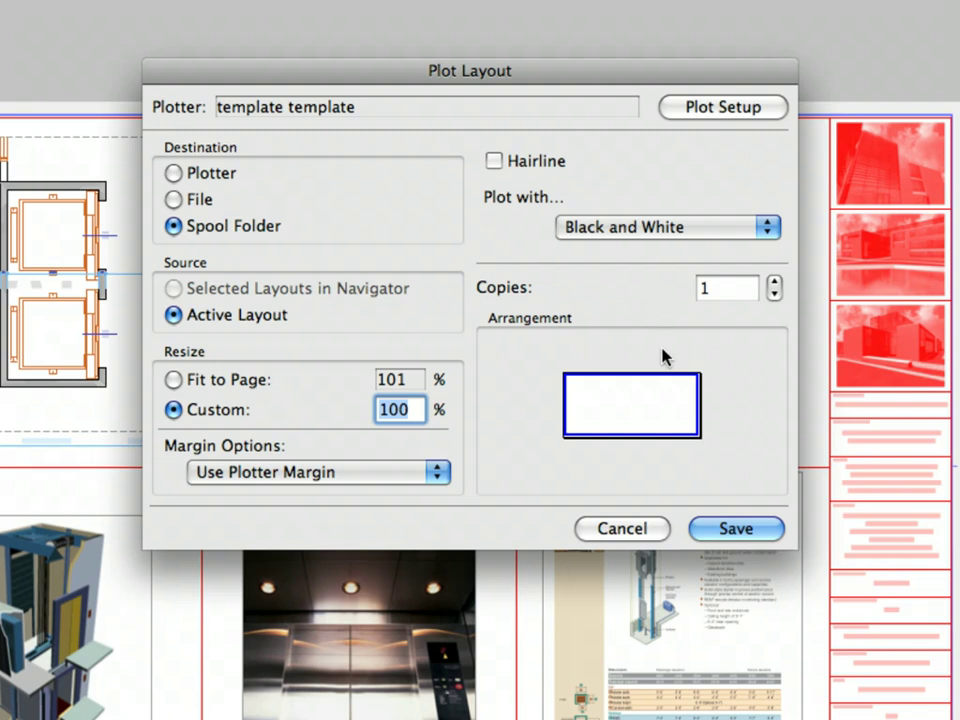
{"action": "left_click", "coordinate": [755, 532]}
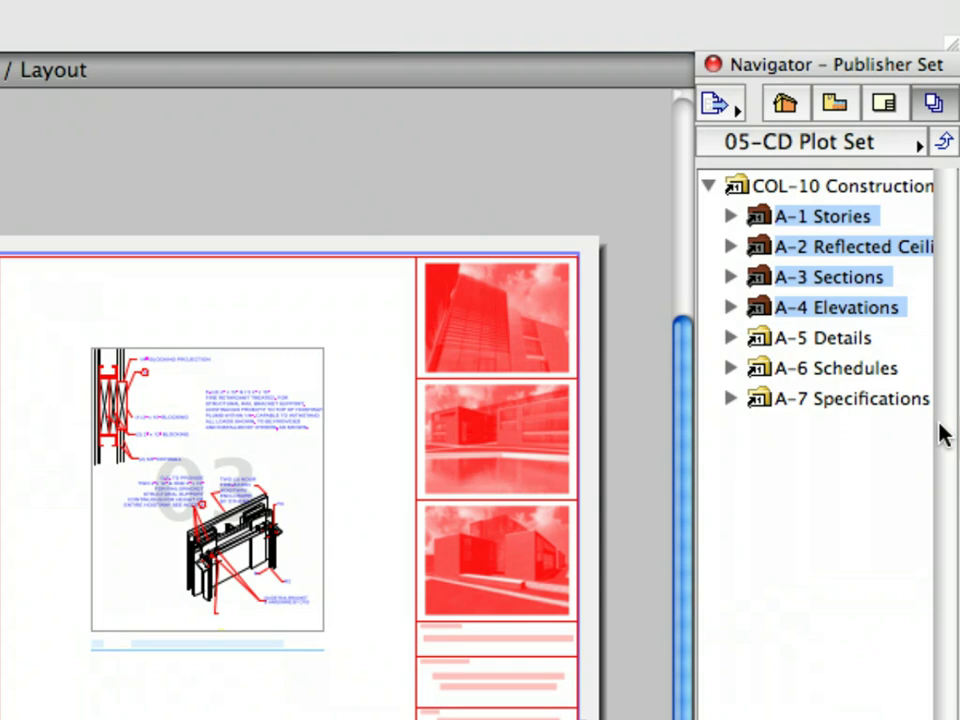
- Select only the A-3 Sections and A-4 Elevations layouts
{"action": "left_click", "coordinate": [827, 439]}
{"action": "left_click", "coordinate": [881, 283]}
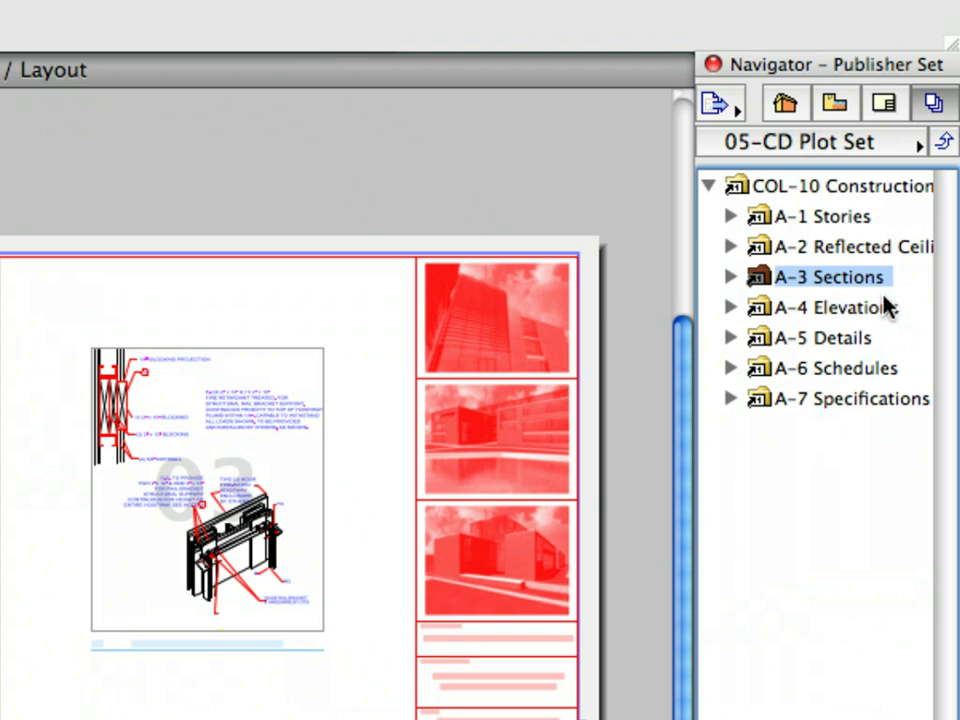
{"action": "left_click", "coordinate": [886, 308], "text": "shift"}
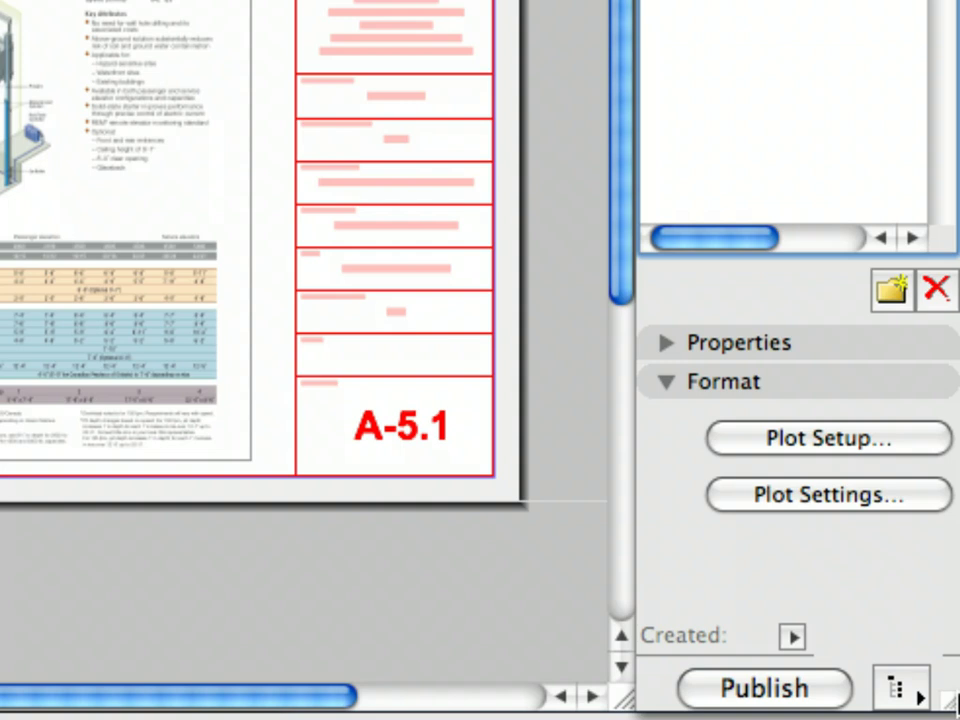
- Change the plot setup paper from Roll 36" to Roll 24"
{"action": "left_click", "coordinate": [915, 440]}
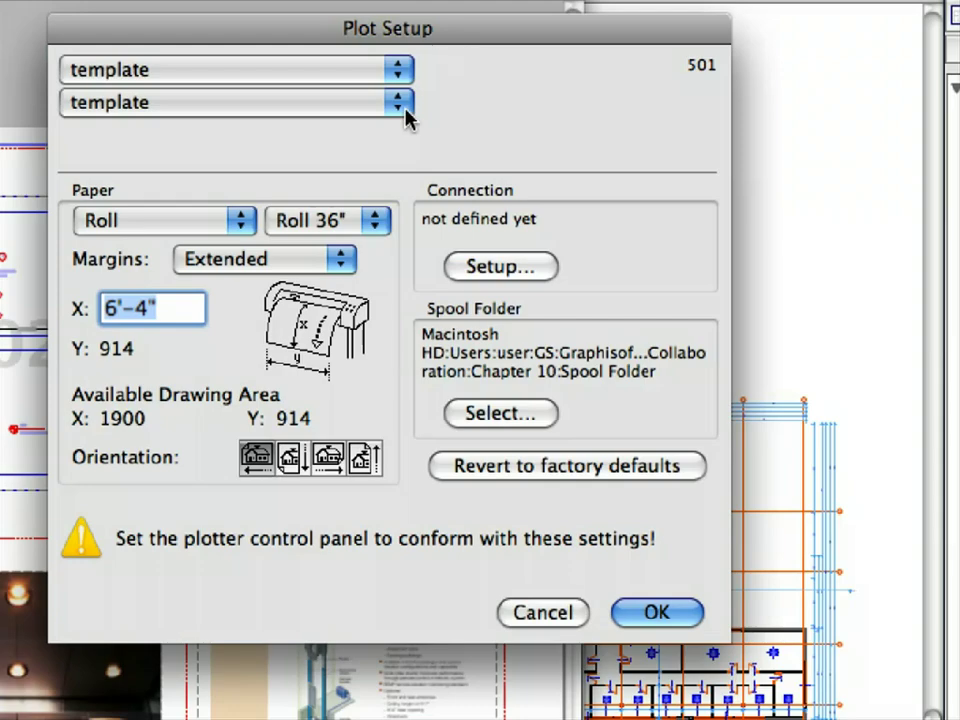
{"action": "left_click", "coordinate": [375, 222]}
{"action": "left_click", "coordinate": [370, 246]}
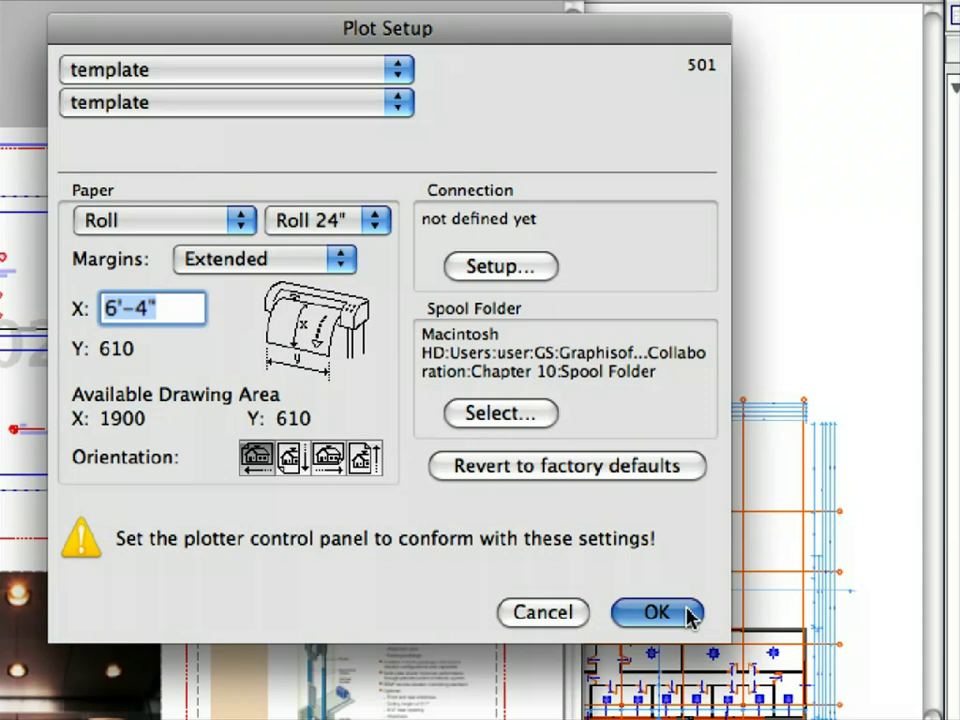
{"action": "left_click", "coordinate": [657, 612]}
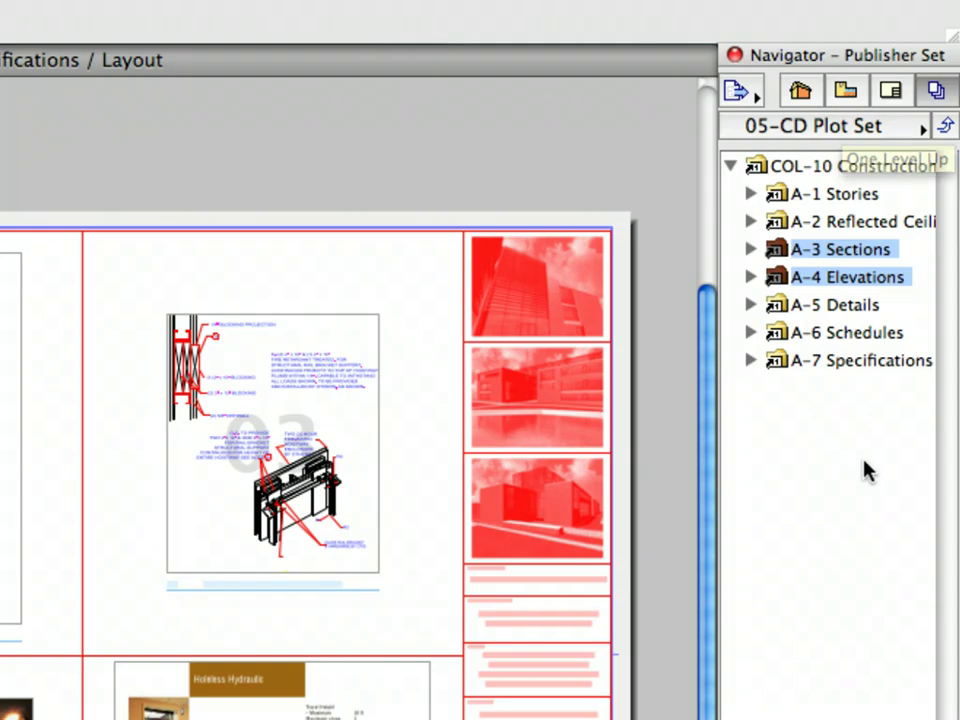
- Select sheets A-101, A-103, A-106, A-108, A-110 and A-3 Sections, then publish selected items only
{"action": "left_click", "coordinate": [866, 472]}
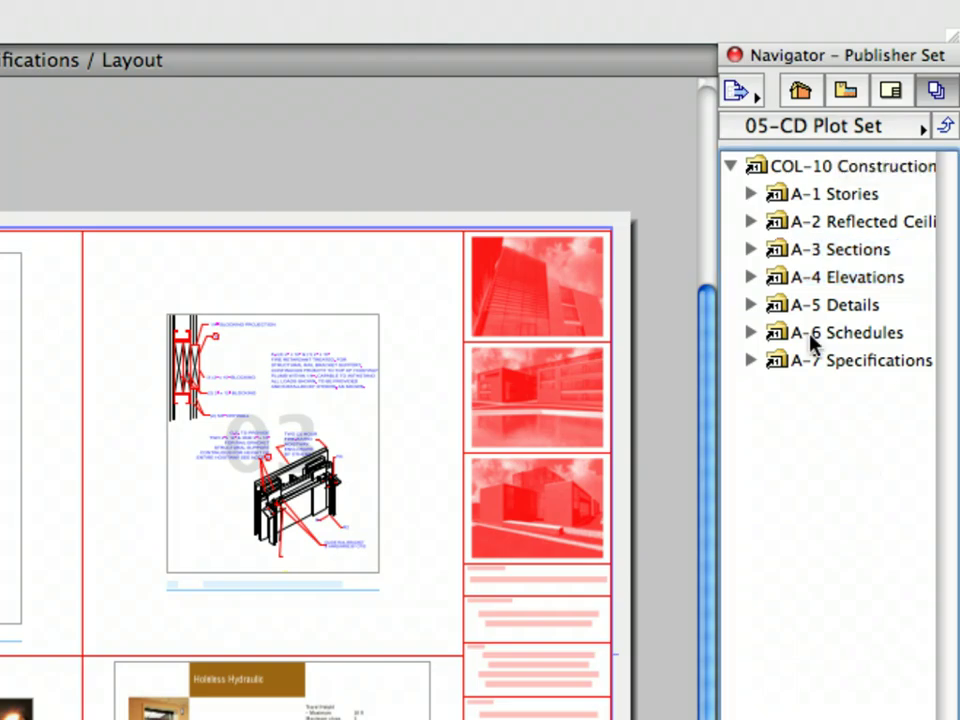
{"action": "left_click", "coordinate": [749, 195]}
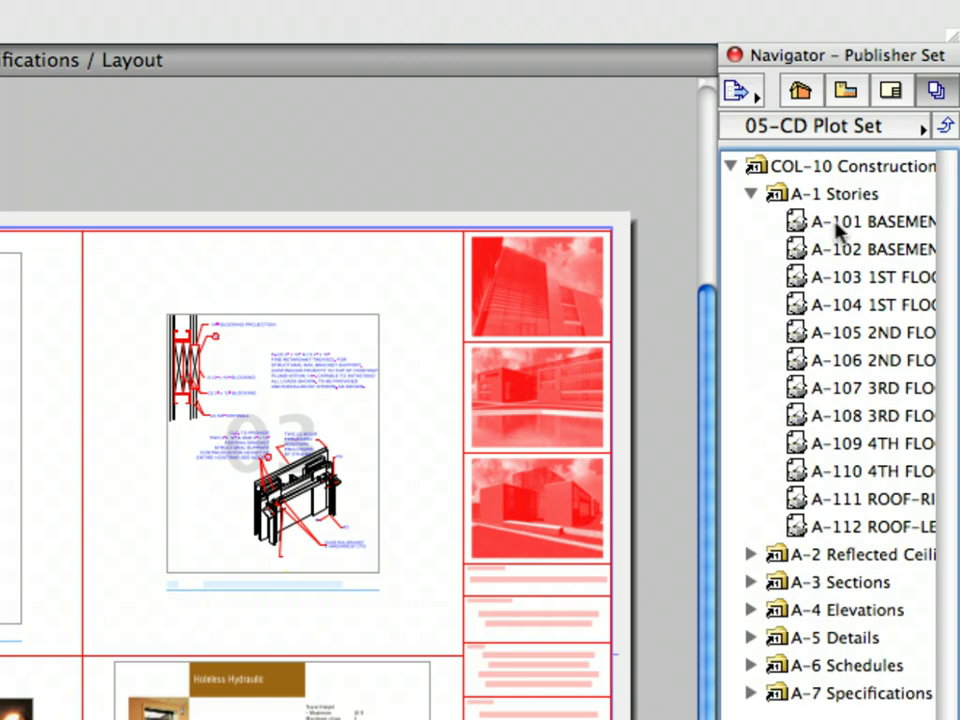
{"action": "left_click", "coordinate": [840, 224]}
{"action": "left_click", "coordinate": [858, 280], "text": "super"}
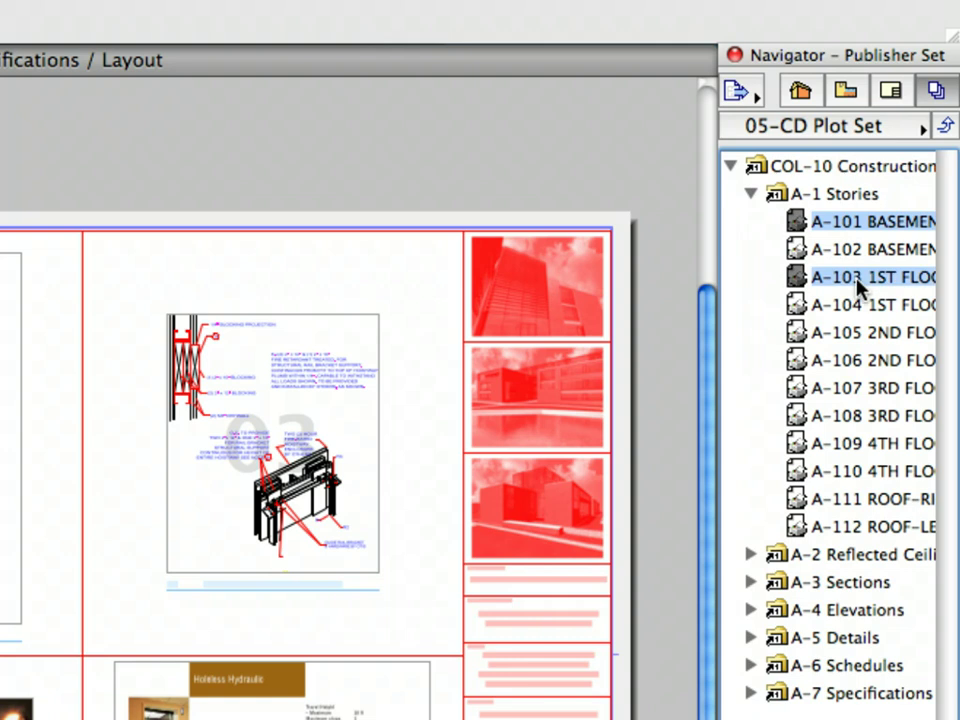
{"action": "left_click", "coordinate": [886, 364], "text": "super"}
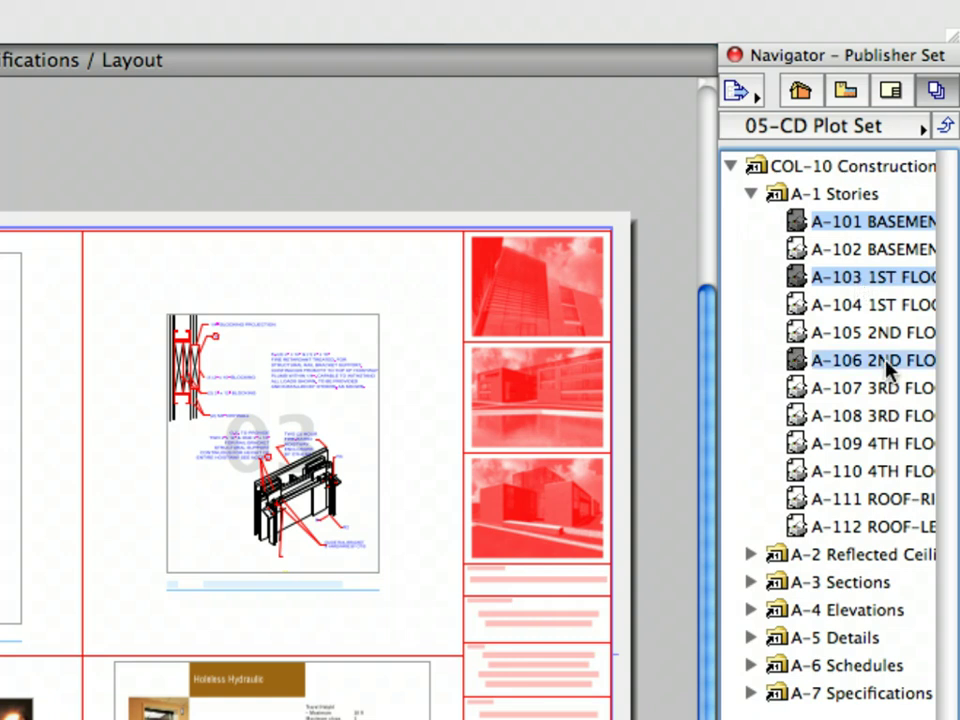
{"action": "left_click", "coordinate": [886, 420], "text": "super"}
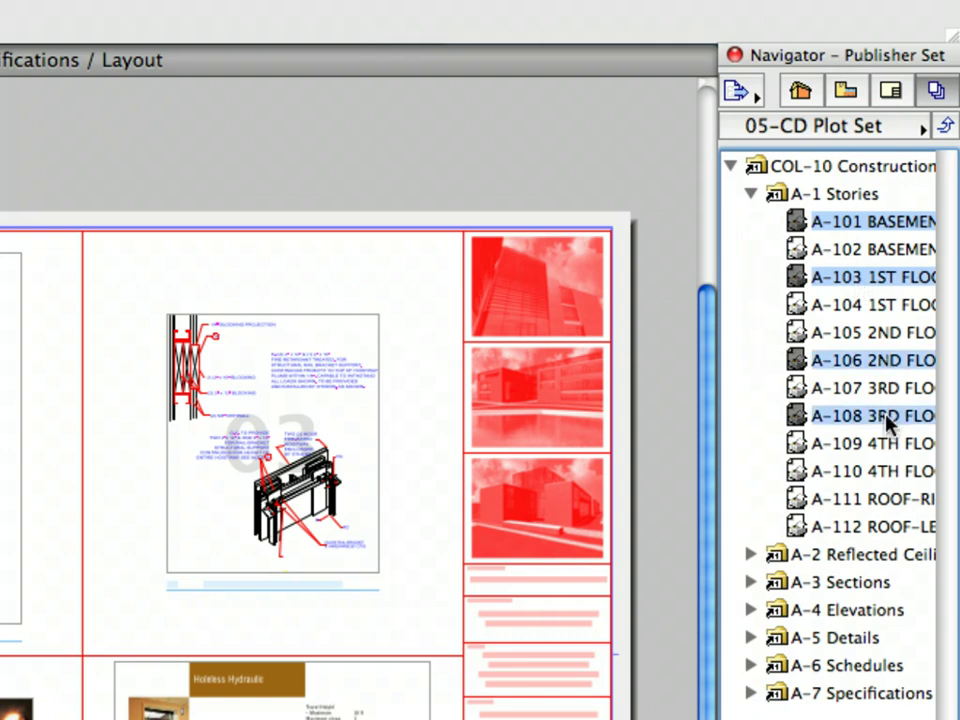
{"action": "left_click", "coordinate": [899, 475], "text": "super"}
{"action": "left_click", "coordinate": [882, 583], "text": "super"}
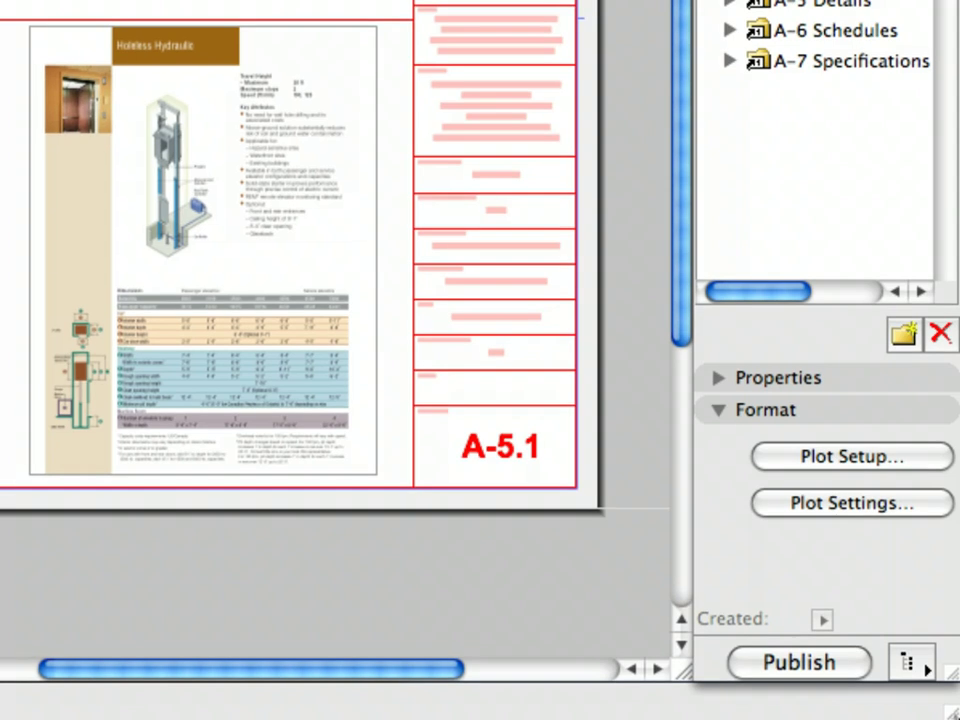
{"action": "left_click", "coordinate": [915, 664]}
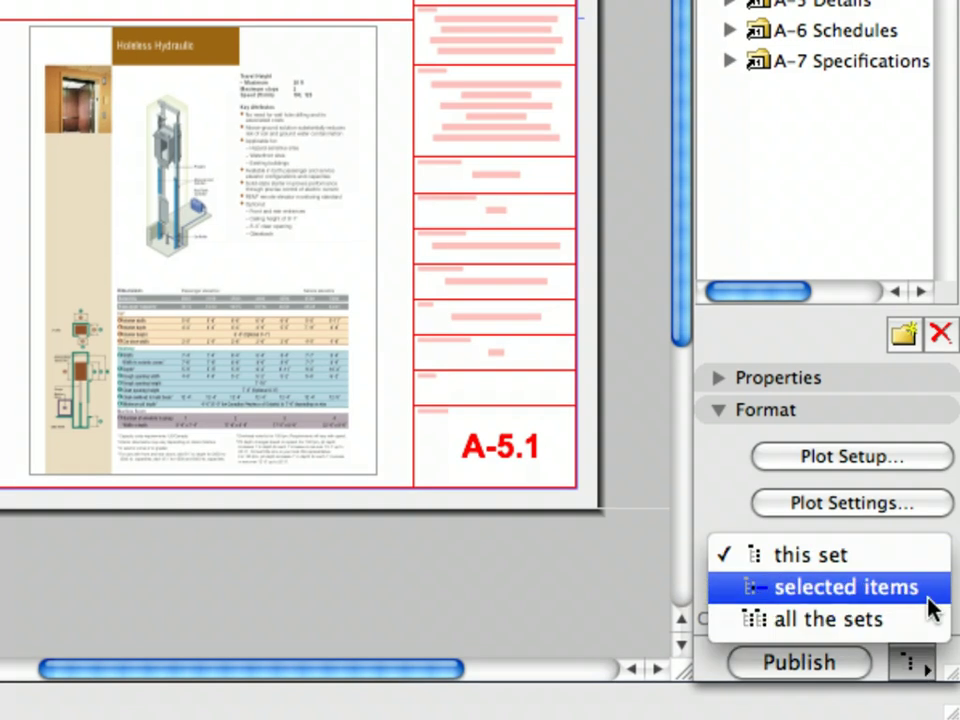
{"action": "left_click", "coordinate": [932, 607]}
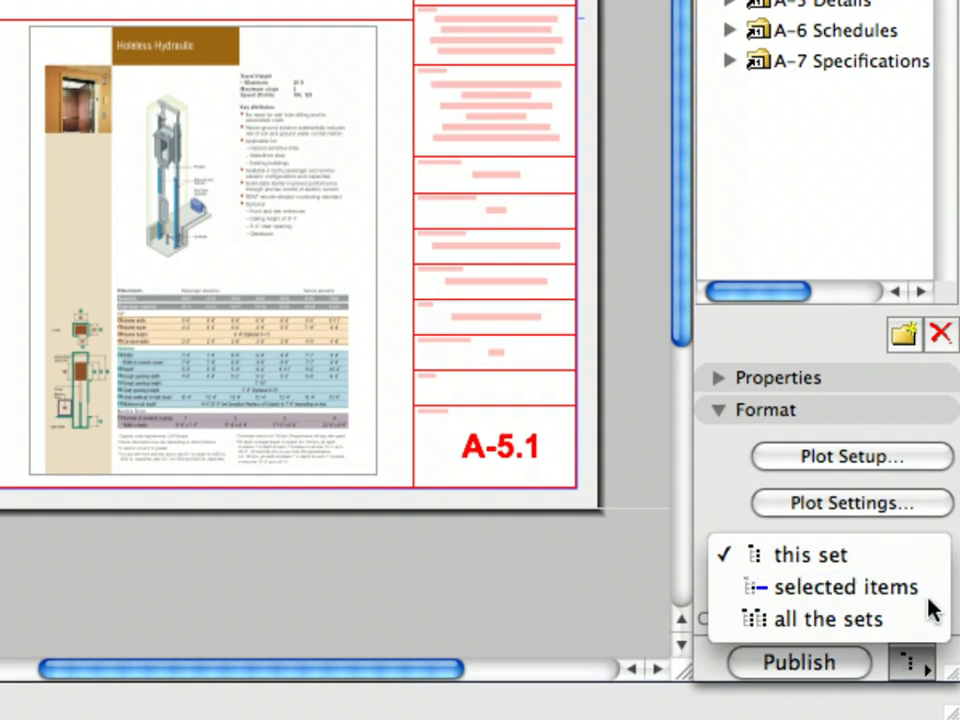
- Plot the nine selected sheets and close the progress window once all show Plotted
{"action": "left_click", "coordinate": [849, 668]}
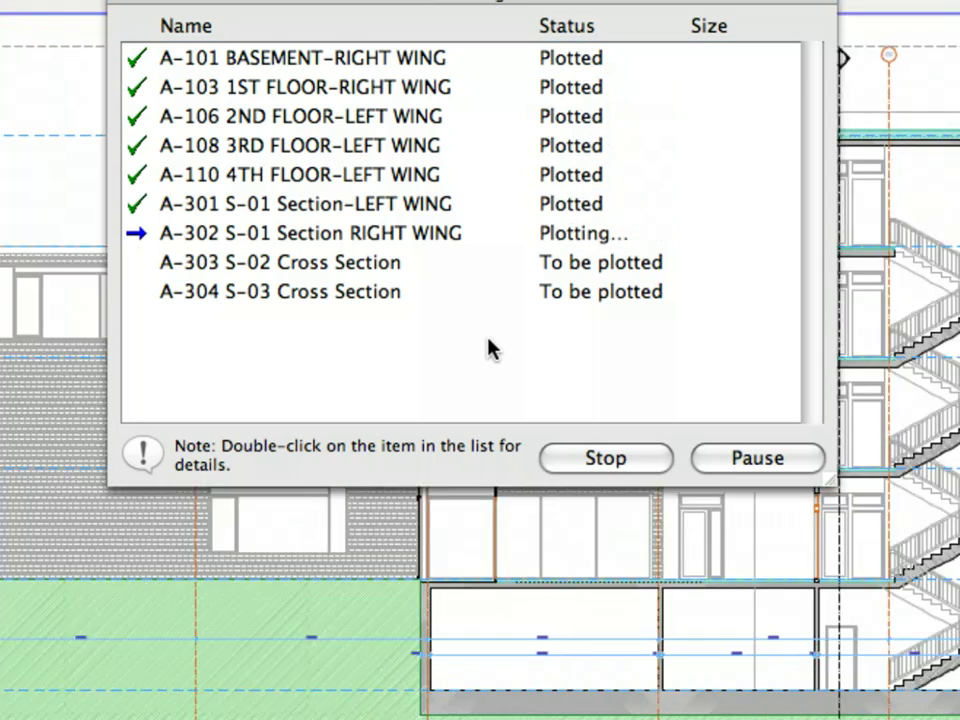
{"action": "left_click", "coordinate": [752, 459]}
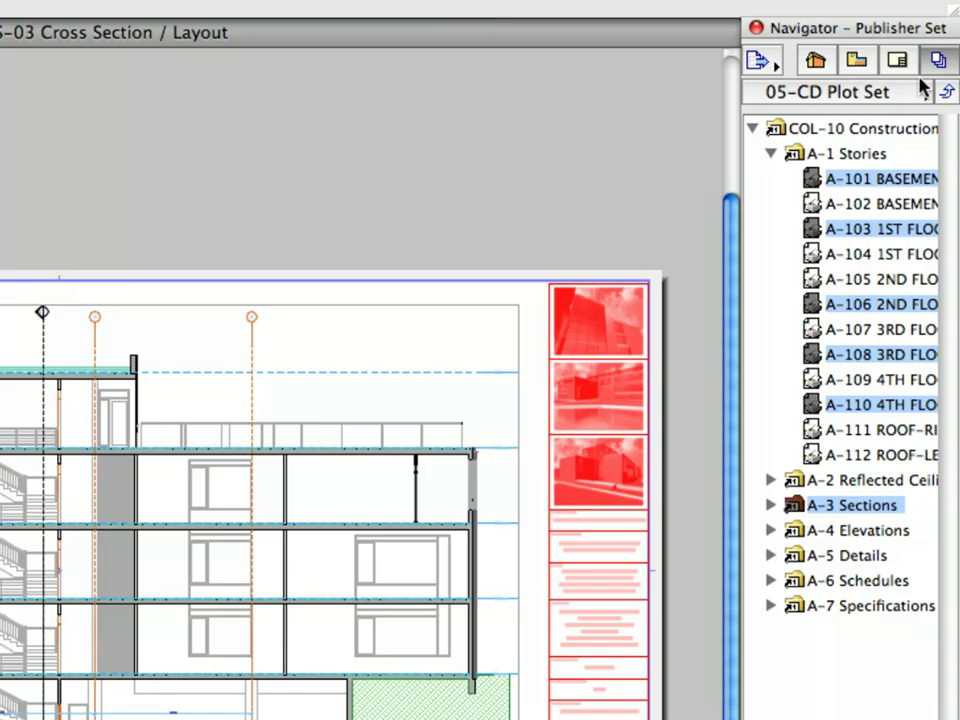
- Open the A-301 S-01 Section-LEFT WING layout from the Layout Book
{"action": "left_click", "coordinate": [925, 103]}
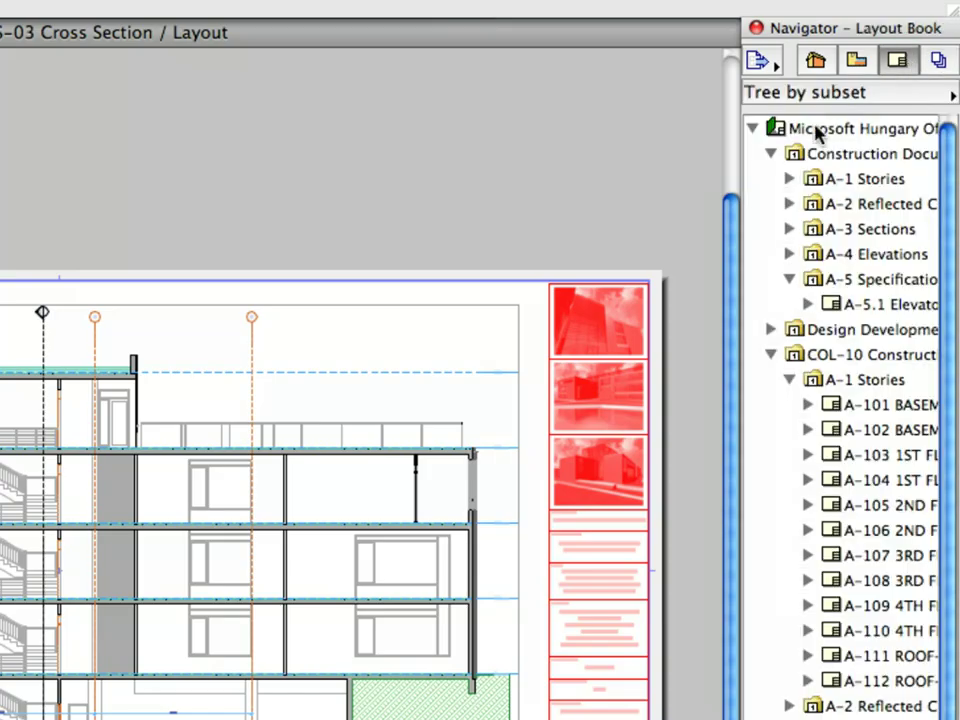
{"action": "left_click", "coordinate": [772, 153]}
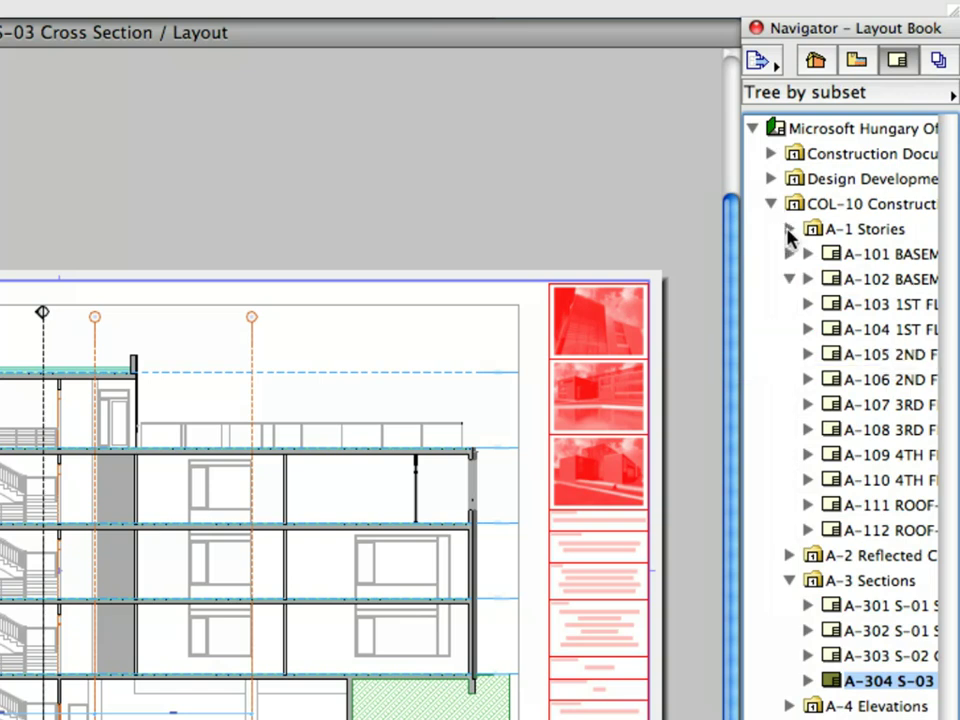
{"action": "left_click", "coordinate": [789, 229]}
{"action": "left_click", "coordinate": [853, 306]}
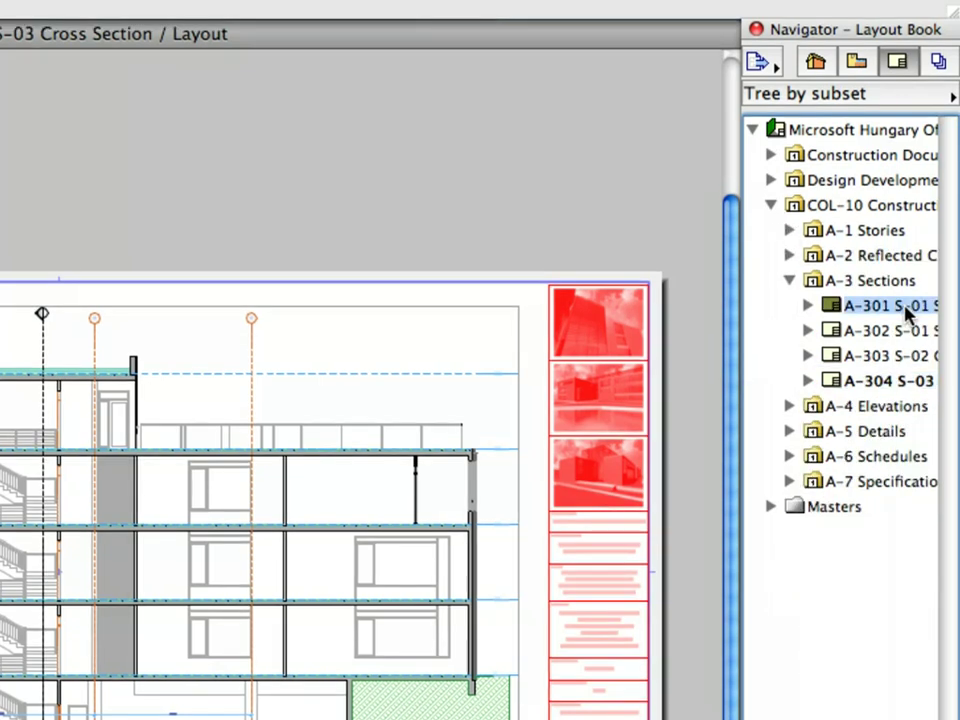
{"action": "double_click", "coordinate": [907, 308]}
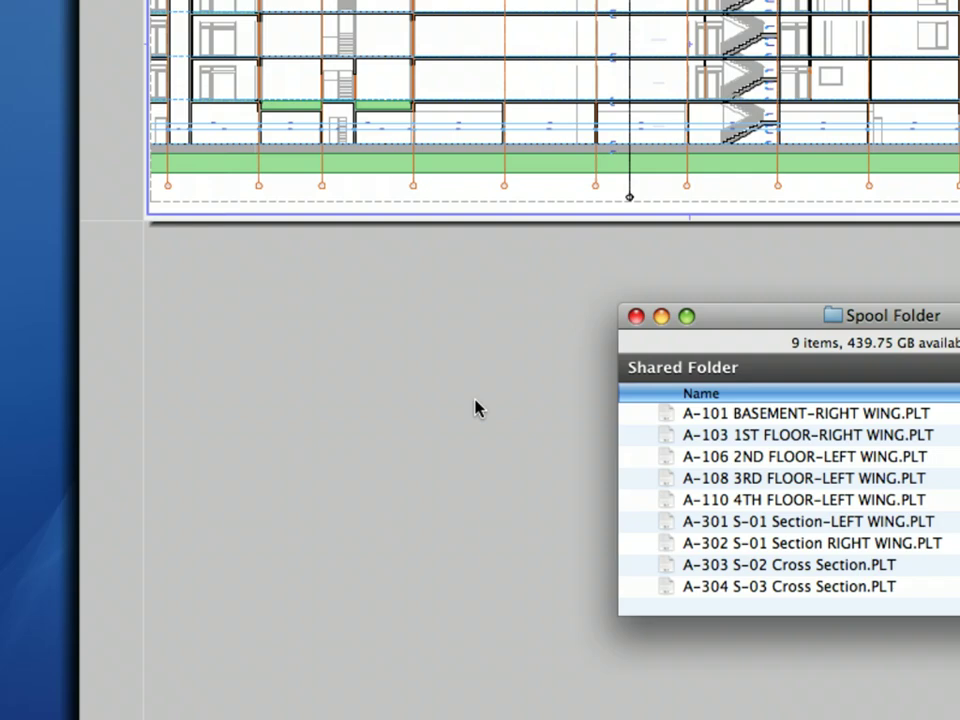
- Drag A-301 S-01 Section-LEFT WING.PLT onto the layout and move it right and down
{"action": "left_click", "coordinate": [836, 527]}
{"action": "left_click_drag", "start_coordinate": [838, 530], "coordinate": [541, 461]}
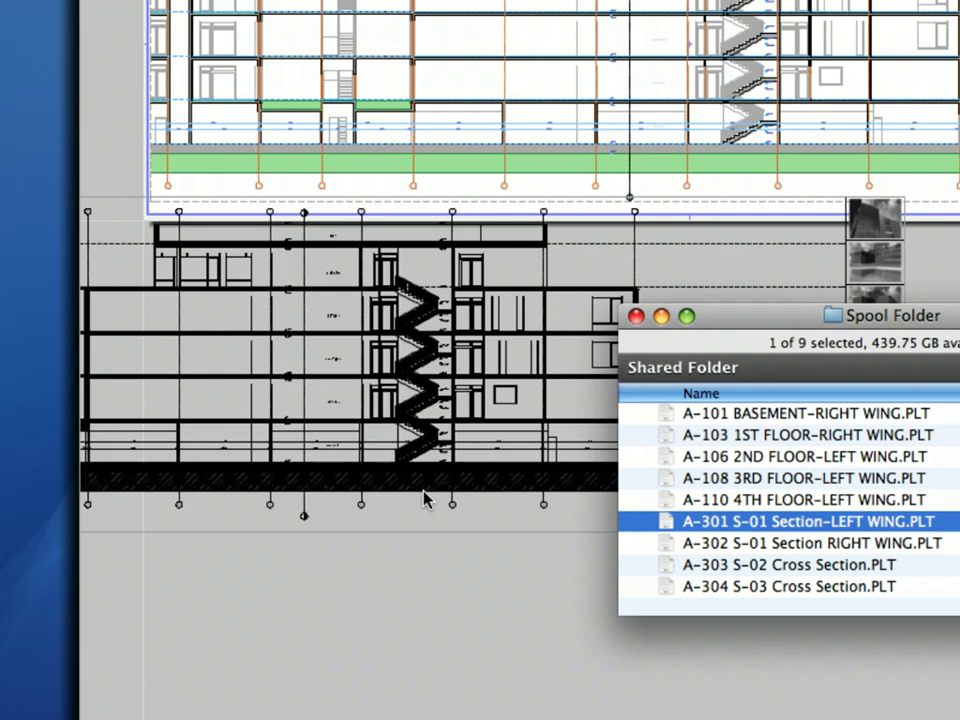
{"action": "left_click", "coordinate": [366, 490]}
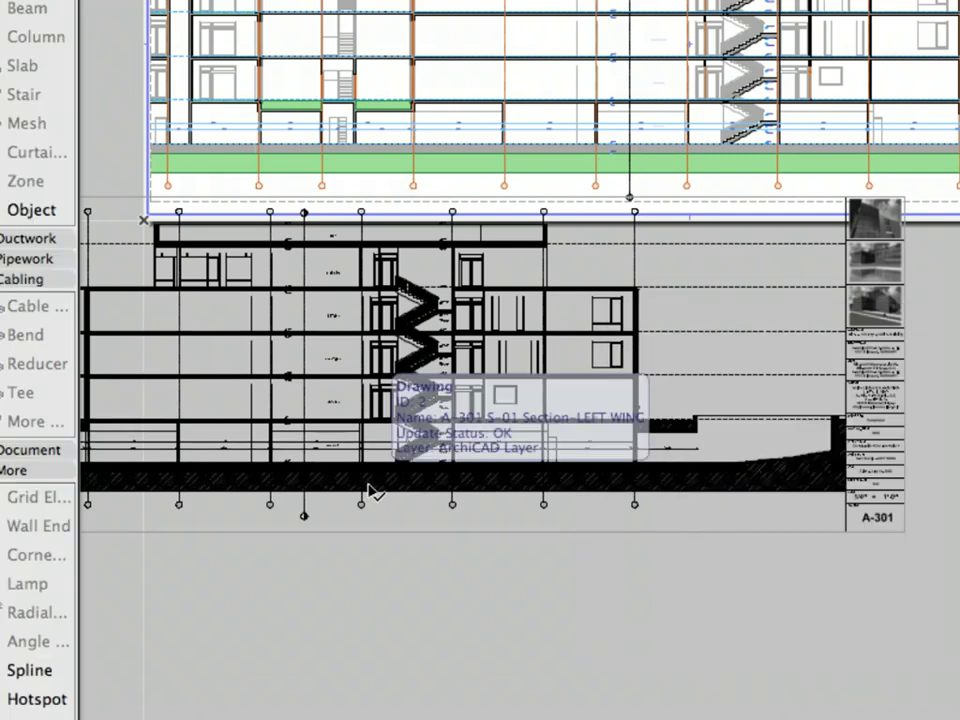
{"action": "left_click", "coordinate": [366, 490]}
{"action": "left_click", "coordinate": [364, 364]}
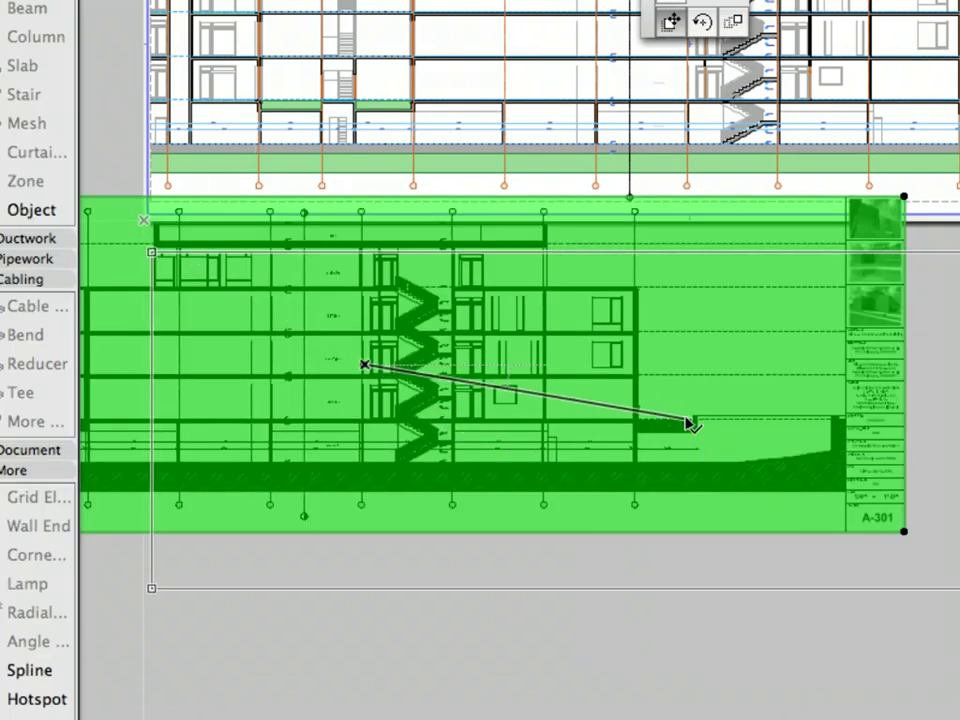
{"action": "left_click", "coordinate": [690, 424]}
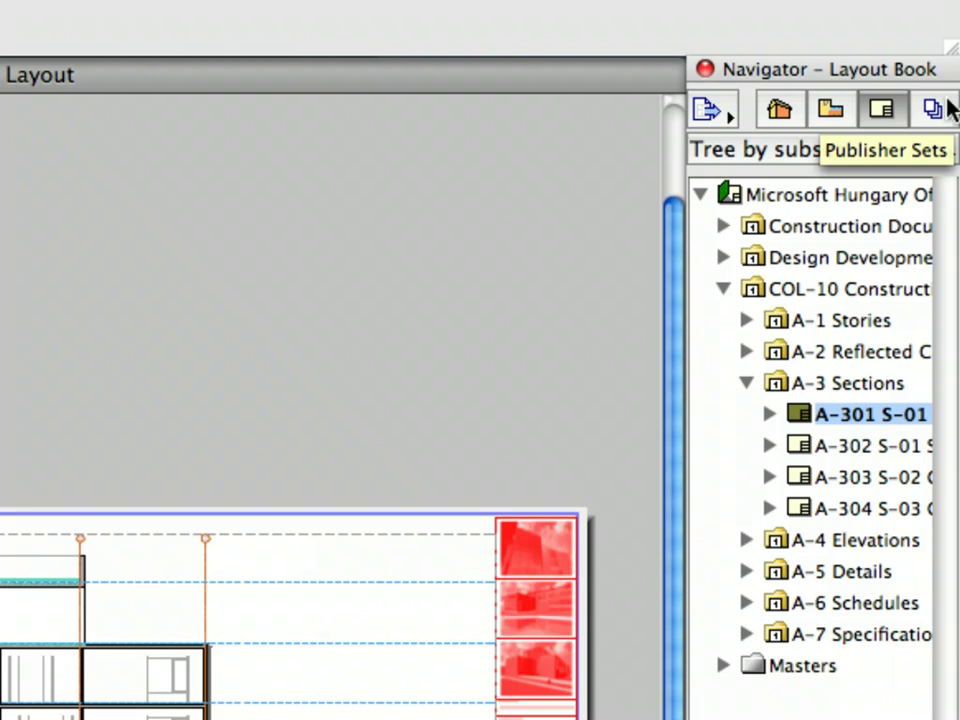
- Duplicate the 05-CD Plot Set and rename the copy '06-CD PDF Set'
{"action": "left_click", "coordinate": [946, 102]}
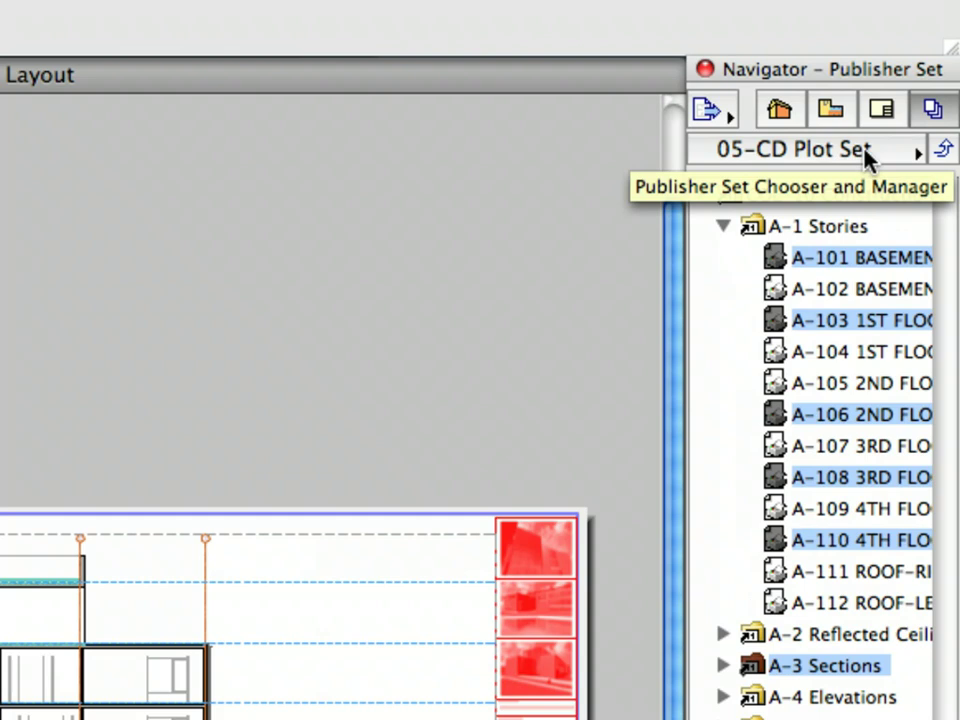
{"action": "left_click", "coordinate": [944, 152]}
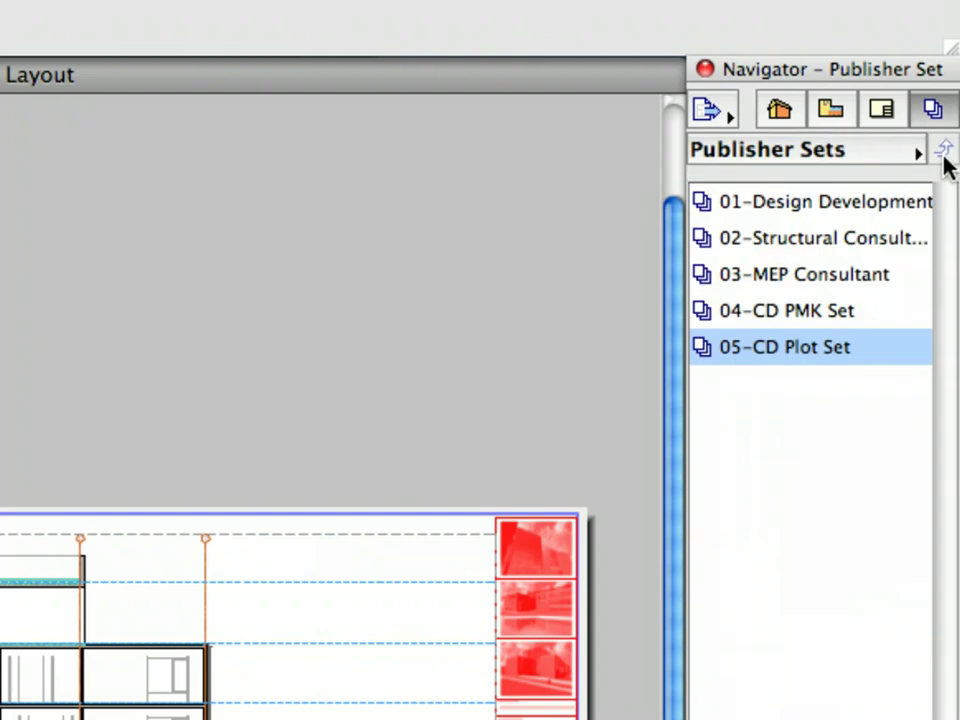
{"action": "left_click", "coordinate": [830, 360]}
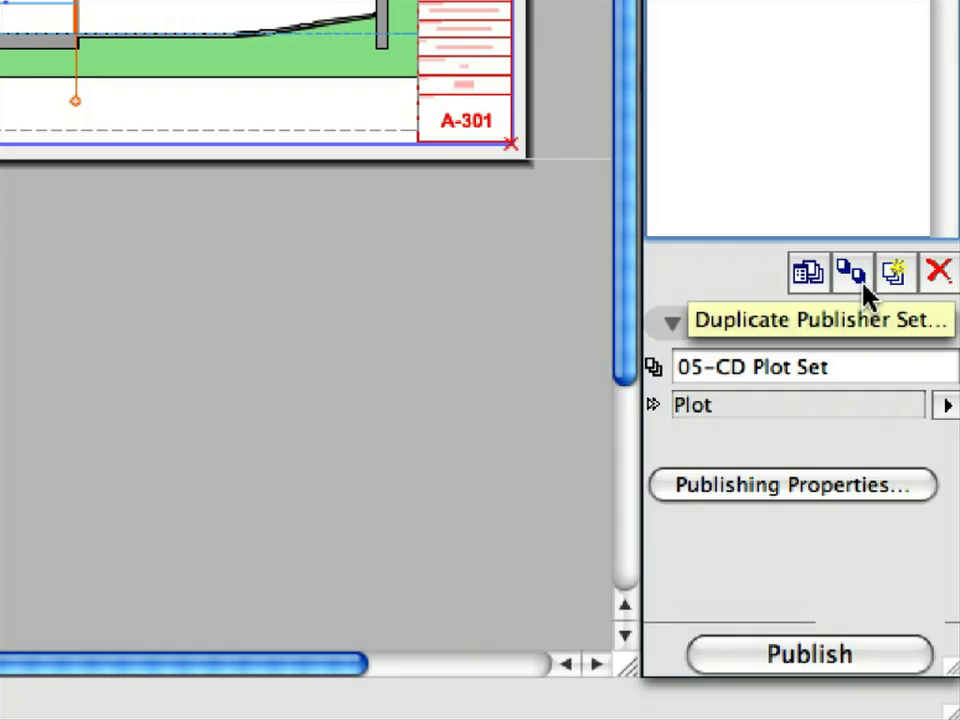
{"action": "left_click", "coordinate": [851, 280]}
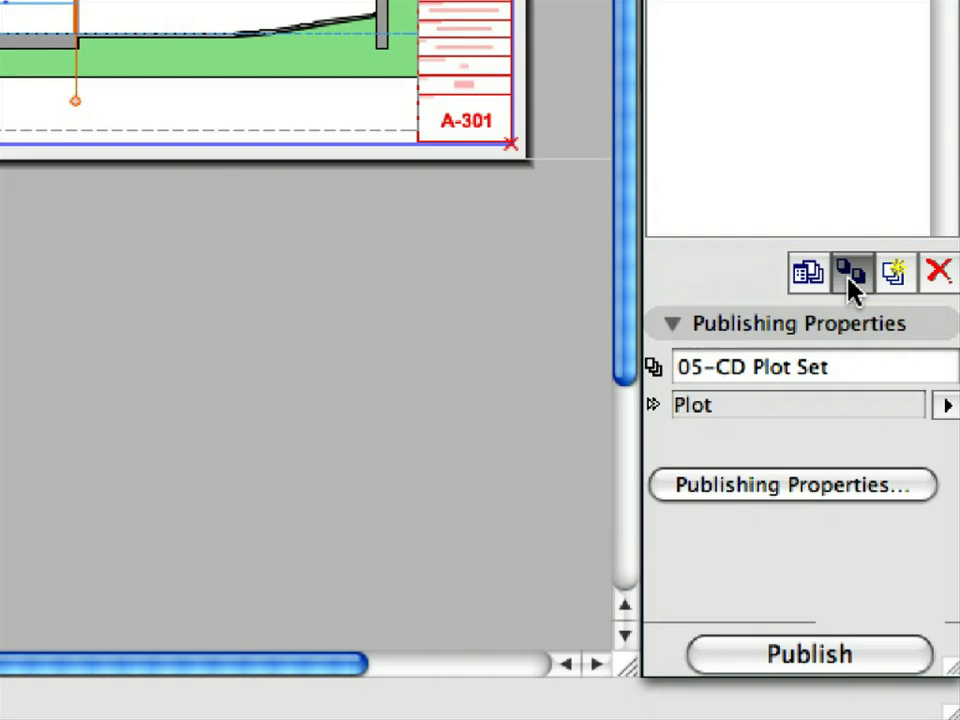
{"action": "triple_click", "coordinate": [881, 366]}
{"action": "type", "text": "06-"}
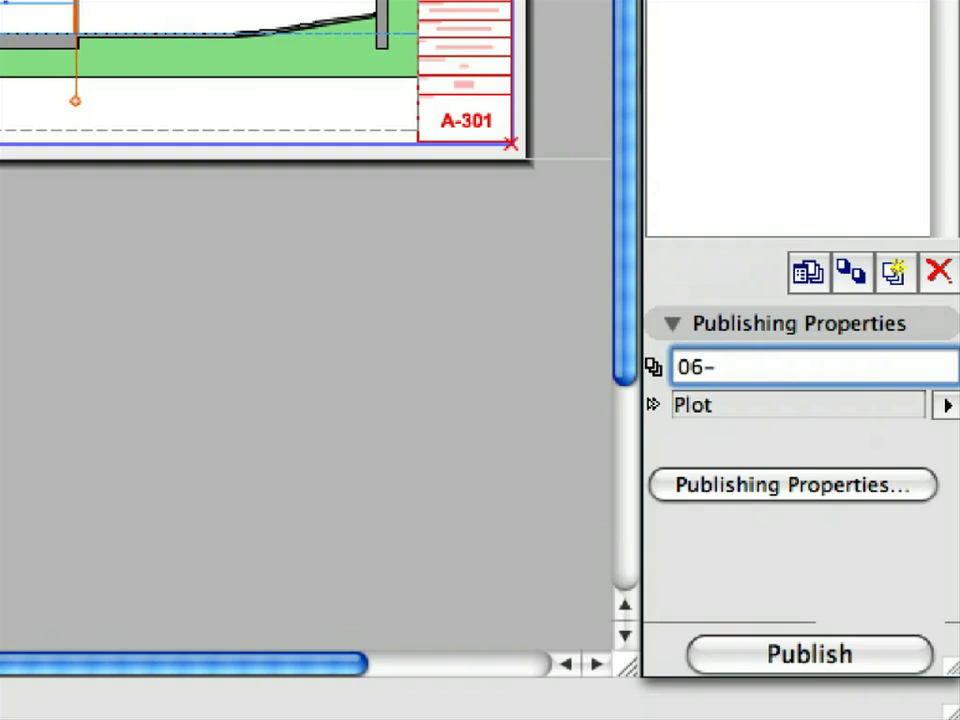
{"action": "type", "text": "CD PDF Set"}
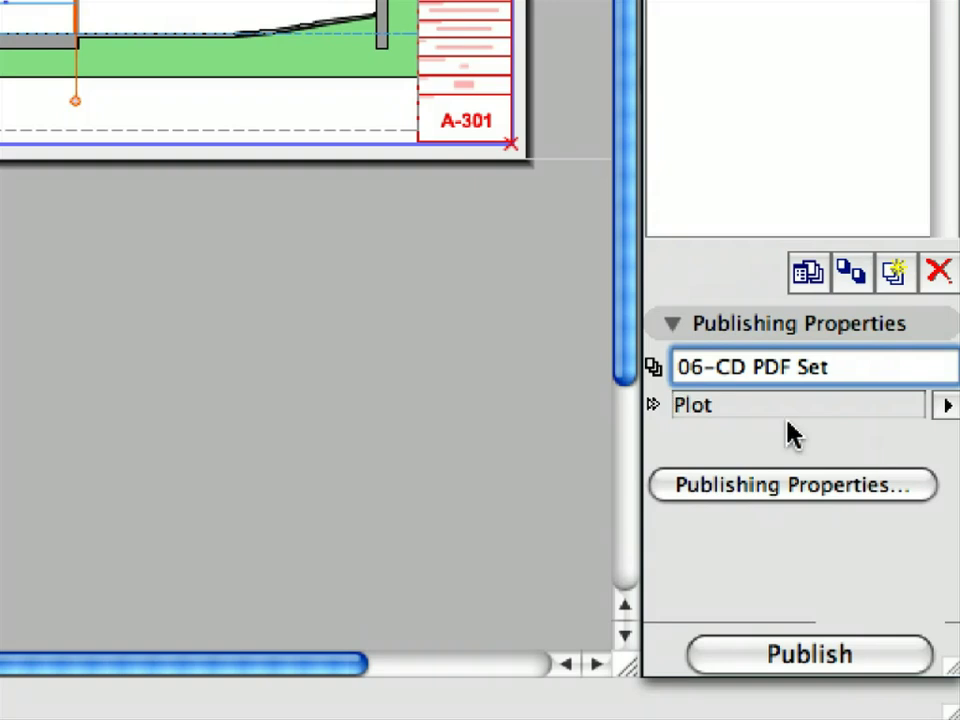
{"action": "left_click", "coordinate": [912, 488]}
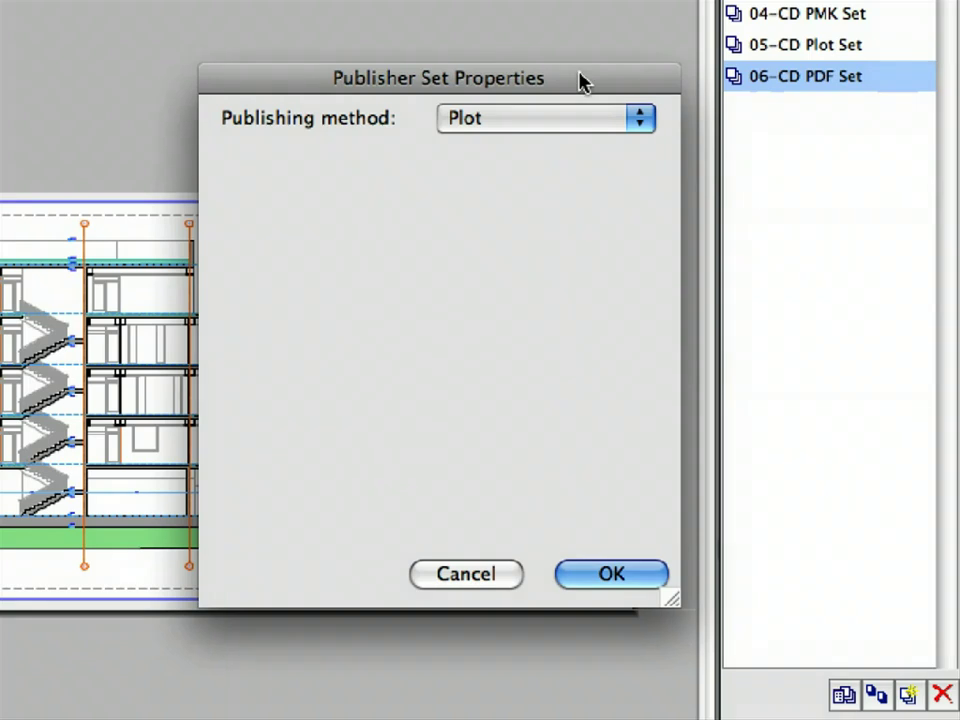
- Switch the method to Save files, saving into a new 'PDF Set' folder in Chapter 10
{"action": "left_click", "coordinate": [640, 118]}
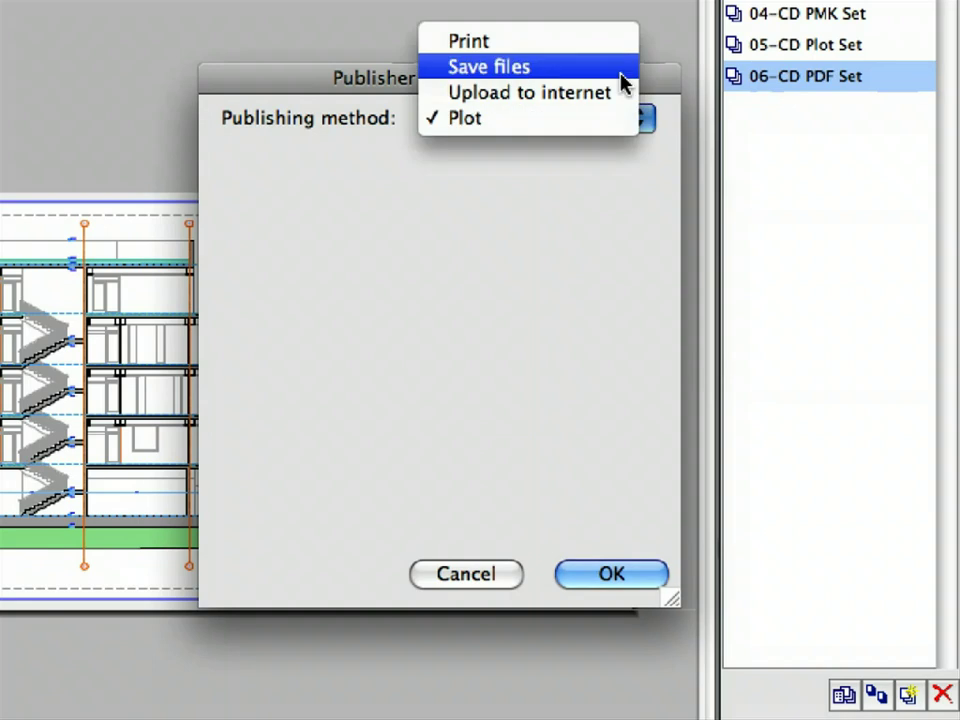
{"action": "left_click", "coordinate": [622, 67]}
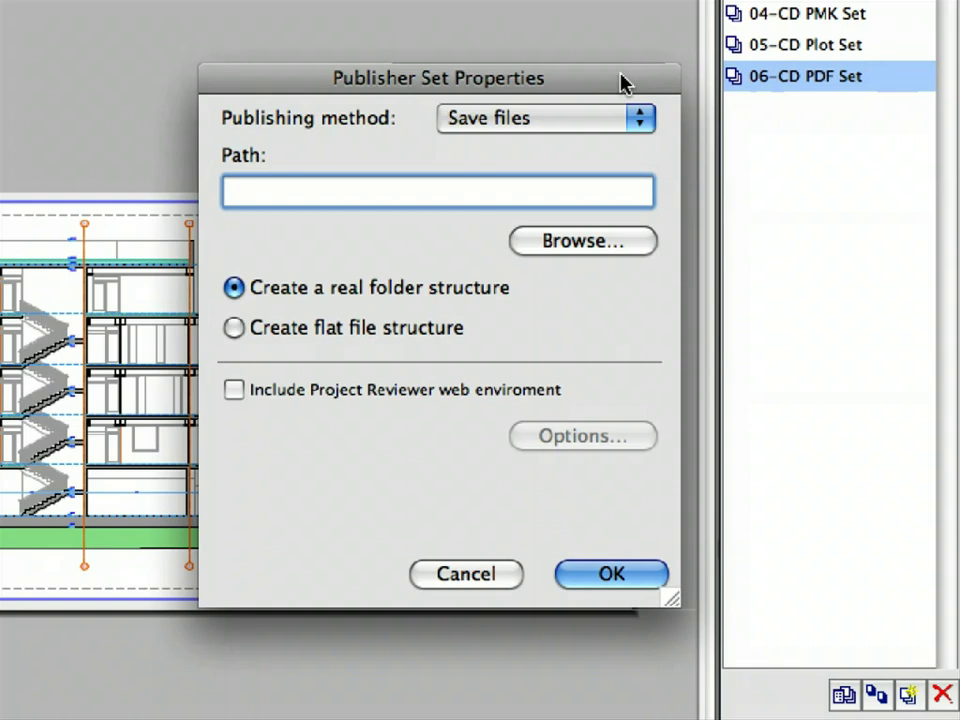
{"action": "left_click", "coordinate": [643, 251]}
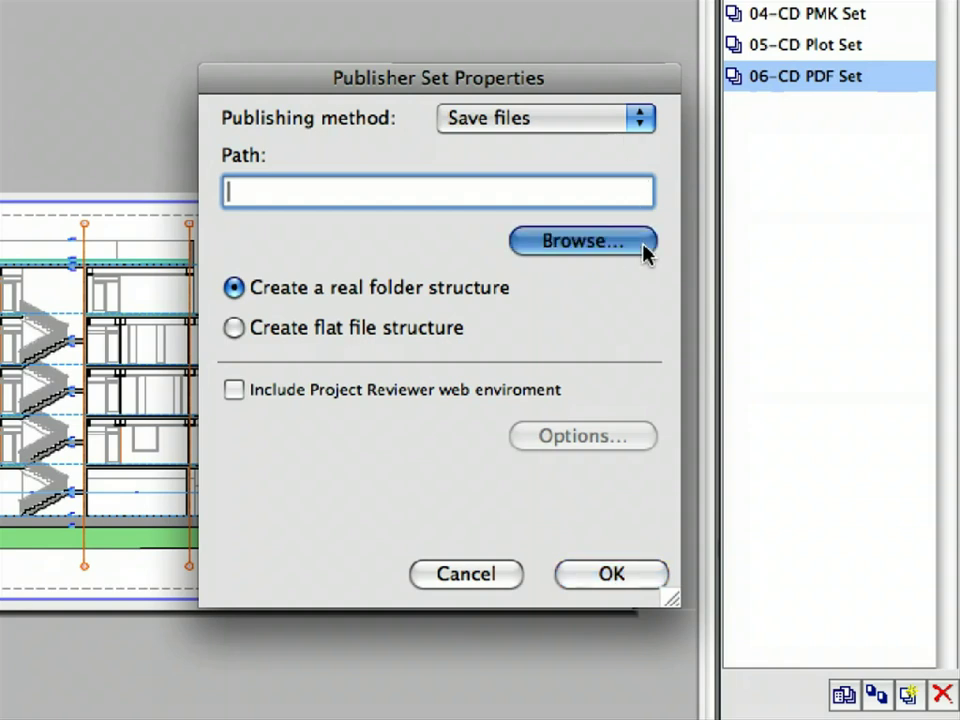
{"action": "left_click", "coordinate": [242, 578]}
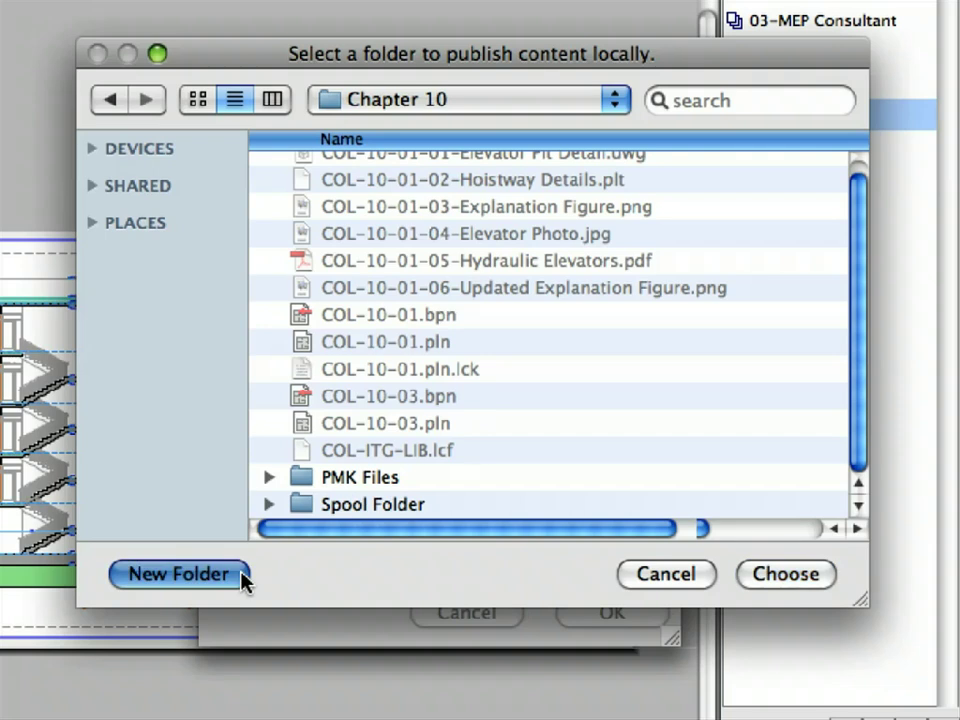
{"action": "type", "text": "PD"}
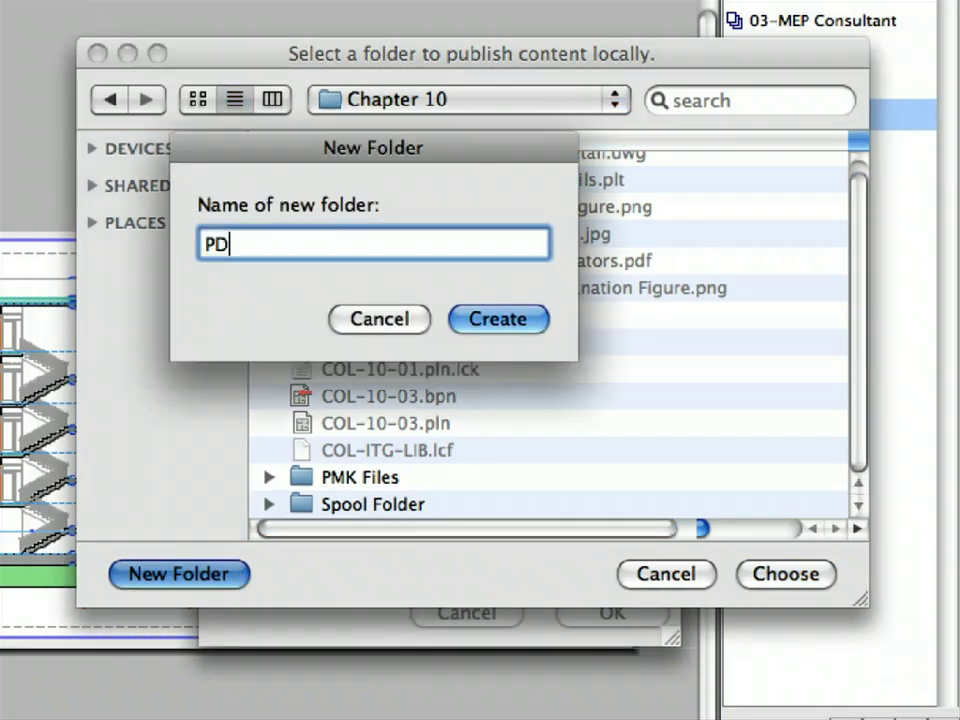
{"action": "type", "text": "F Set"}
{"action": "left_click", "coordinate": [510, 319]}
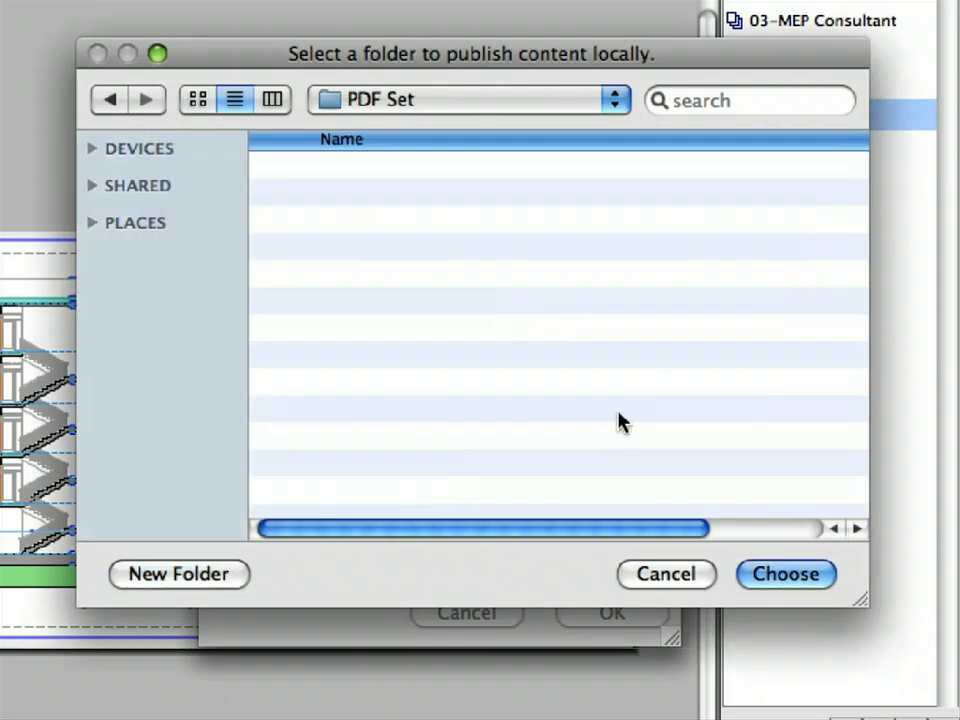
{"action": "left_click", "coordinate": [820, 573]}
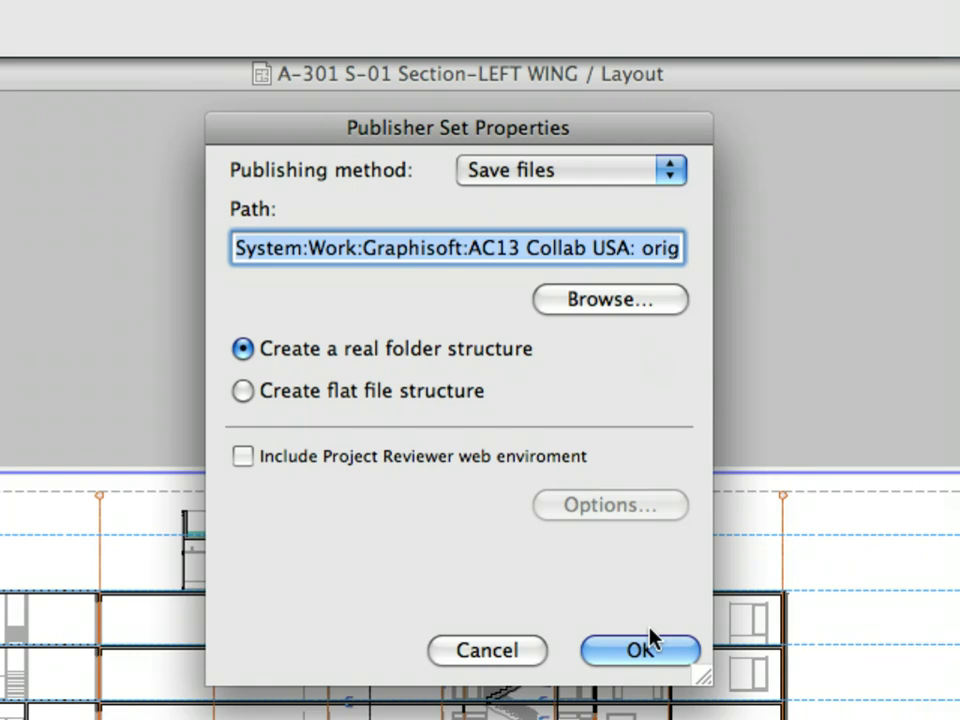
{"action": "left_click", "coordinate": [652, 650]}
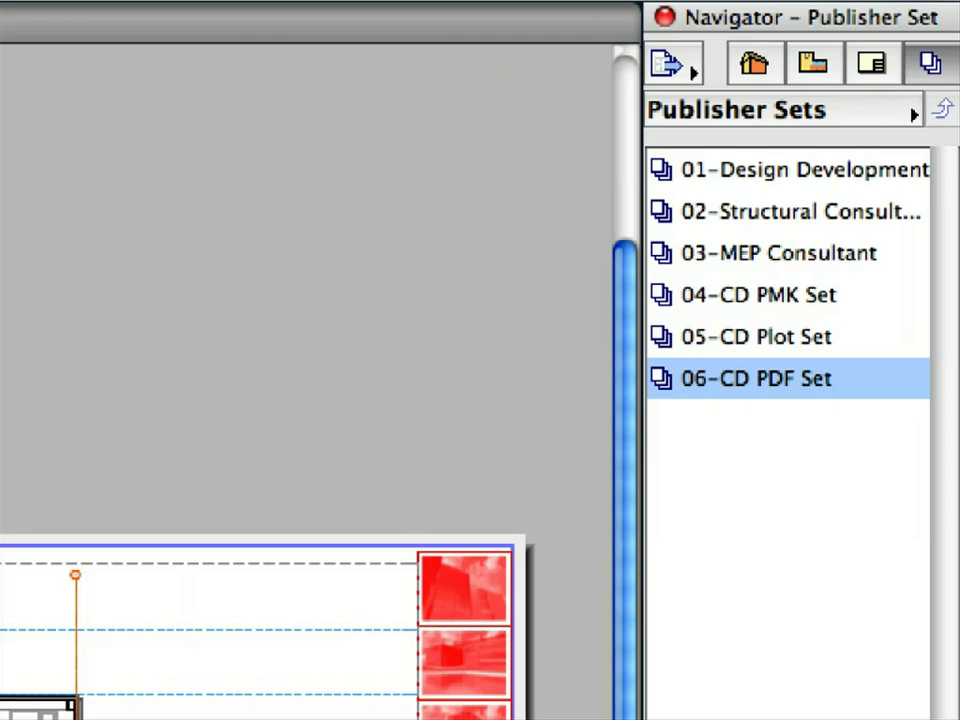
- For the whole COL-10 Construction tree, keep PDF format and turn on Merge to one PDF file
{"action": "double_click", "coordinate": [818, 390]}
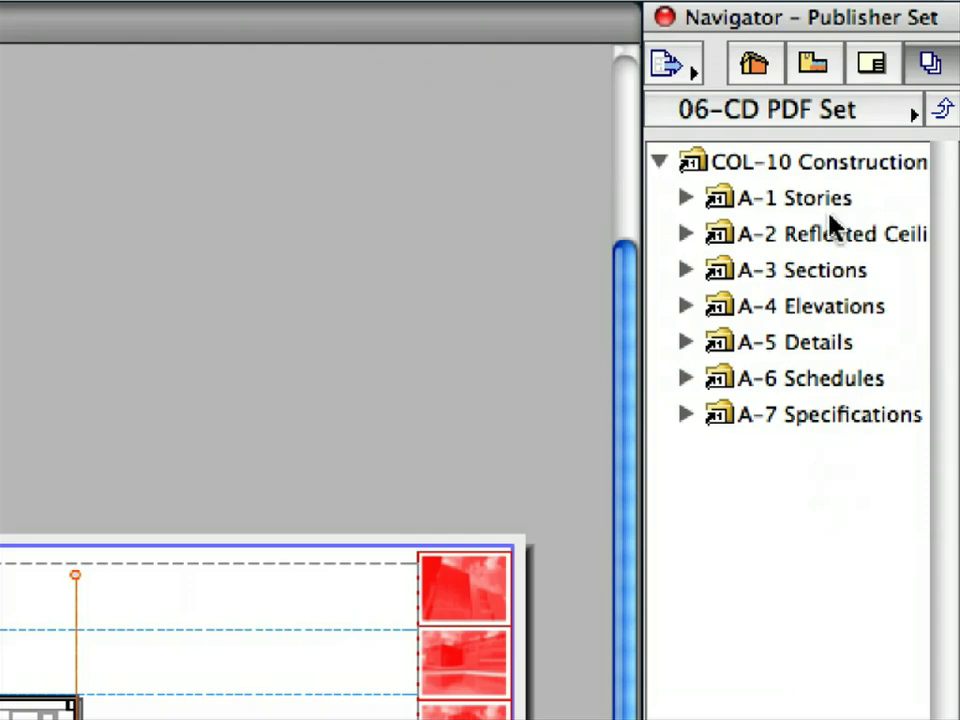
{"action": "left_click", "coordinate": [828, 168]}
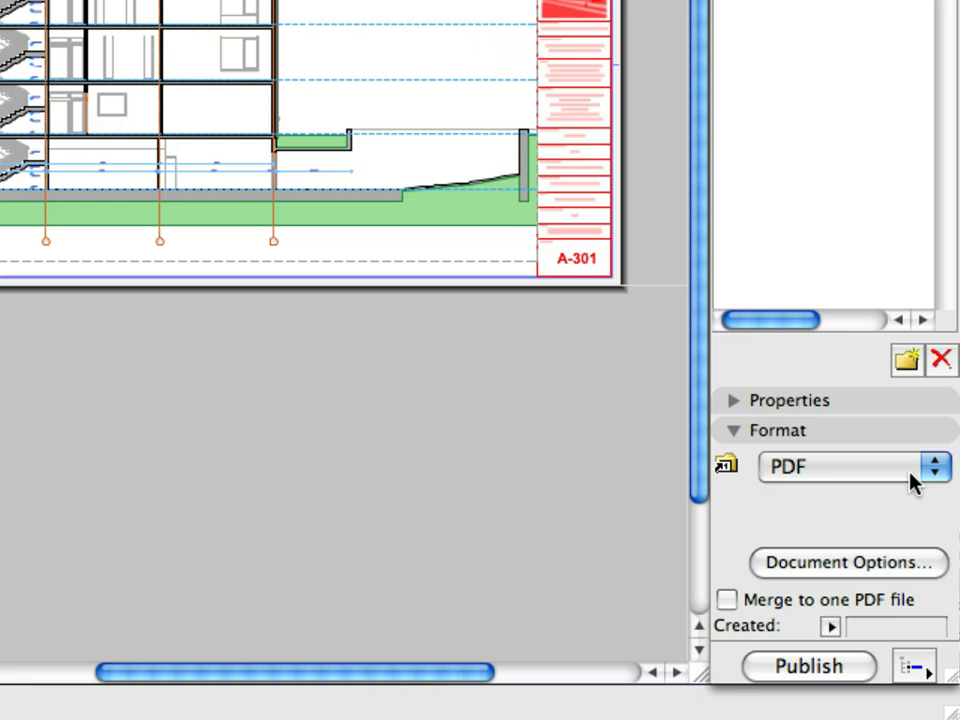
{"action": "left_click", "coordinate": [914, 479]}
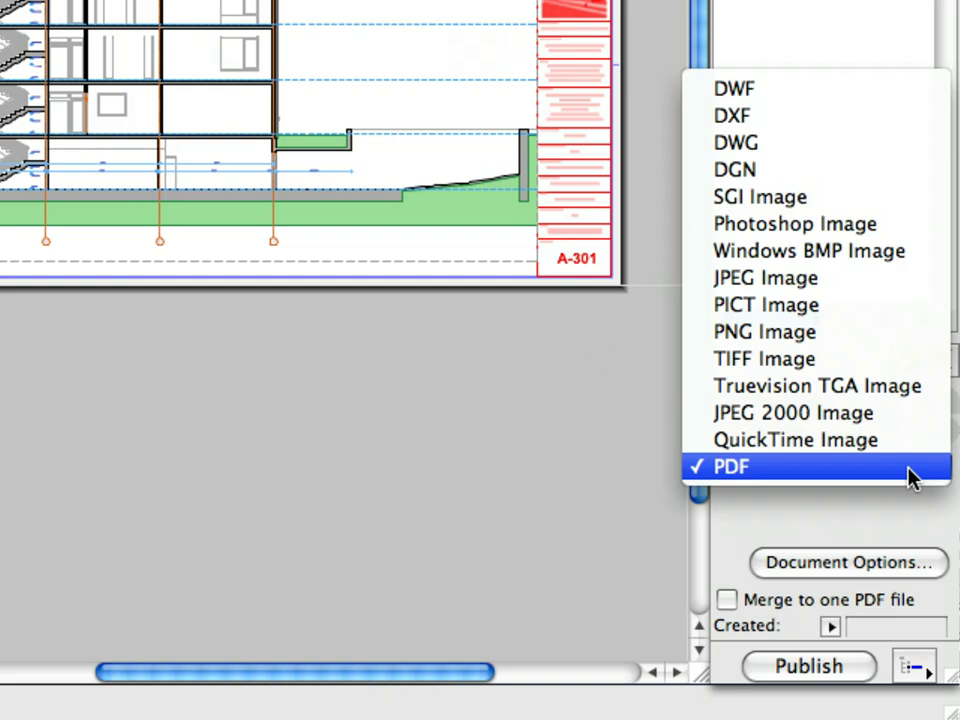
{"action": "left_click", "coordinate": [910, 477]}
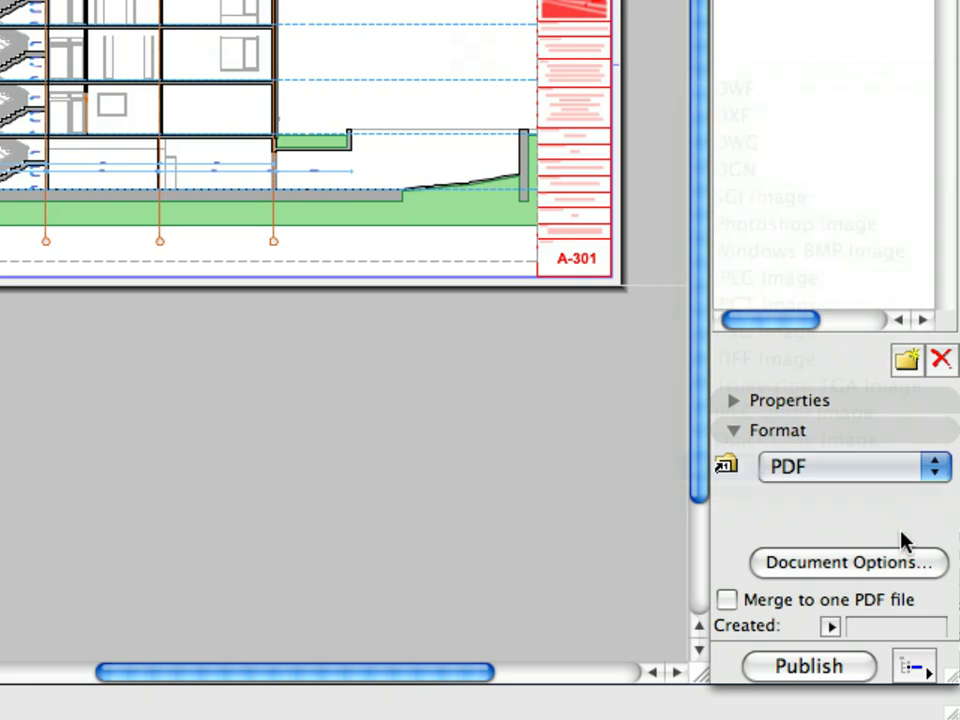
{"action": "left_click", "coordinate": [882, 605]}
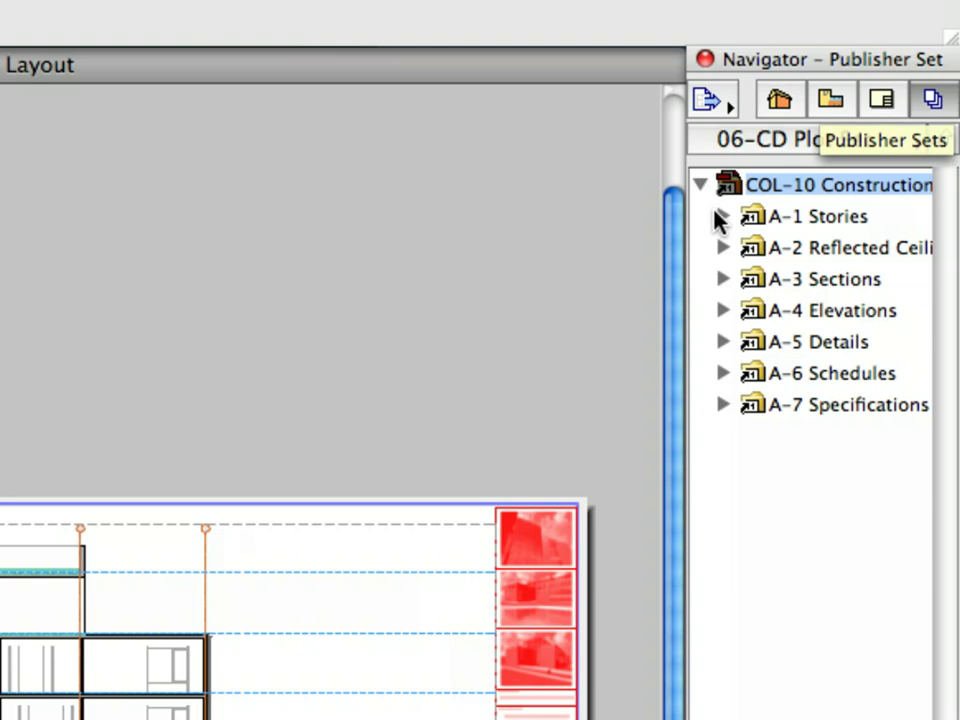
{"action": "left_click", "coordinate": [722, 216]}
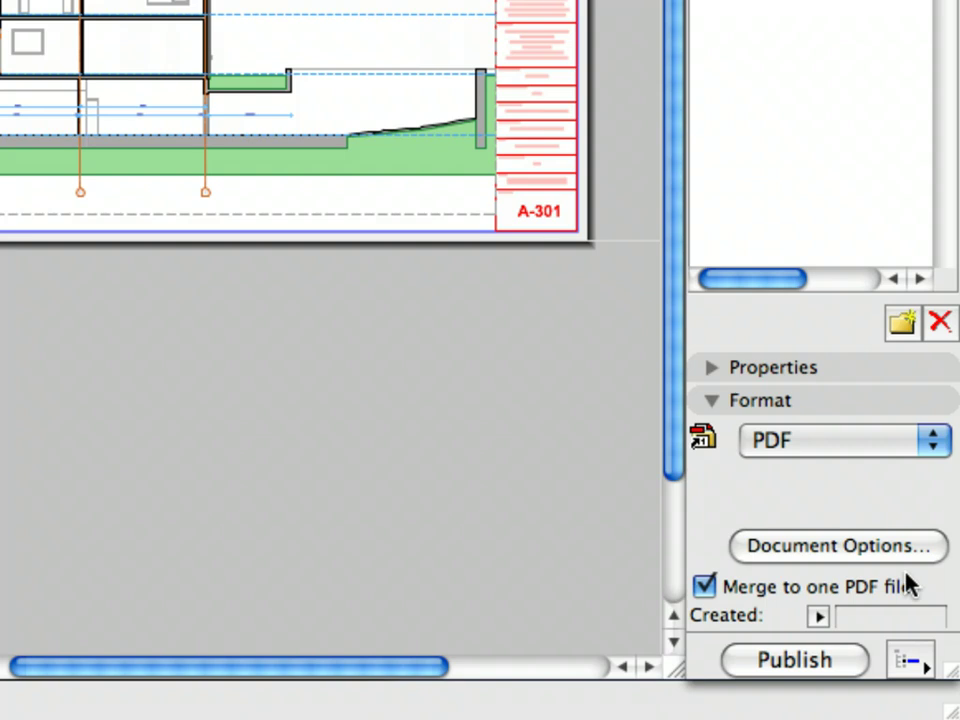
{"action": "left_click", "coordinate": [910, 558]}
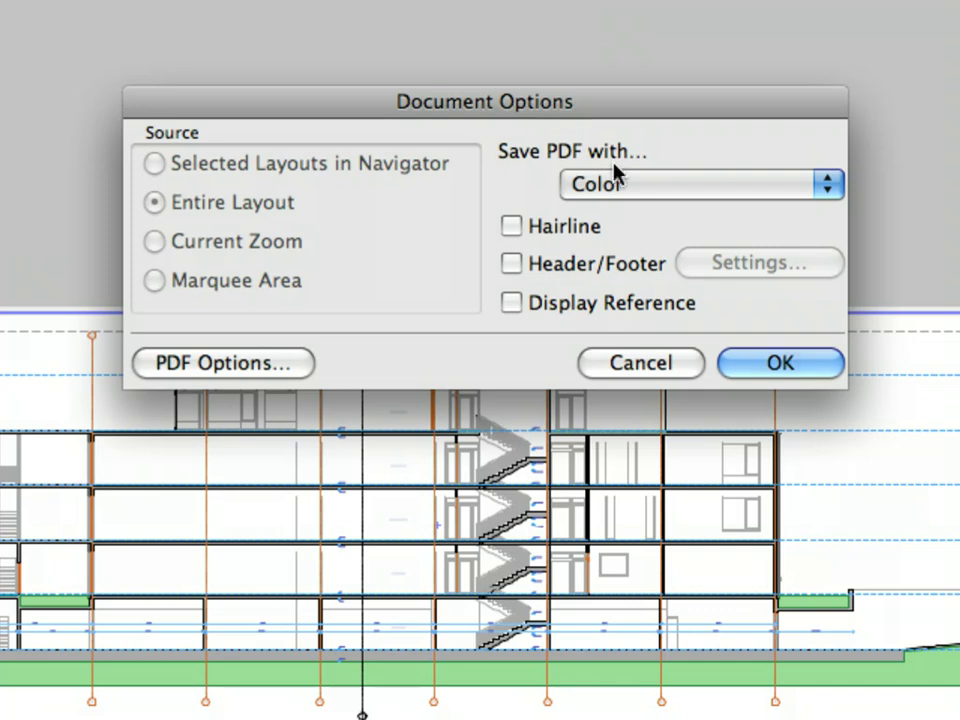
- Save the PDF in Black & White, keeping arc resolution at 300 dpi
{"action": "left_click", "coordinate": [630, 194]}
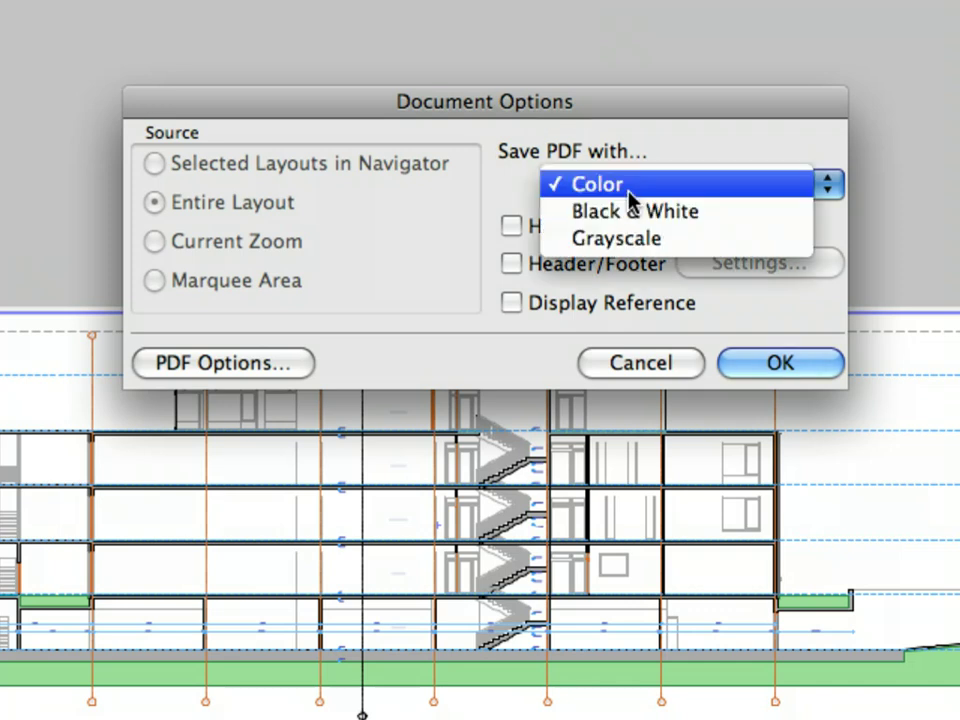
{"action": "left_click", "coordinate": [755, 226]}
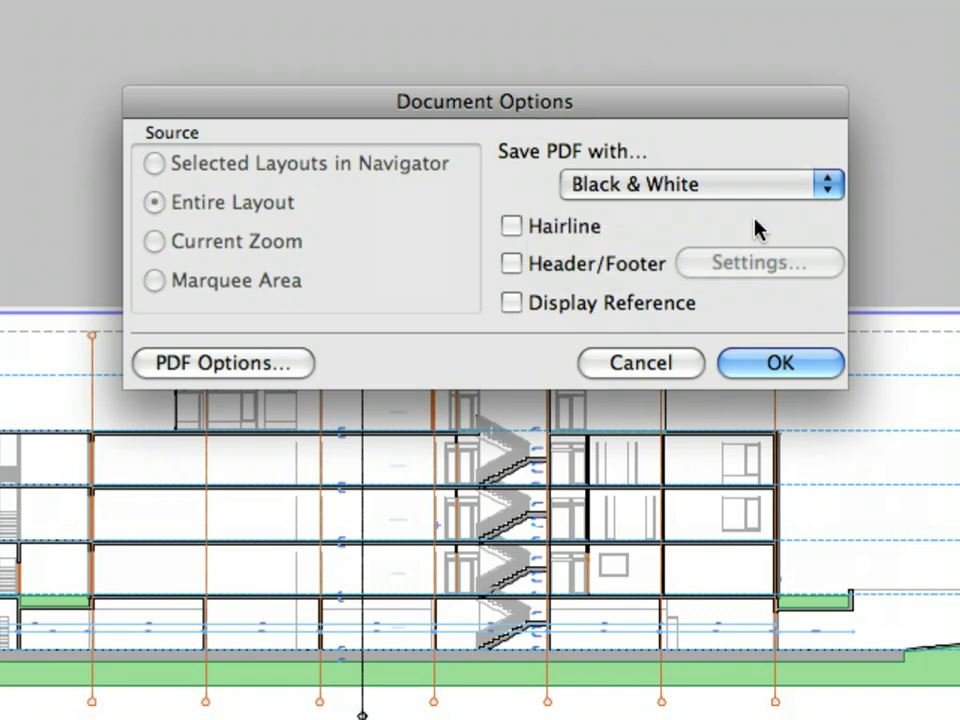
{"action": "left_click", "coordinate": [243, 366]}
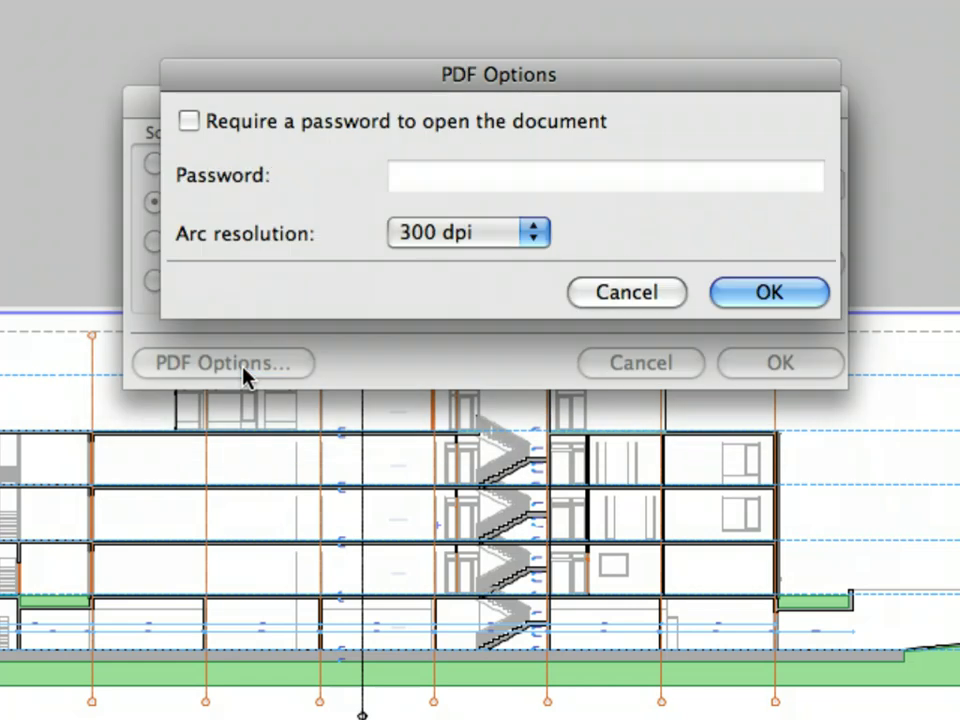
{"action": "left_click", "coordinate": [500, 234]}
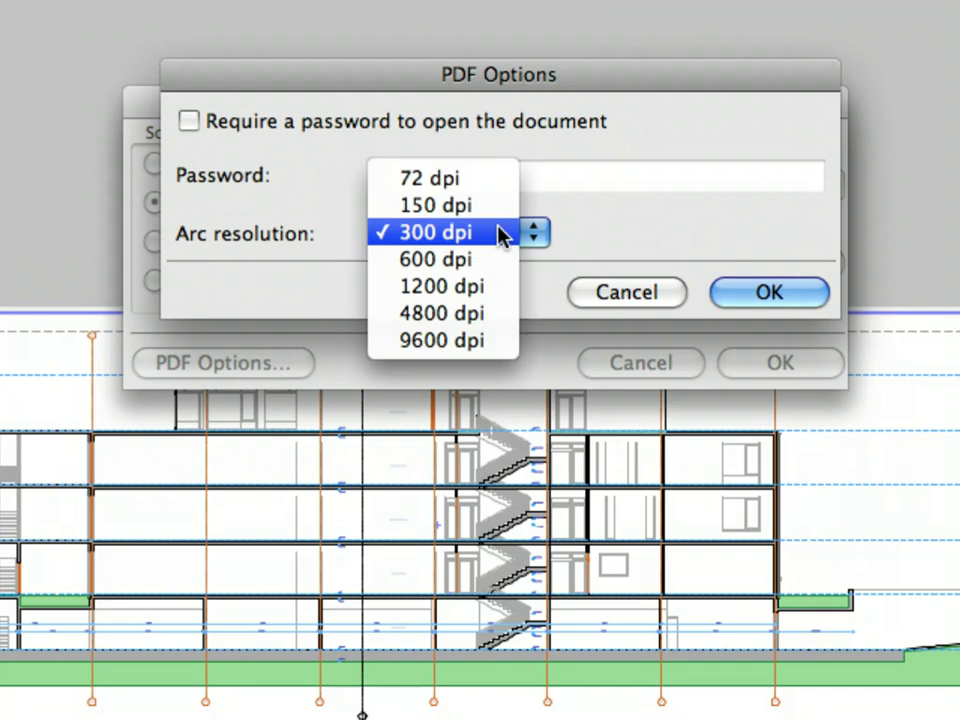
{"action": "left_click", "coordinate": [500, 234]}
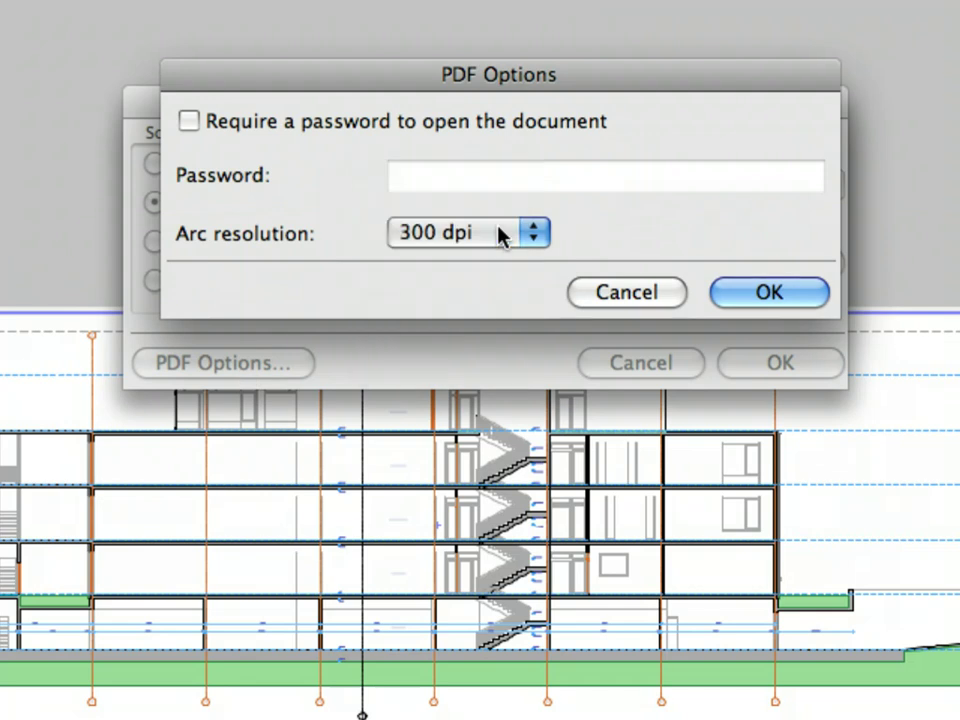
{"action": "left_click", "coordinate": [793, 290]}
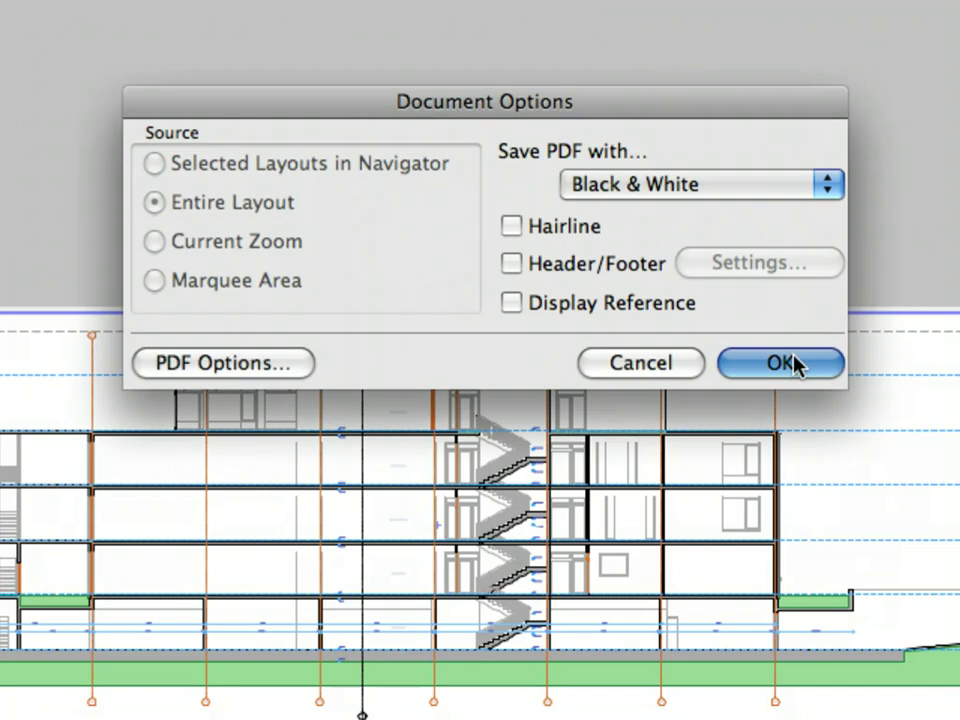
{"action": "left_click", "coordinate": [795, 357]}
{"action": "left_click", "coordinate": [838, 158]}
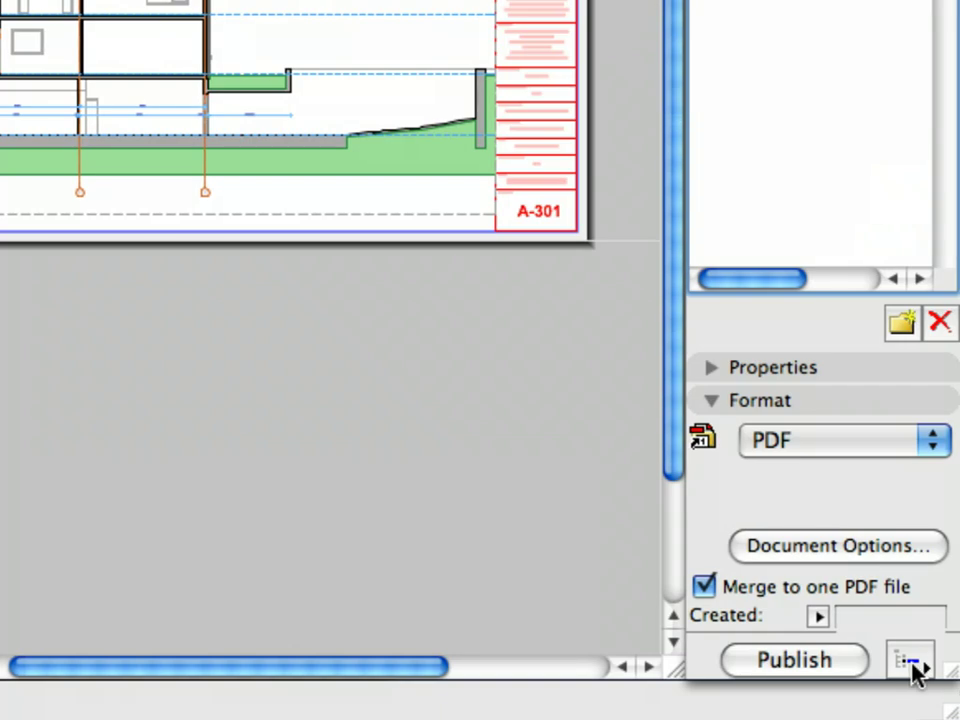
- Publish this entire set into the merged PDF and close the publishing report
{"action": "left_click", "coordinate": [911, 662]}
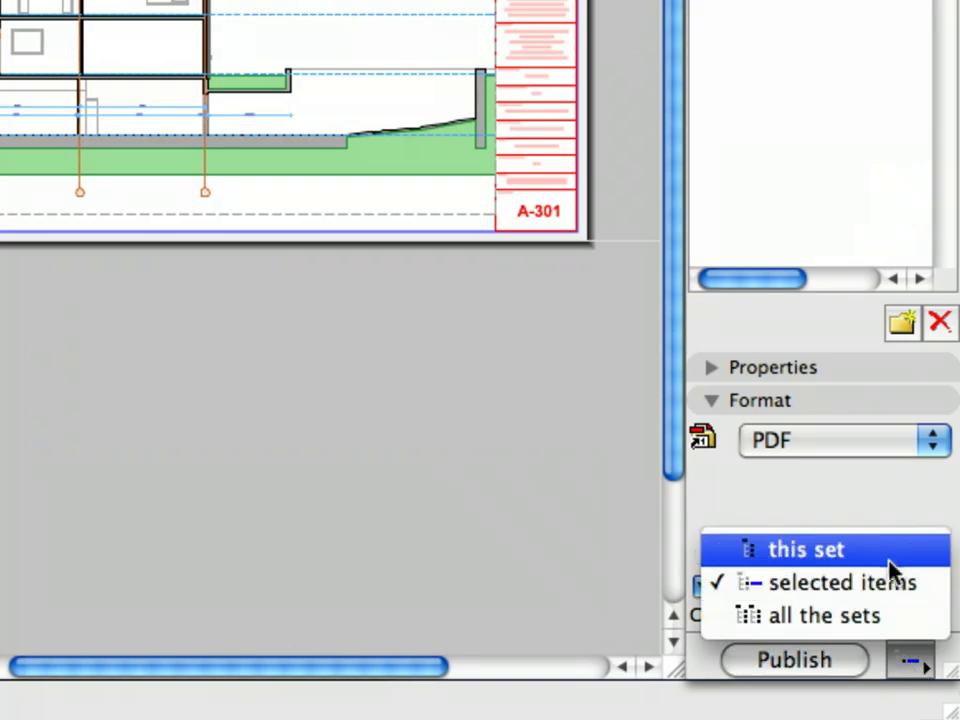
{"action": "left_click", "coordinate": [890, 565]}
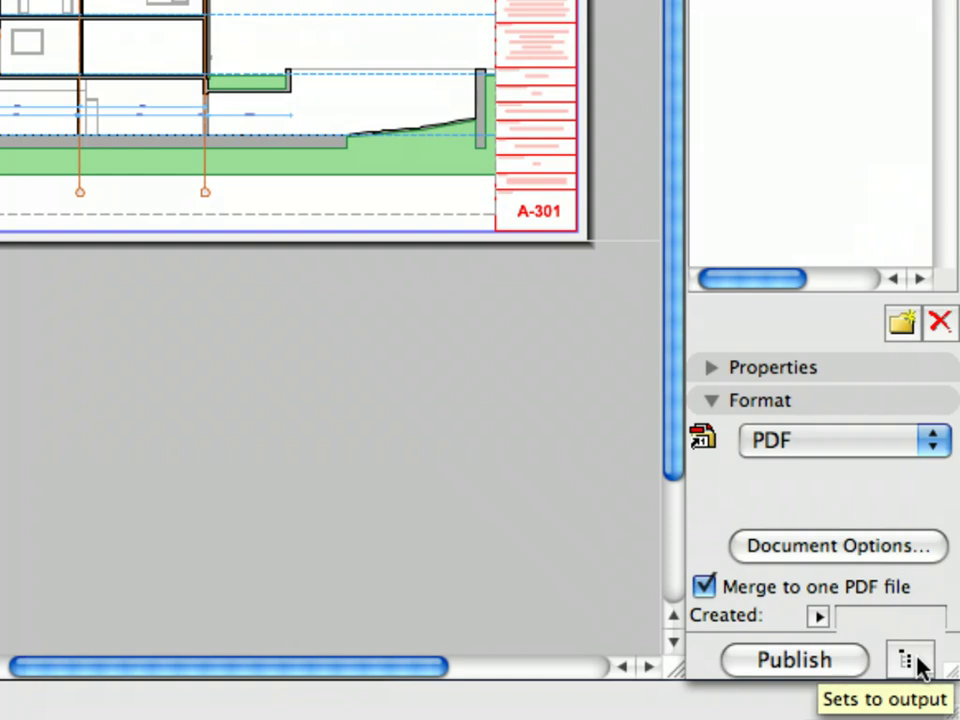
{"action": "left_click", "coordinate": [806, 664]}
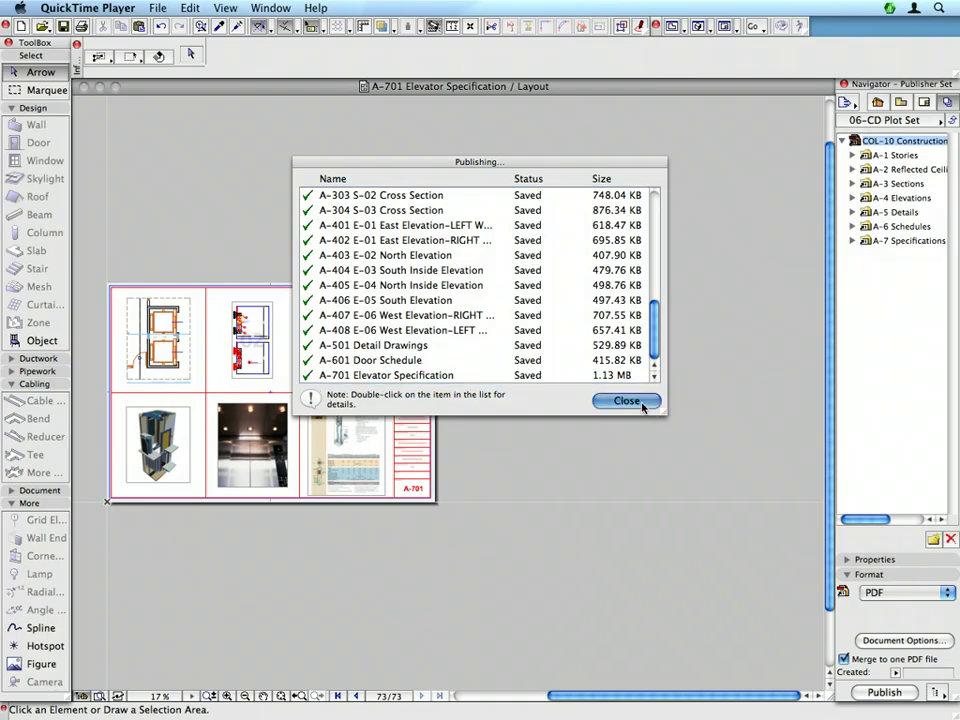
{"action": "left_click", "coordinate": [640, 404]}
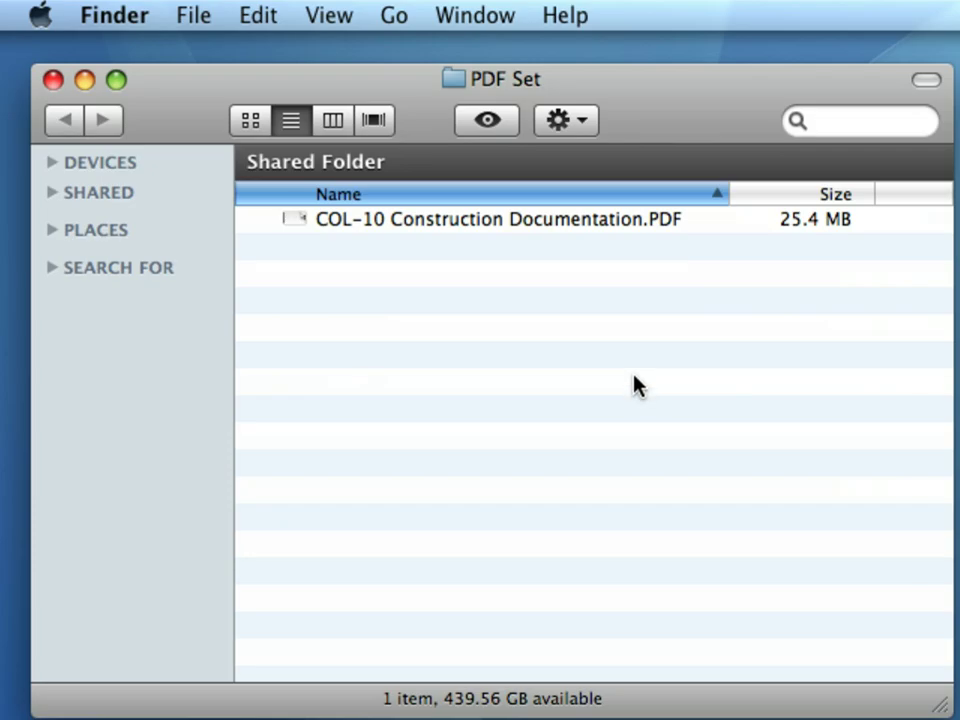
- Open COL-10 Construction Documentation.PDF from the PDF Set folder using its context menu
{"action": "left_click", "coordinate": [527, 222]}
{"action": "right_click", "coordinate": [527, 228]}
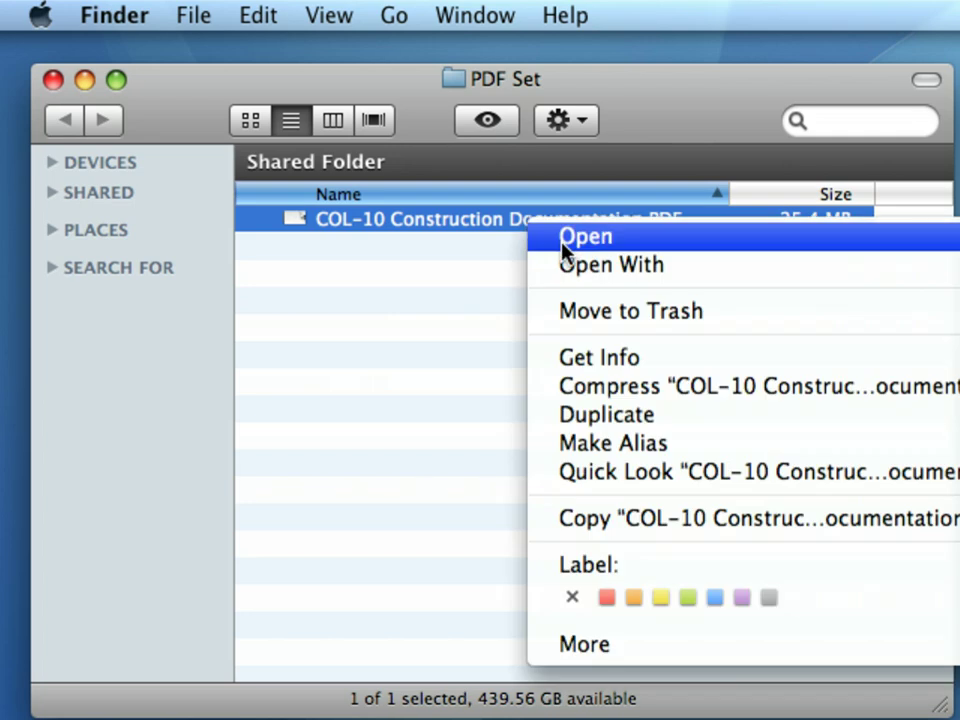
{"action": "left_click", "coordinate": [565, 238]}
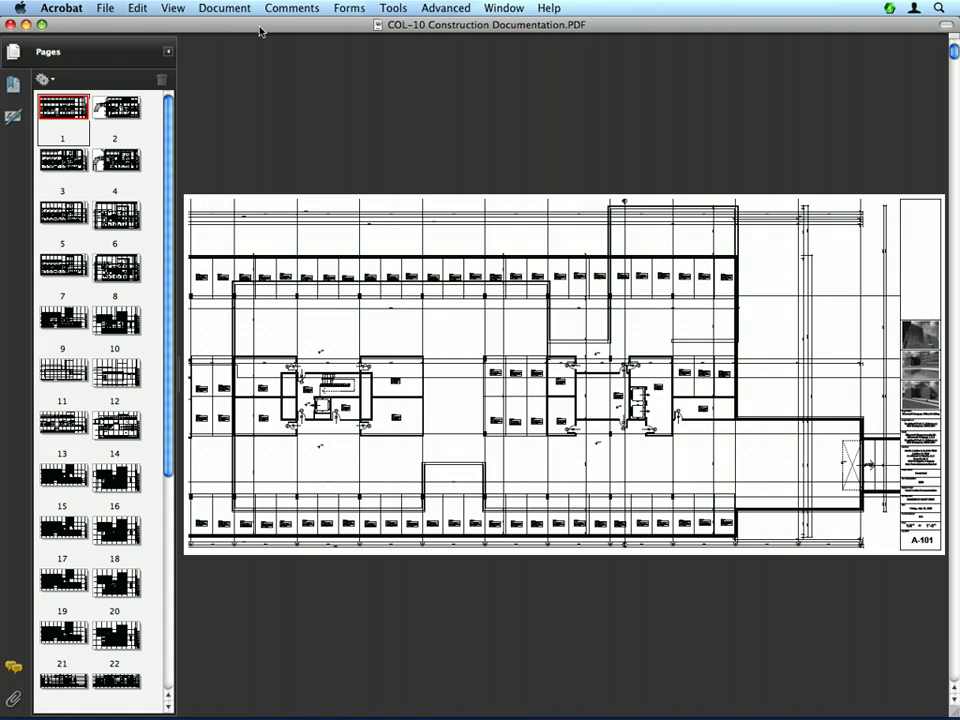
- Collapse the A-1 through A-6 bookmark groups and jump to the A-701 Elevator Specification page
{"action": "left_click", "coordinate": [17, 85]}
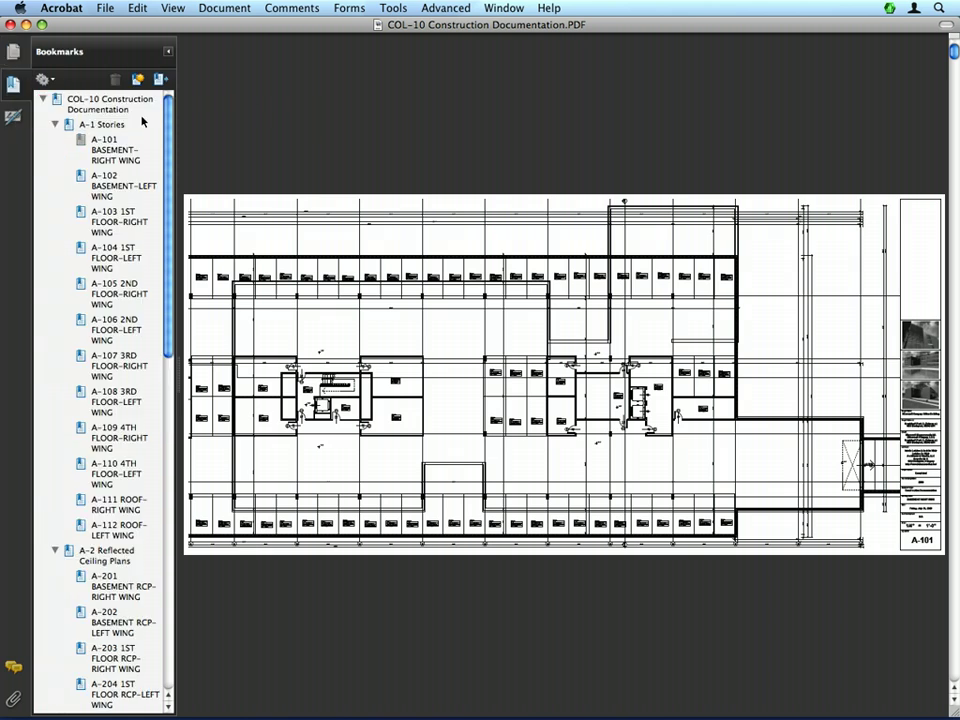
{"action": "left_click", "coordinate": [55, 124]}
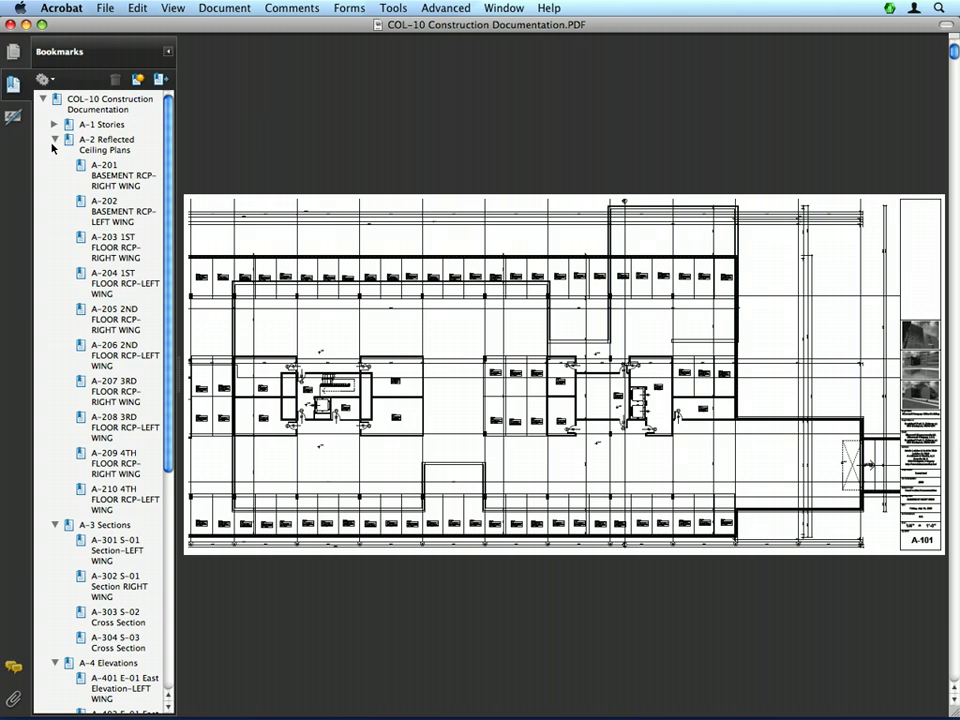
{"action": "left_click", "coordinate": [55, 140]}
{"action": "left_click", "coordinate": [55, 165]}
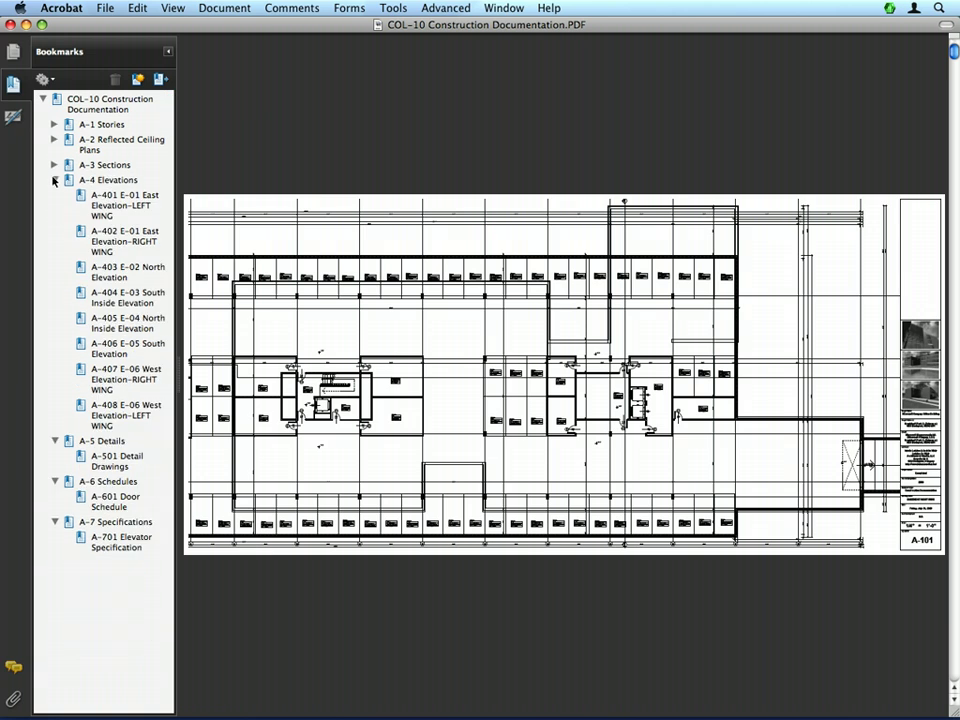
{"action": "left_click", "coordinate": [55, 180]}
{"action": "left_click", "coordinate": [55, 195]}
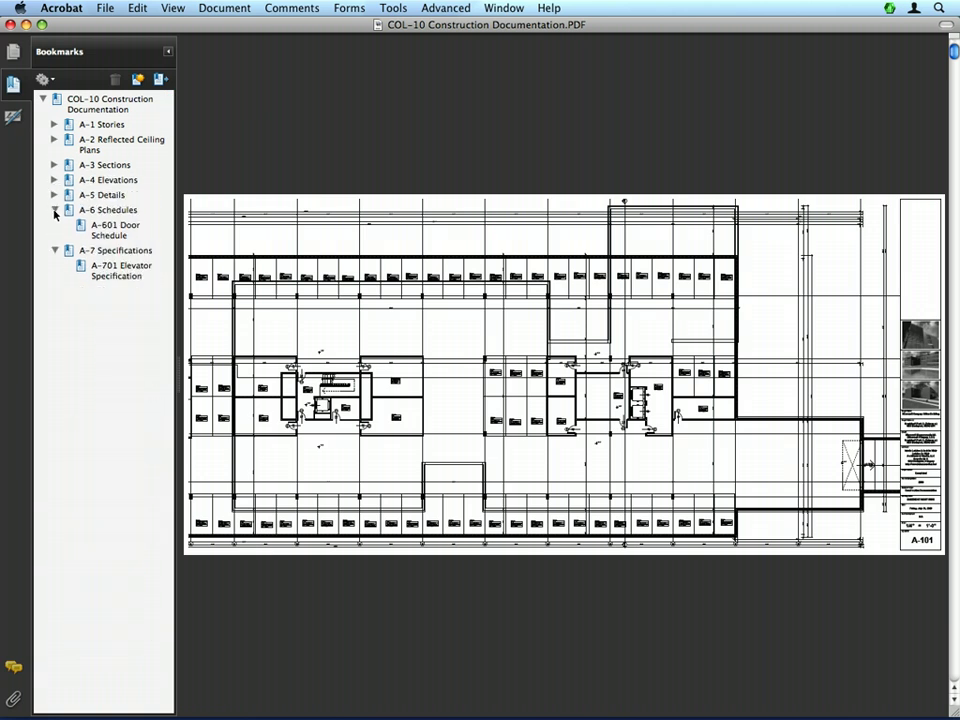
{"action": "left_click", "coordinate": [55, 210]}
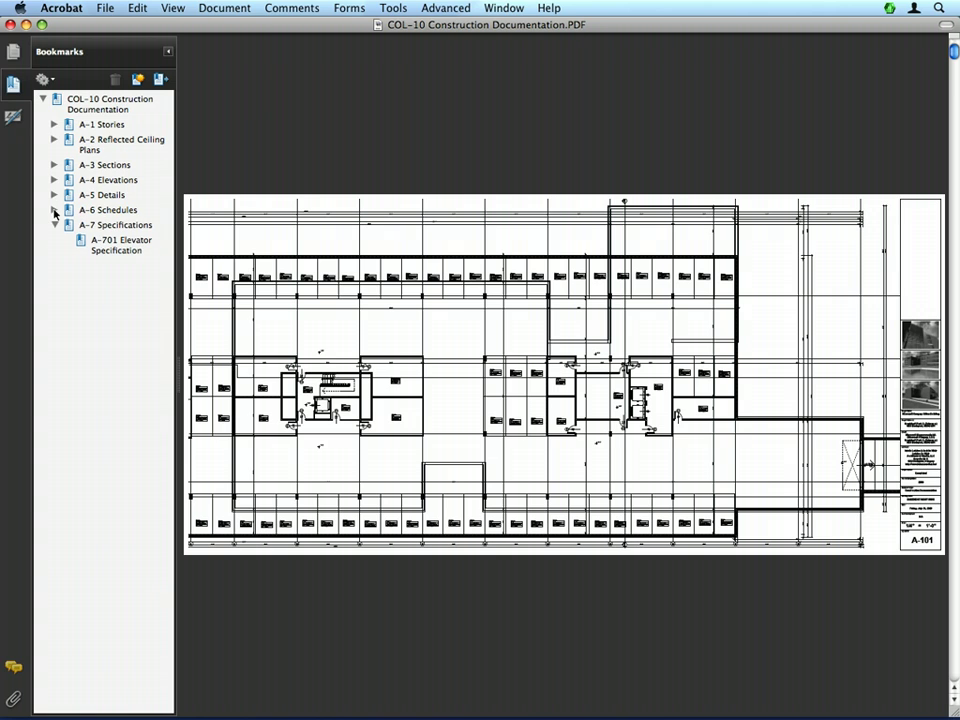
{"action": "left_click", "coordinate": [118, 245]}
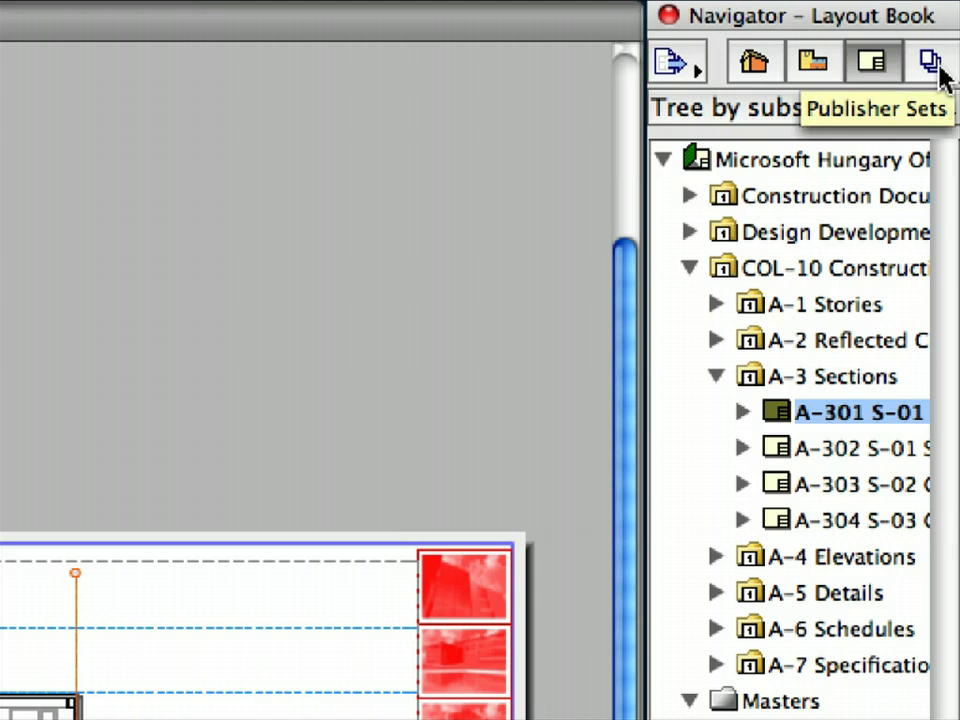
- Show all publisher sets as a list in the Navigator and select 06-CD PDF Set
{"action": "left_click", "coordinate": [939, 70]}
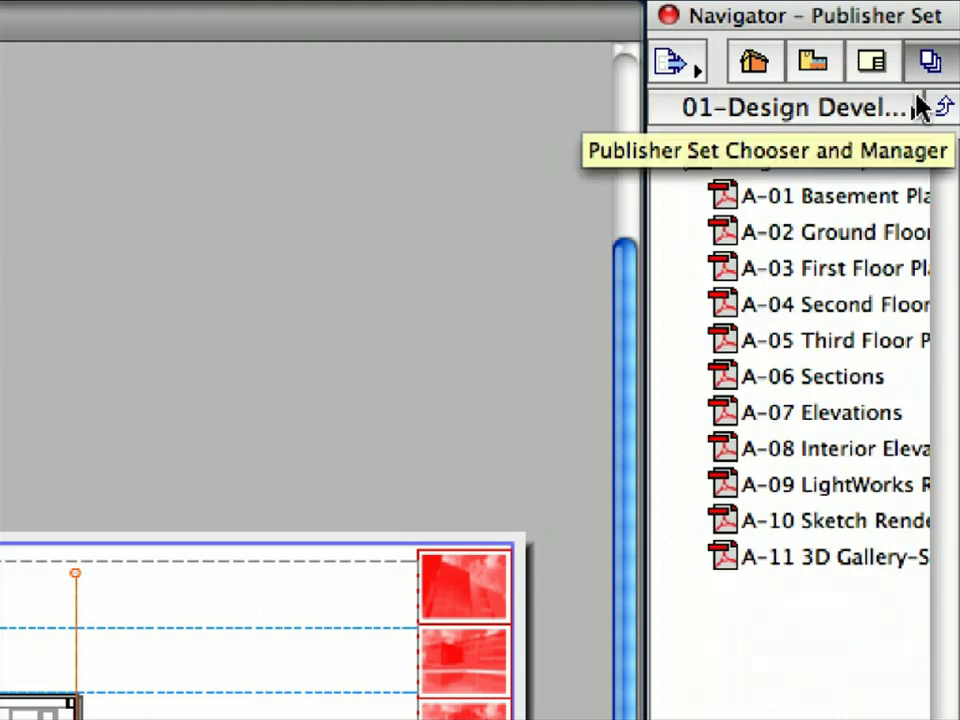
{"action": "left_click", "coordinate": [918, 106]}
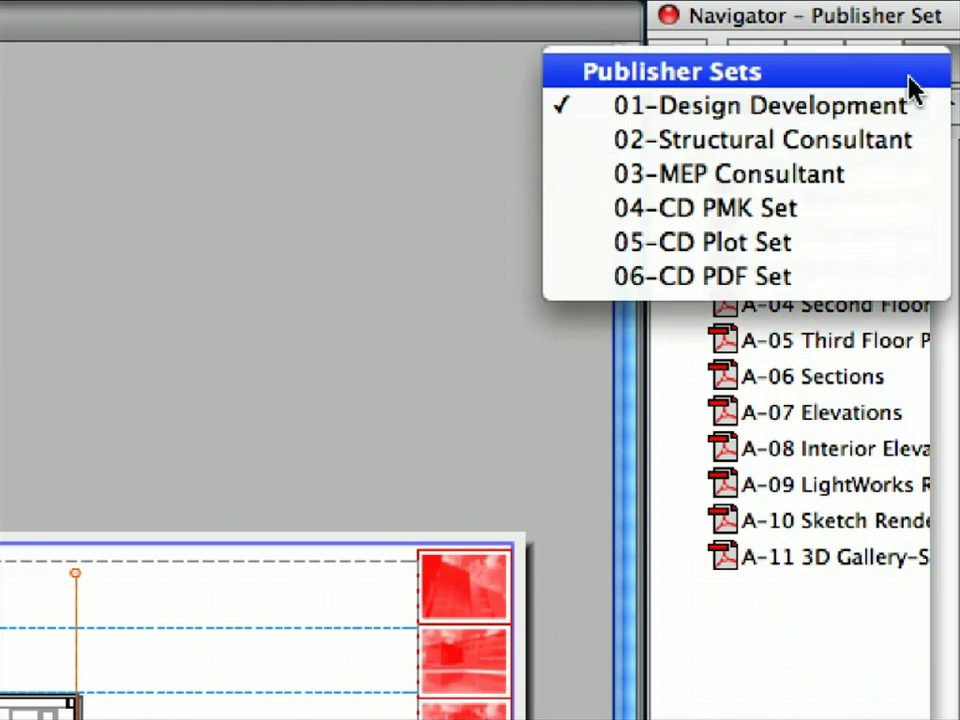
{"action": "left_click", "coordinate": [911, 78]}
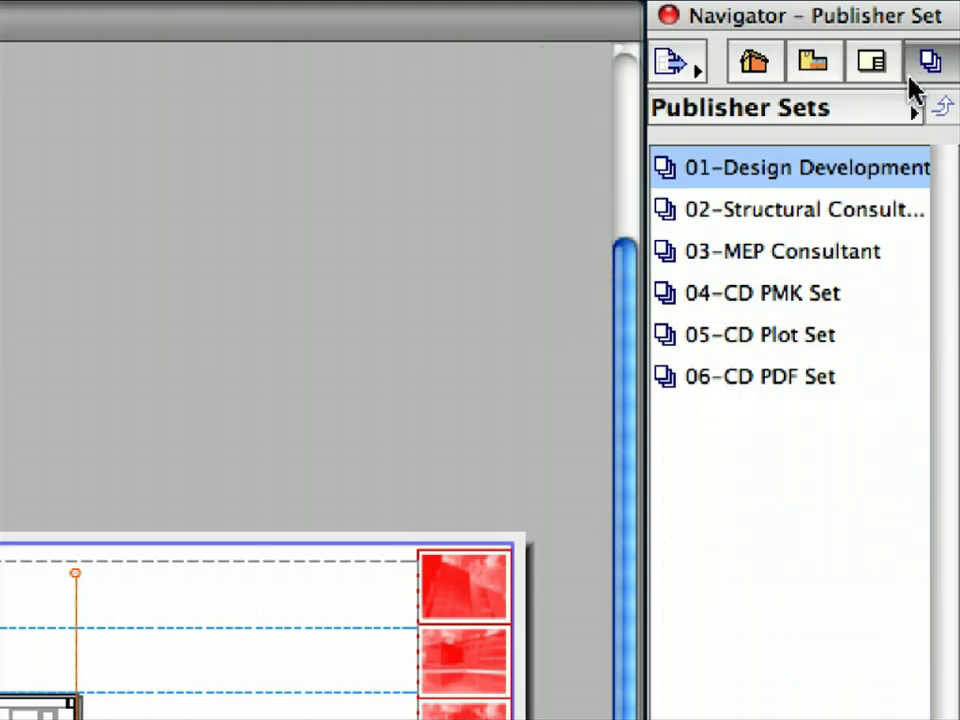
{"action": "left_click", "coordinate": [804, 366]}
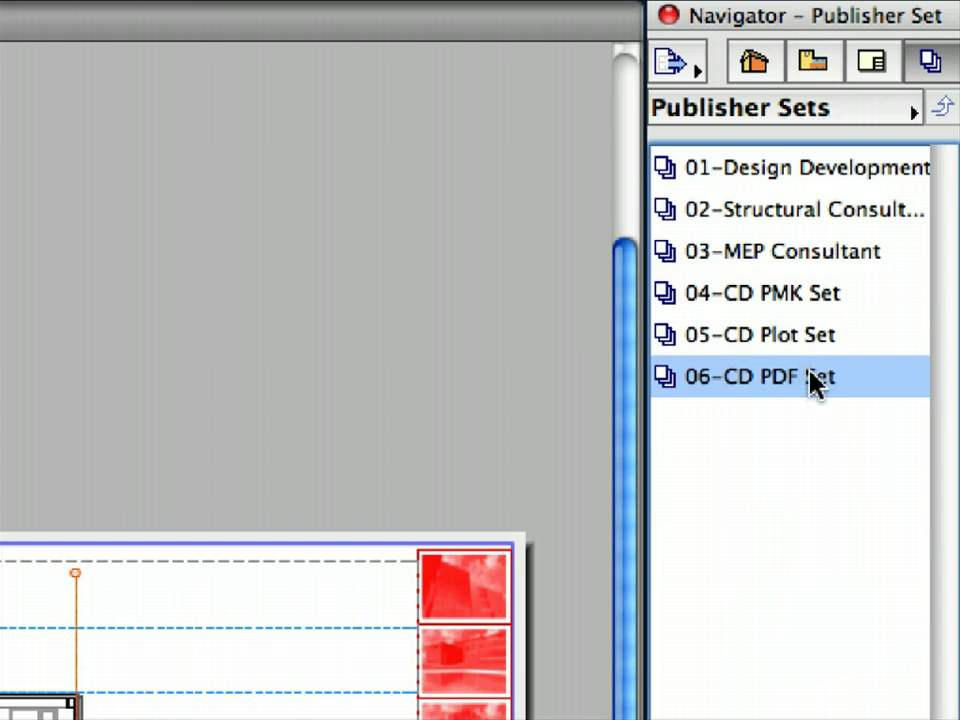
- Duplicate the 06-CD PDF Set and rename the copy '07-CD DWG Set'
{"action": "right_click", "coordinate": [811, 381]}
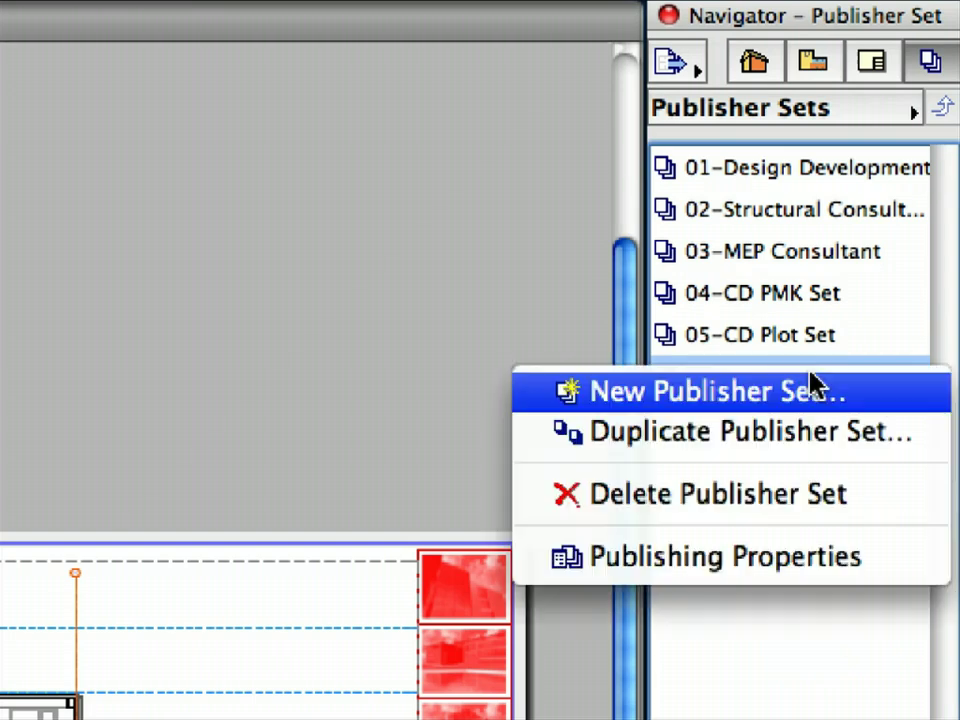
{"action": "left_click", "coordinate": [885, 439]}
{"action": "left_click", "coordinate": [868, 369]}
{"action": "left_click_drag", "start_coordinate": [868, 369], "coordinate": [632, 362]}
{"action": "type", "text": "07-CD DWG"}
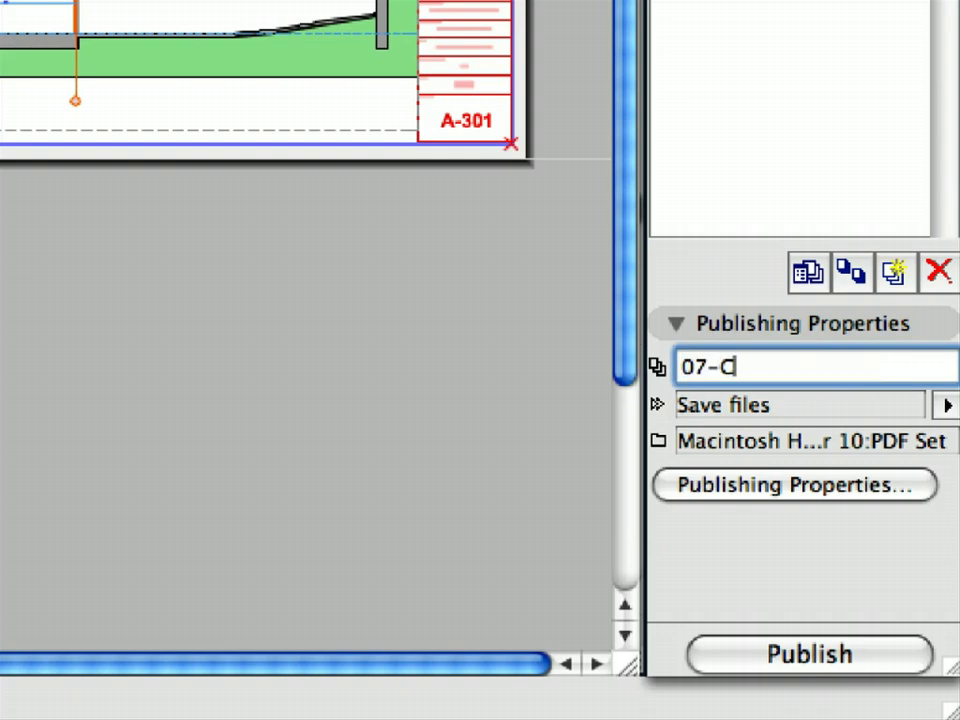
{"action": "type", "text": " Set"}
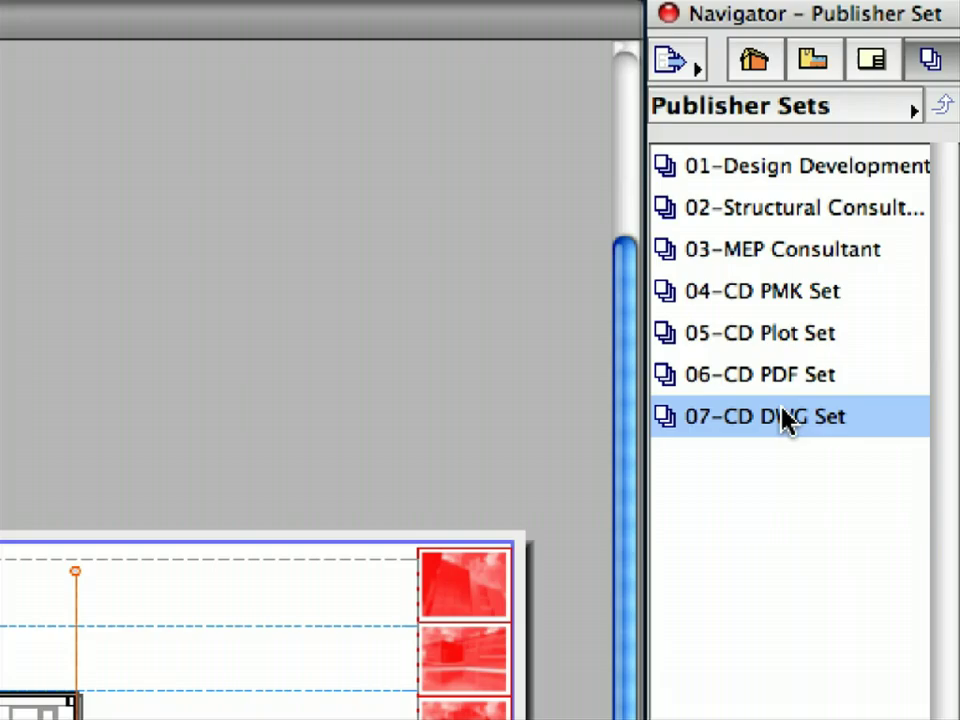
- In 07-CD DWG Set, select the whole COL-10 Construction tree, set format to DWG, and merge to one file
{"action": "double_click", "coordinate": [780, 418]}
{"action": "left_click", "coordinate": [838, 421]}
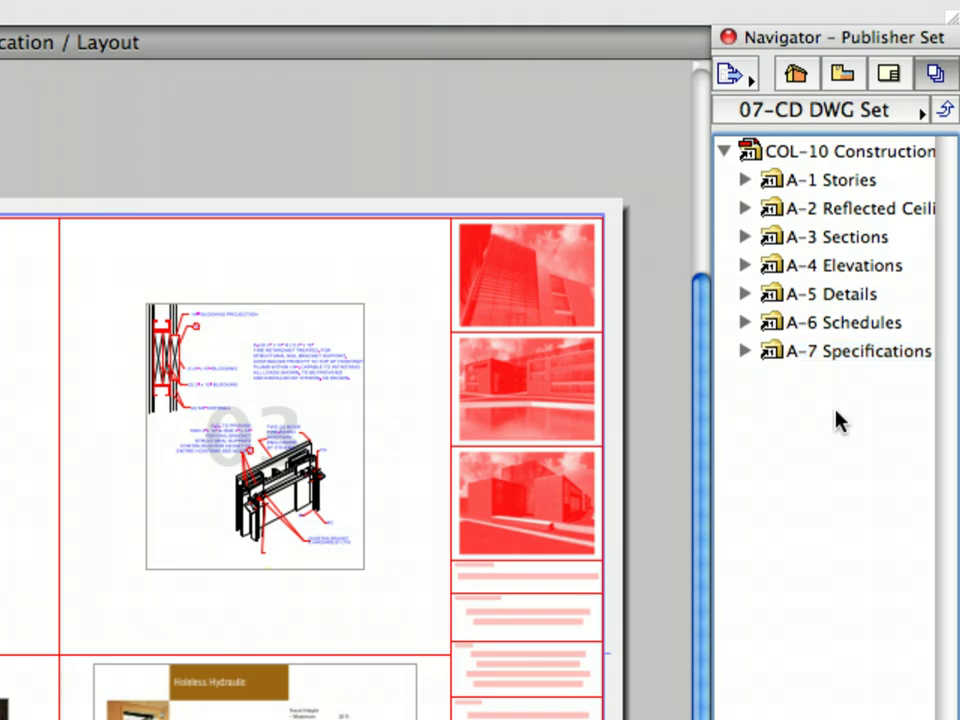
{"action": "left_click", "coordinate": [879, 160]}
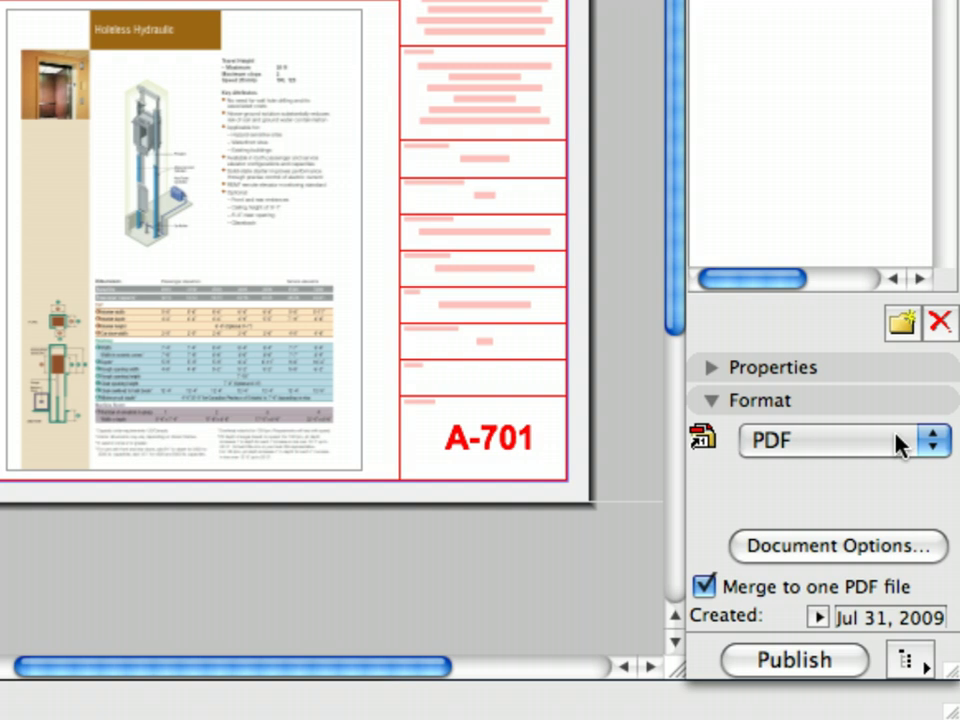
{"action": "left_click", "coordinate": [900, 439]}
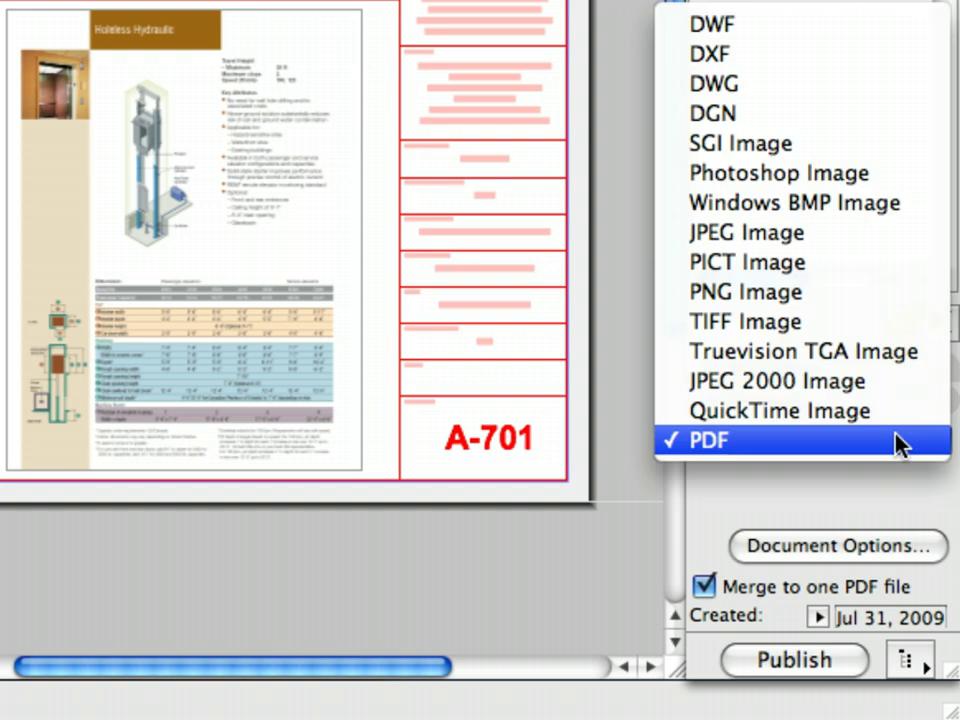
{"action": "left_click", "coordinate": [892, 92]}
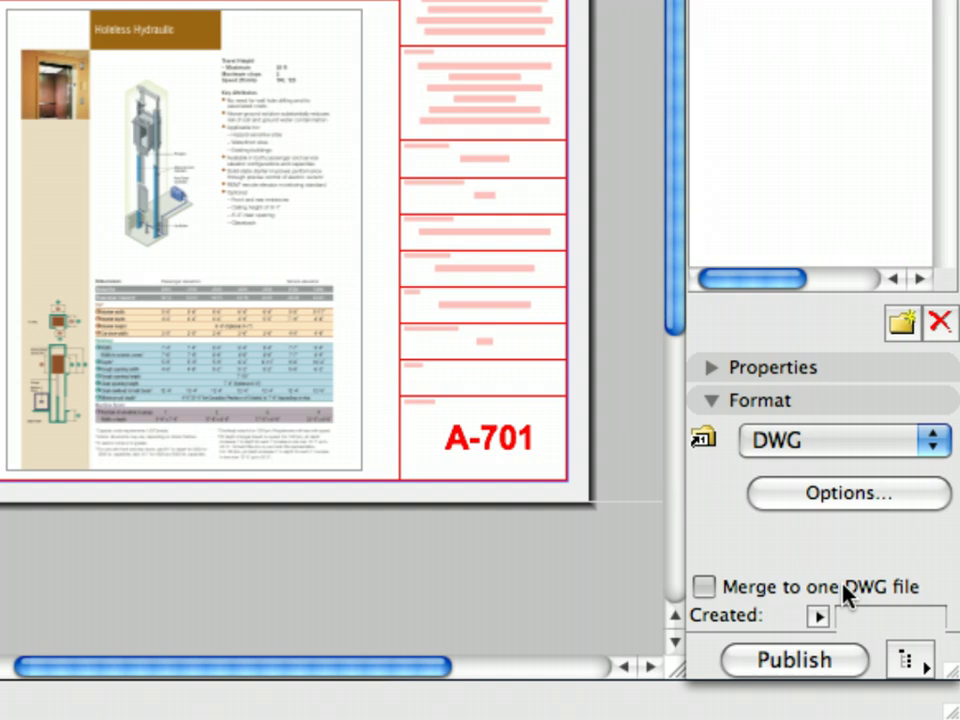
{"action": "left_click", "coordinate": [846, 590]}
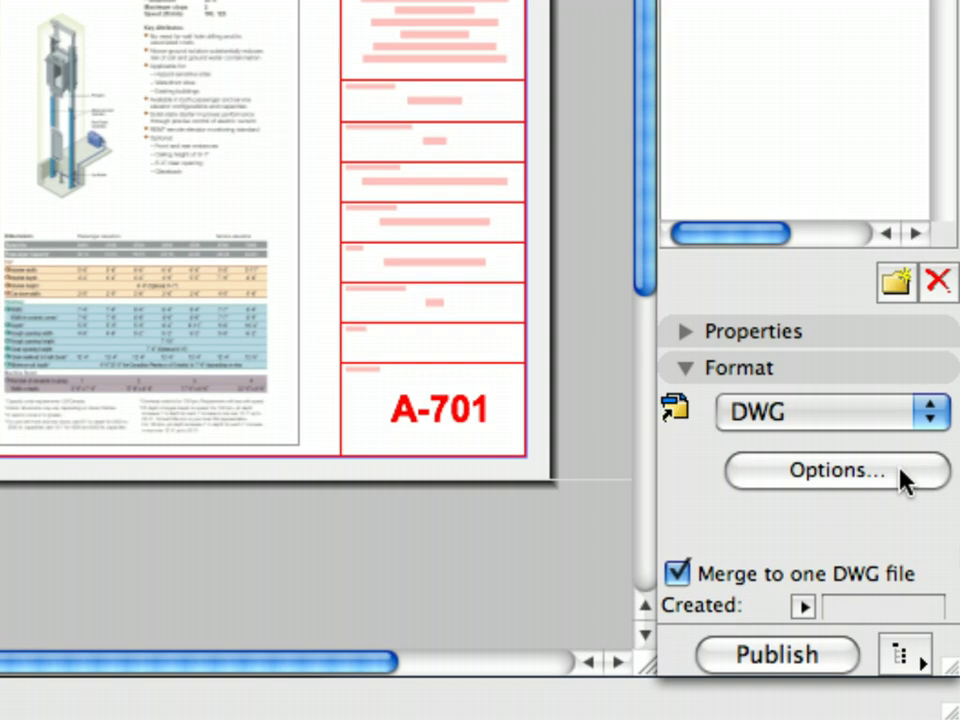
- Pick the 03 For as is output translator in the DWG options and save the settings
{"action": "left_click", "coordinate": [905, 478]}
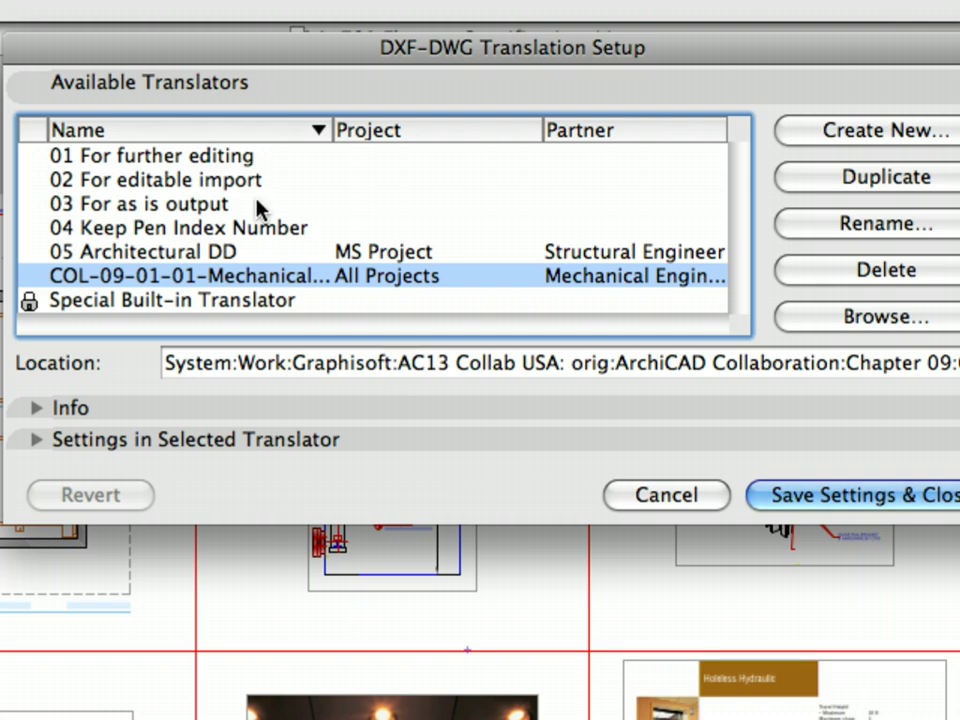
{"action": "left_click", "coordinate": [257, 204]}
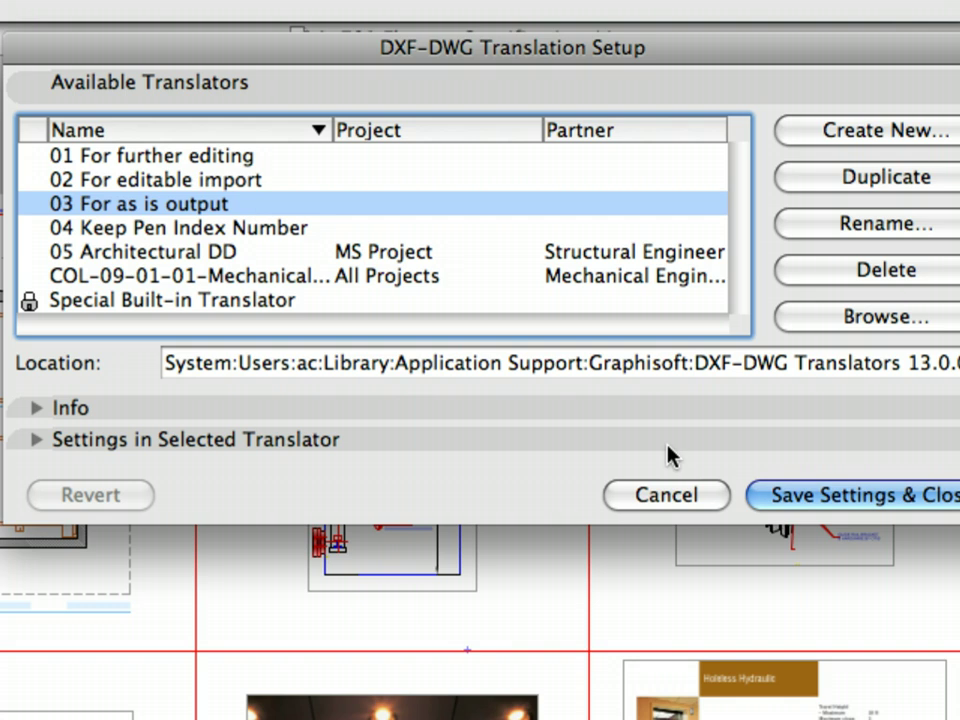
{"action": "left_click", "coordinate": [858, 495]}
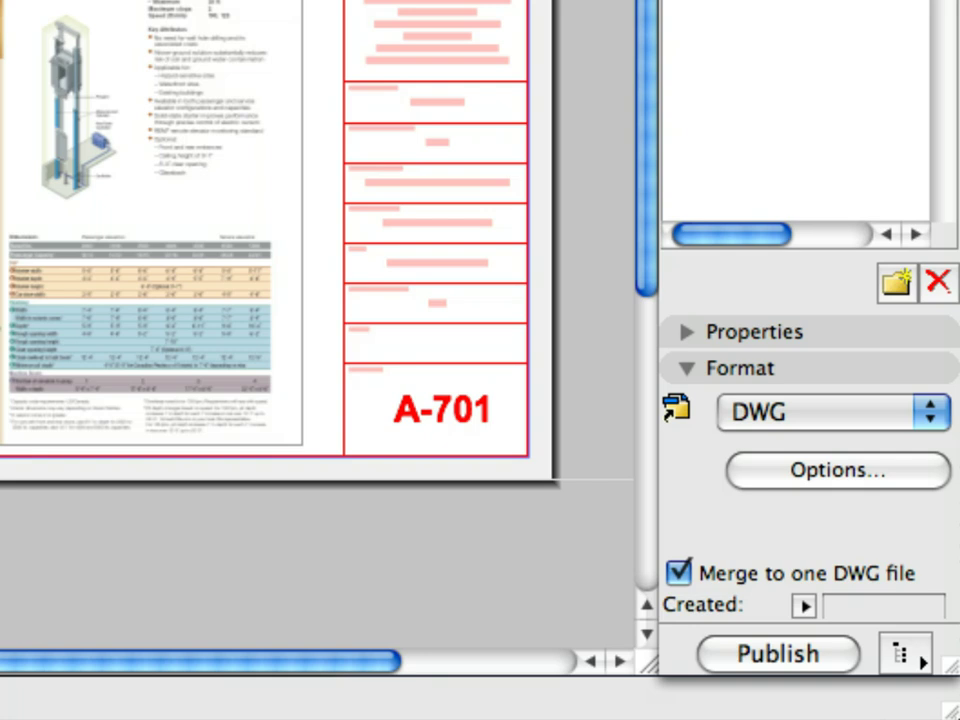
- Publish the 07-CD DWG Set, then close the A-701 and S-03 Cross Section windows
{"action": "left_click", "coordinate": [826, 672]}
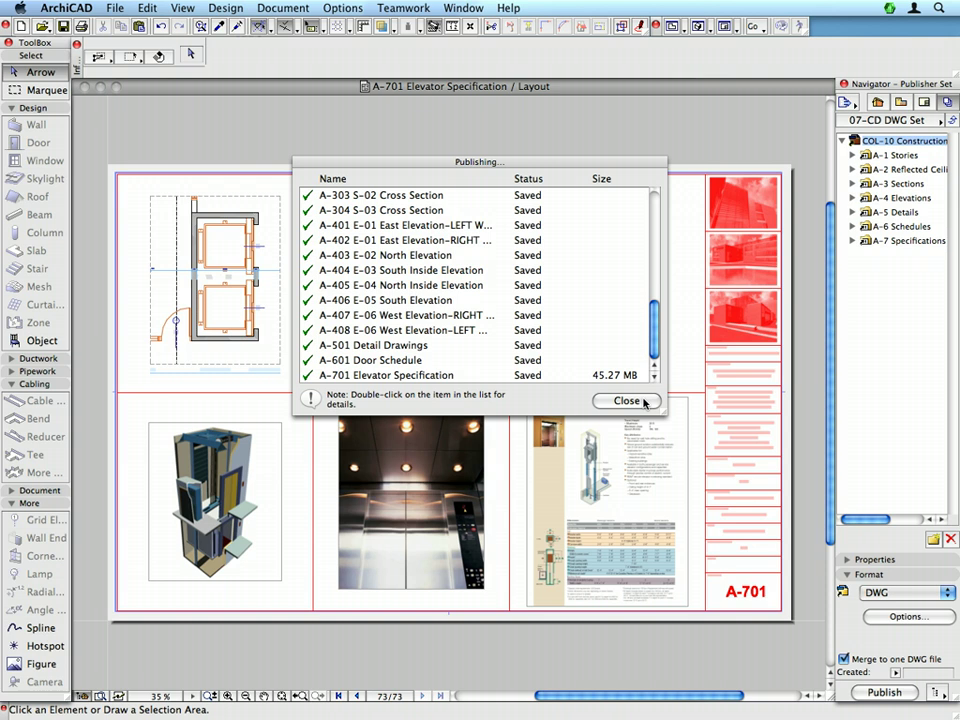
{"action": "left_click", "coordinate": [770, 560]}
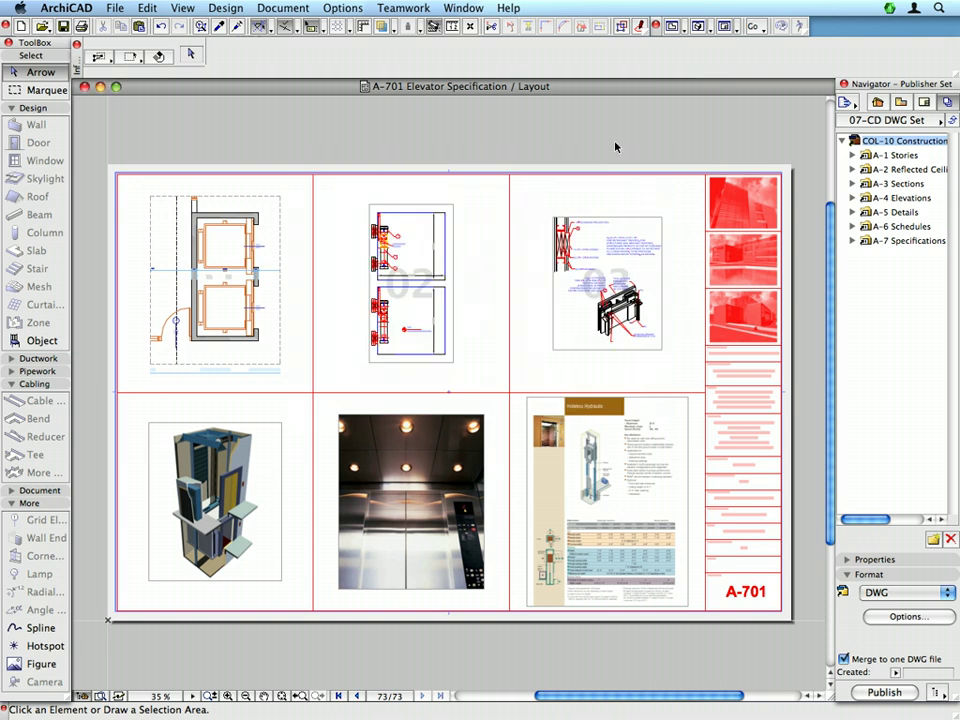
{"action": "left_click", "coordinate": [84, 87]}
{"action": "left_click", "coordinate": [84, 87]}
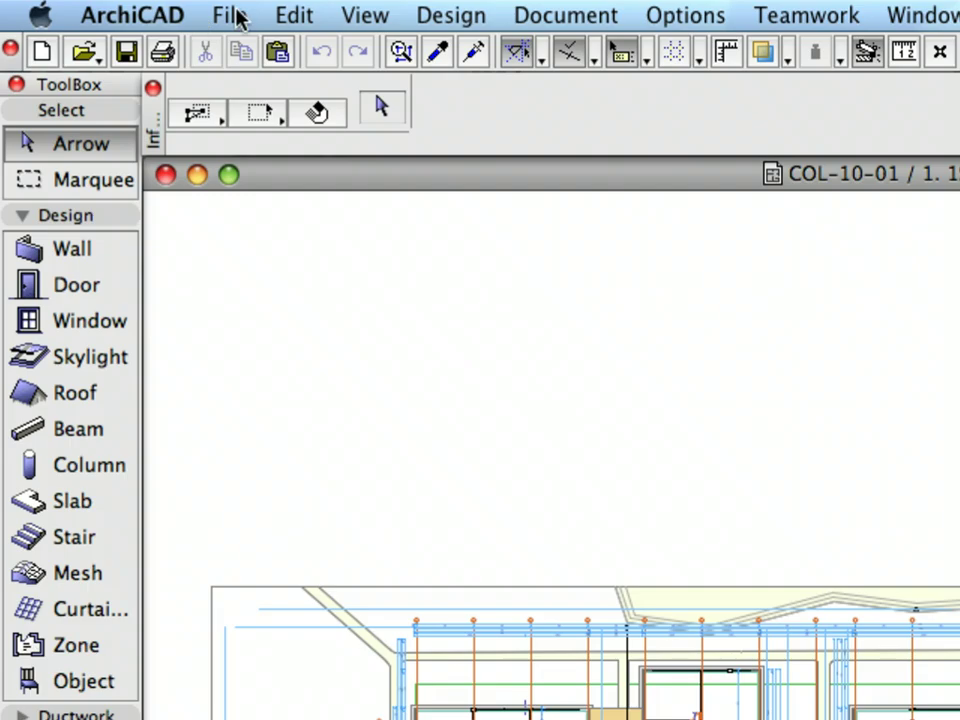
- Start Save as with the ArchiCAD Archive Project format and bring up its archive Options
{"action": "left_click", "coordinate": [120, 8]}
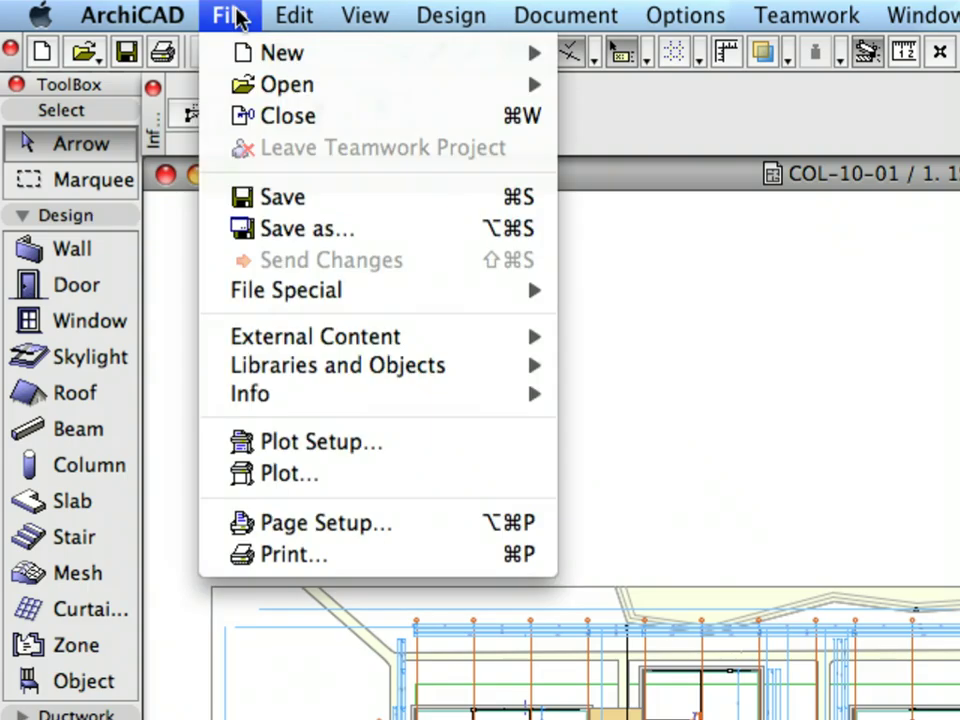
{"action": "left_click", "coordinate": [400, 243]}
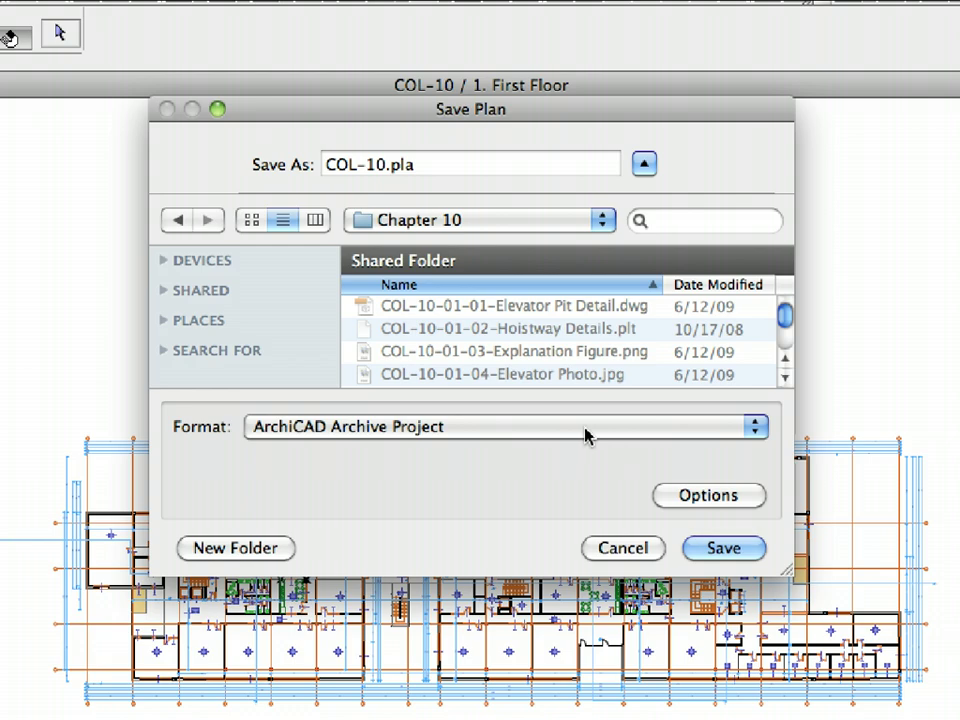
{"action": "left_click", "coordinate": [585, 430]}
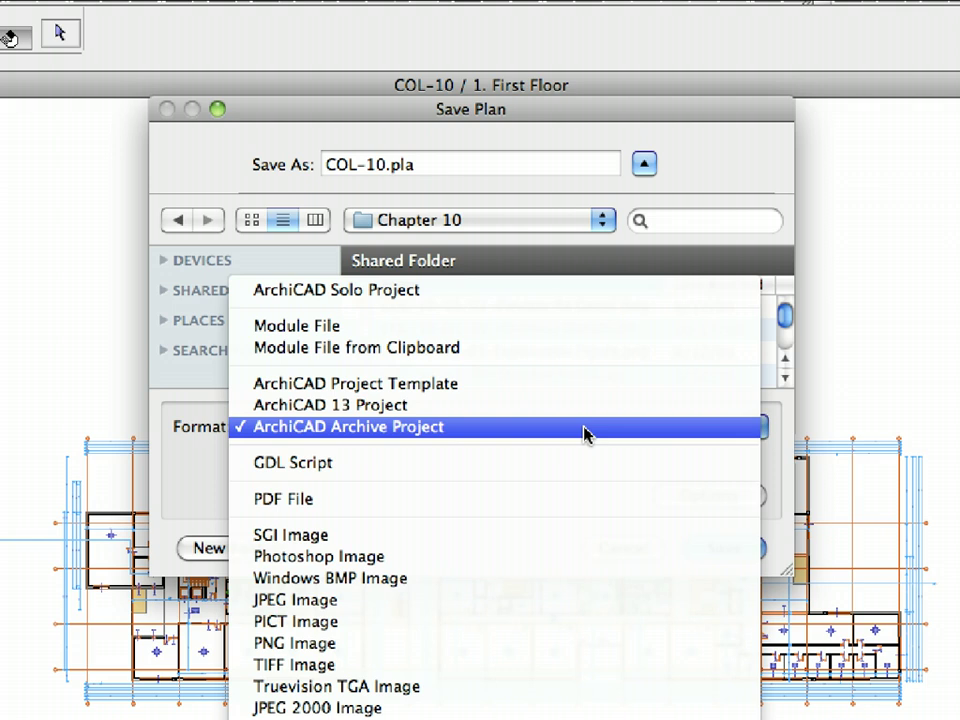
{"action": "left_click", "coordinate": [585, 430]}
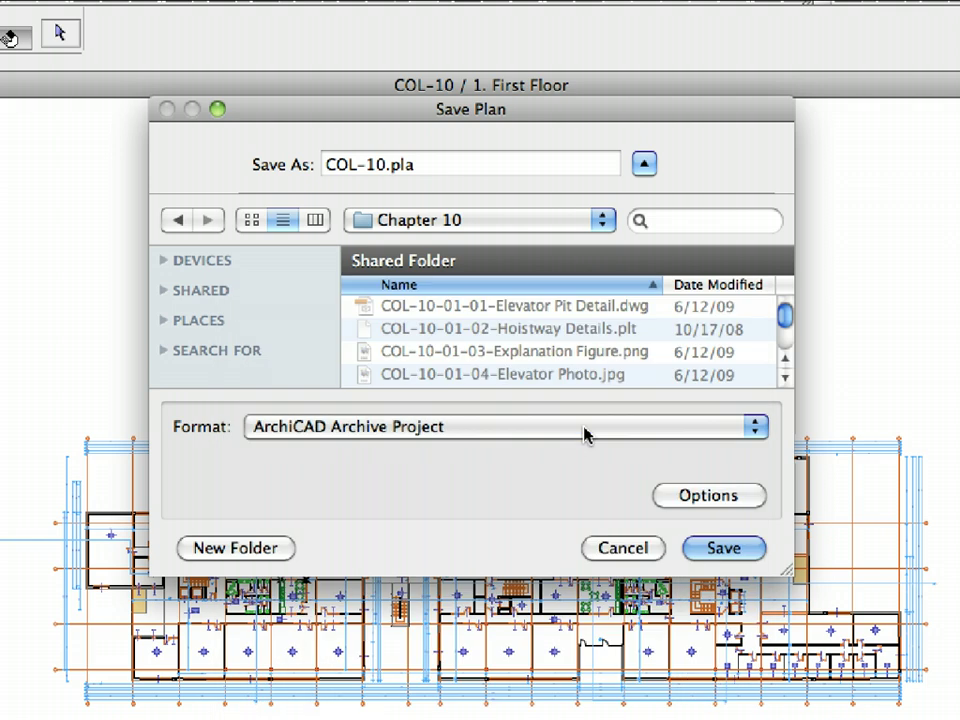
{"action": "left_click", "coordinate": [735, 496]}
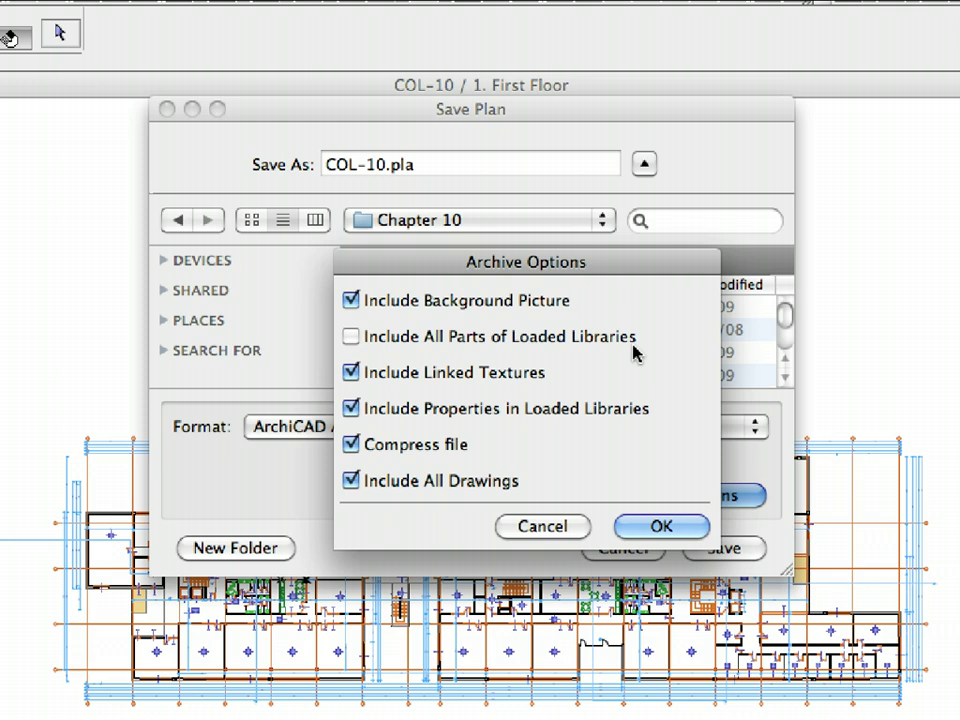
- Accept the archive options and save COL-10.pla into a new 'PLA Archive' folder
{"action": "left_click", "coordinate": [676, 532]}
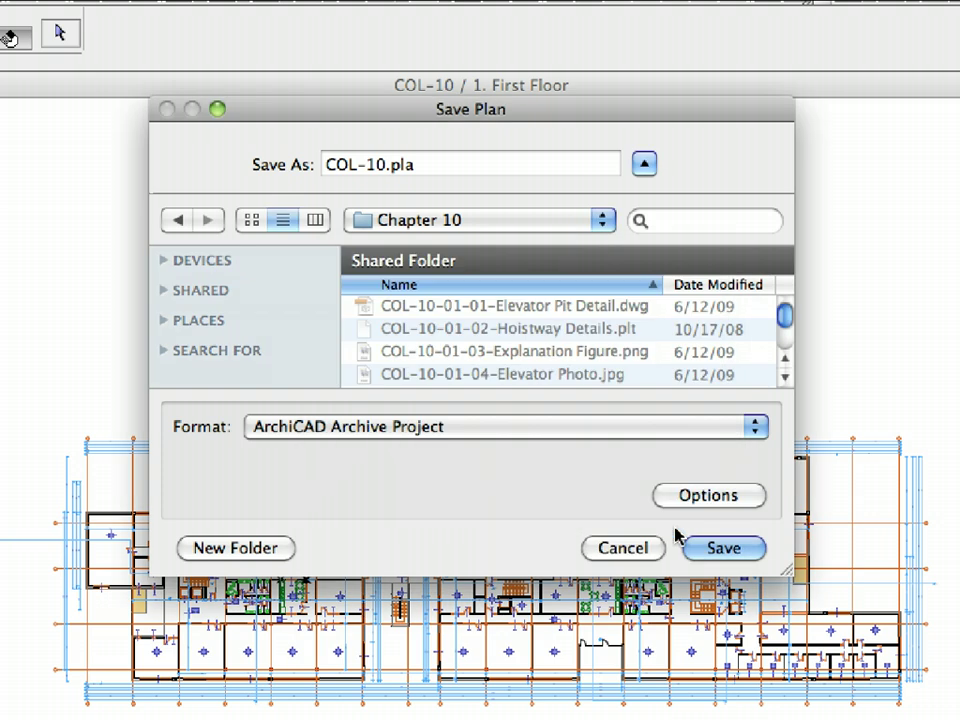
{"action": "left_click", "coordinate": [263, 548]}
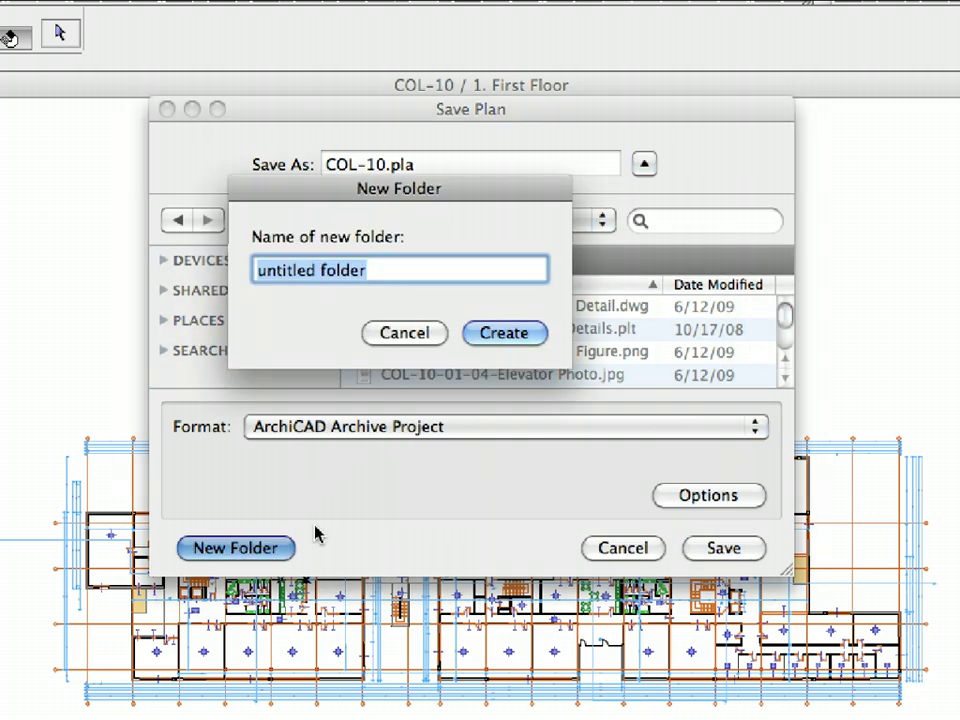
{"action": "type", "text": "PLA"}
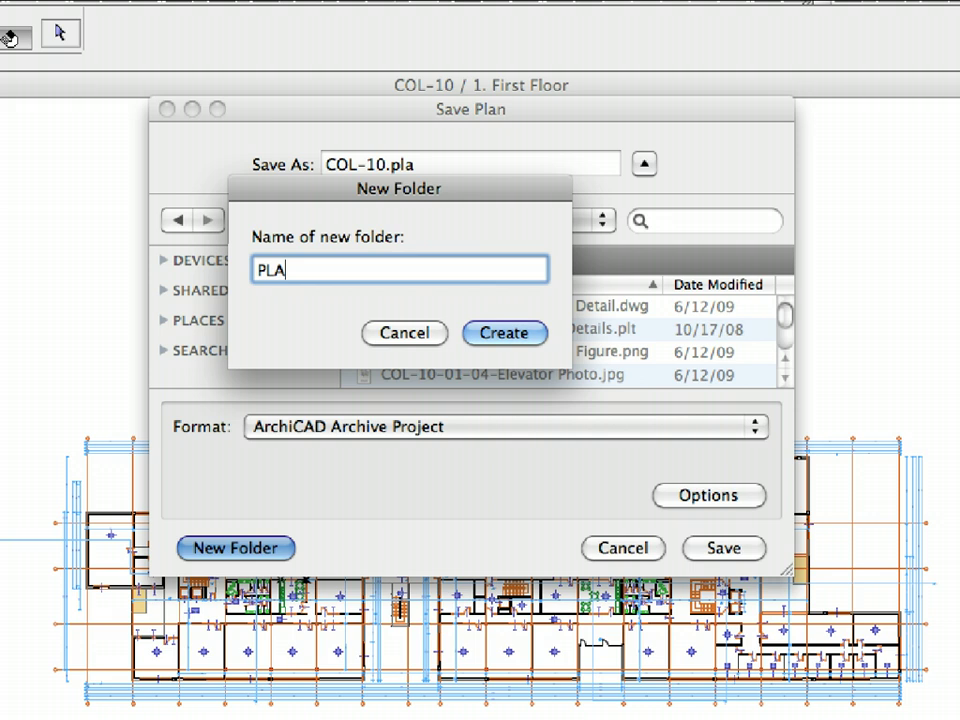
{"action": "type", "text": " Archive"}
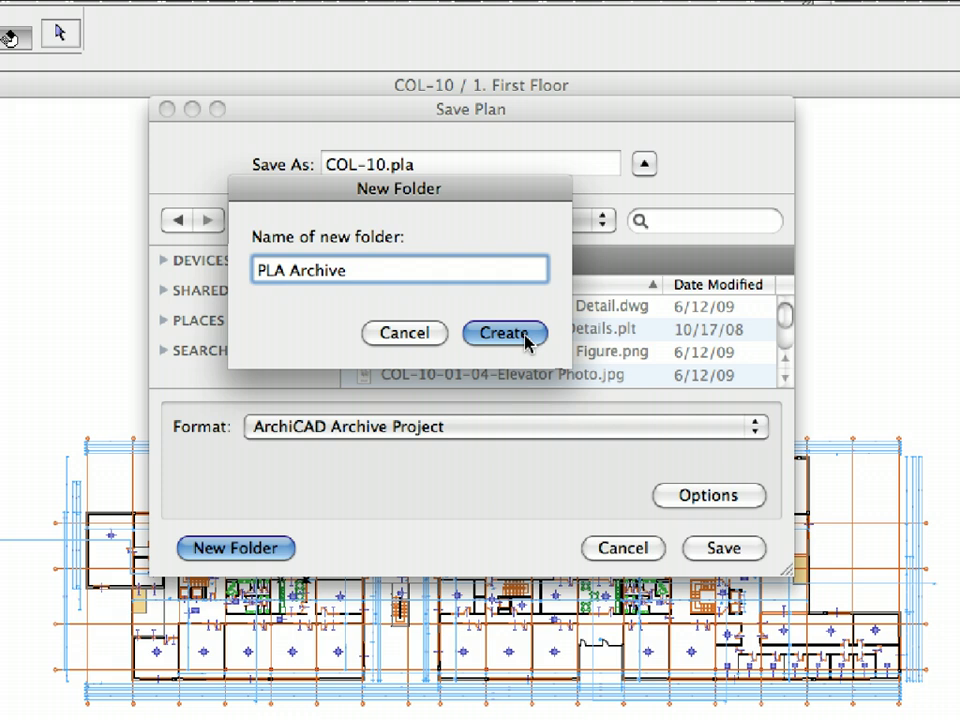
{"action": "left_click", "coordinate": [524, 333]}
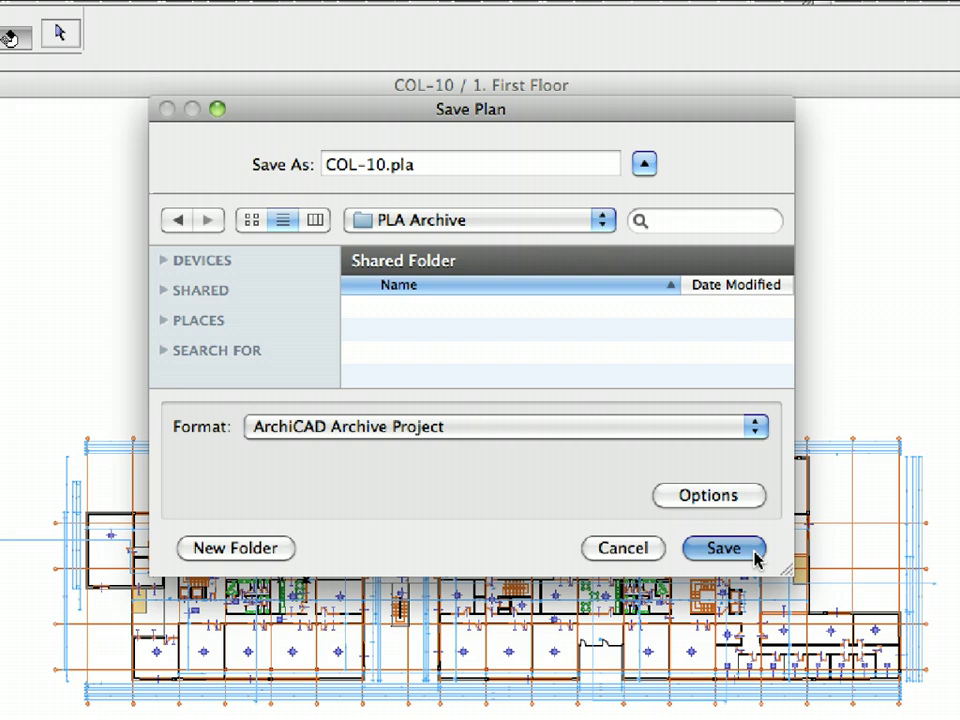
{"action": "left_click", "coordinate": [724, 548]}
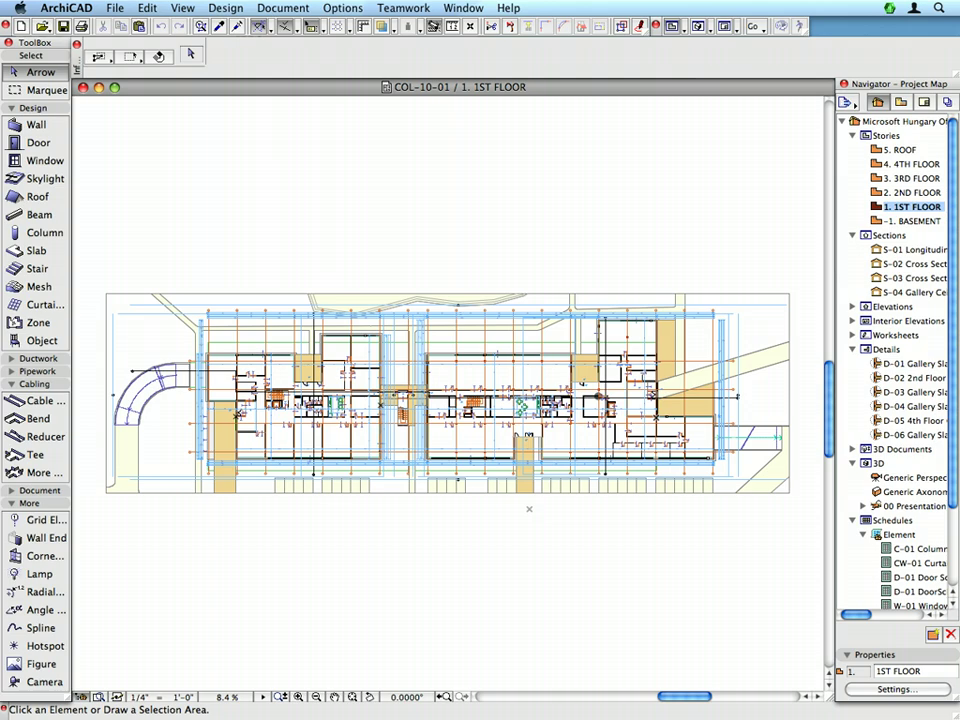